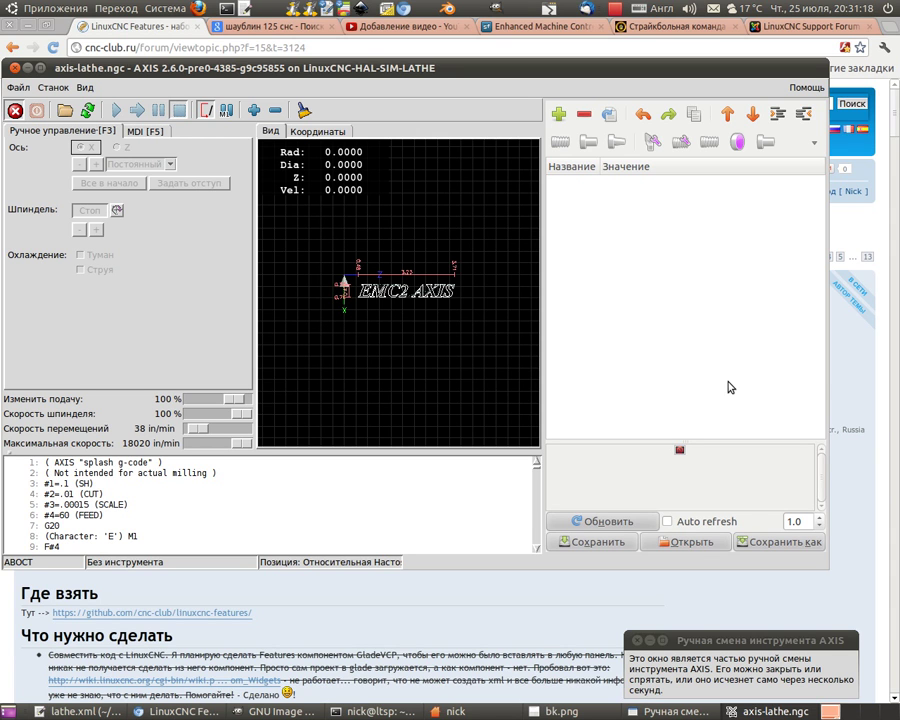
Browse the feature catalog, examining the cutting operations and the Threading category, and close it without adding anything.
click(558, 113)
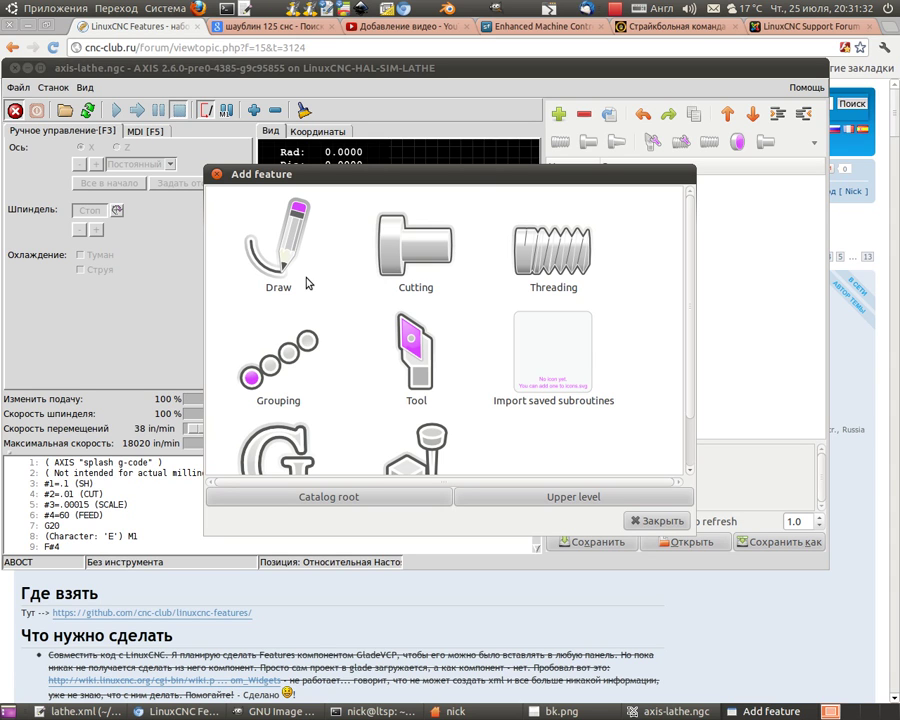
double_click(432, 238)
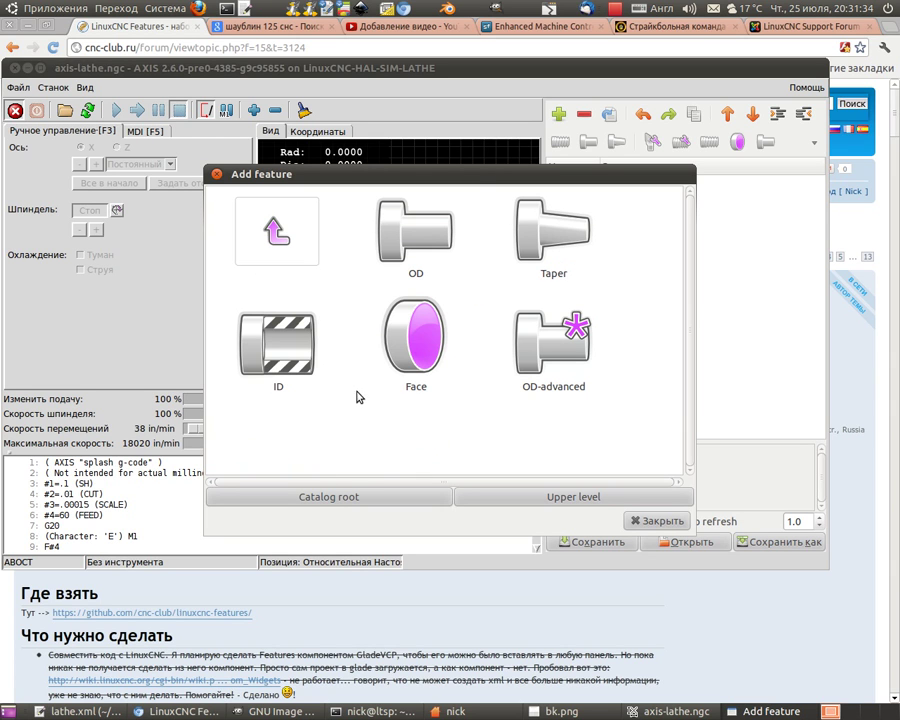
click(431, 252)
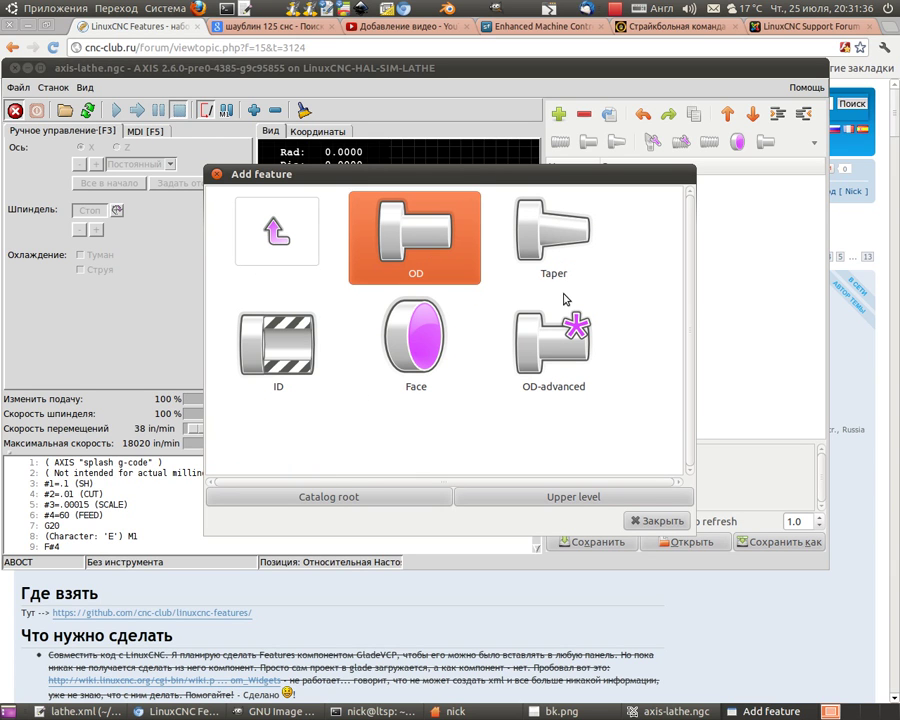
click(307, 370)
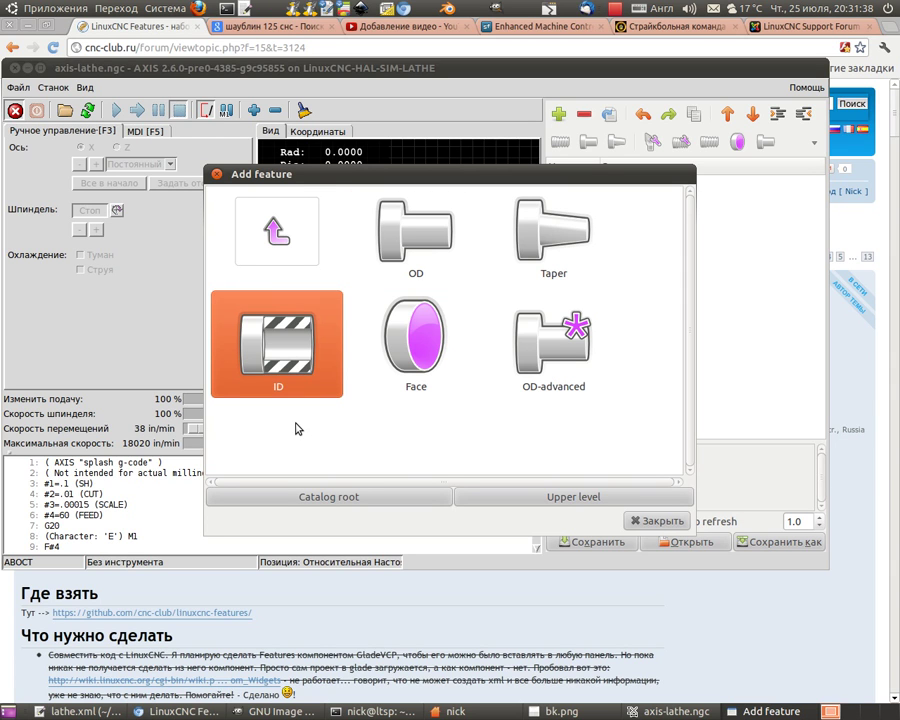
click(440, 366)
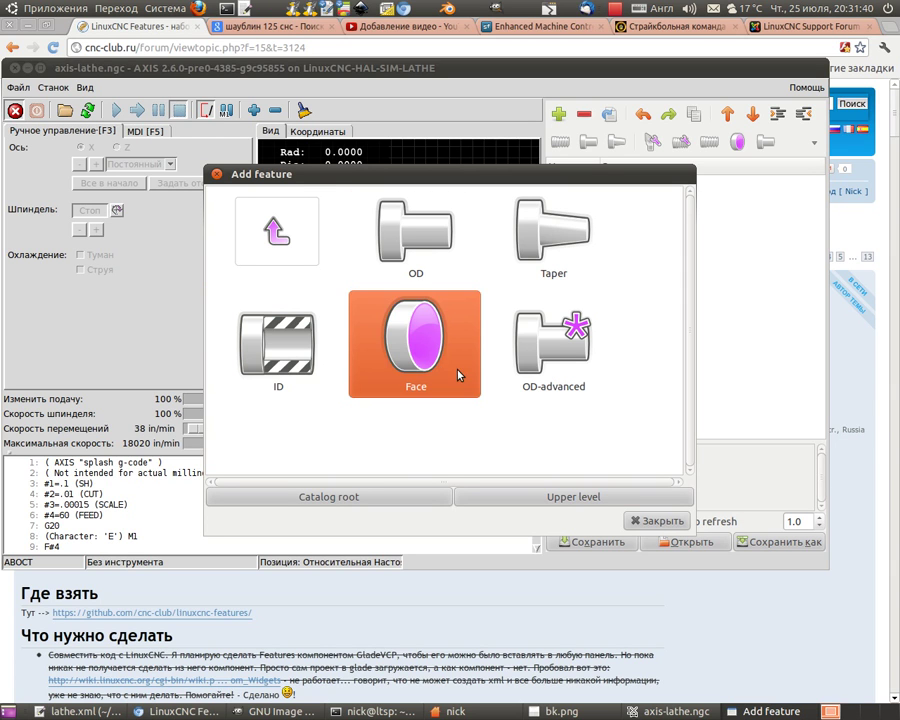
click(549, 273)
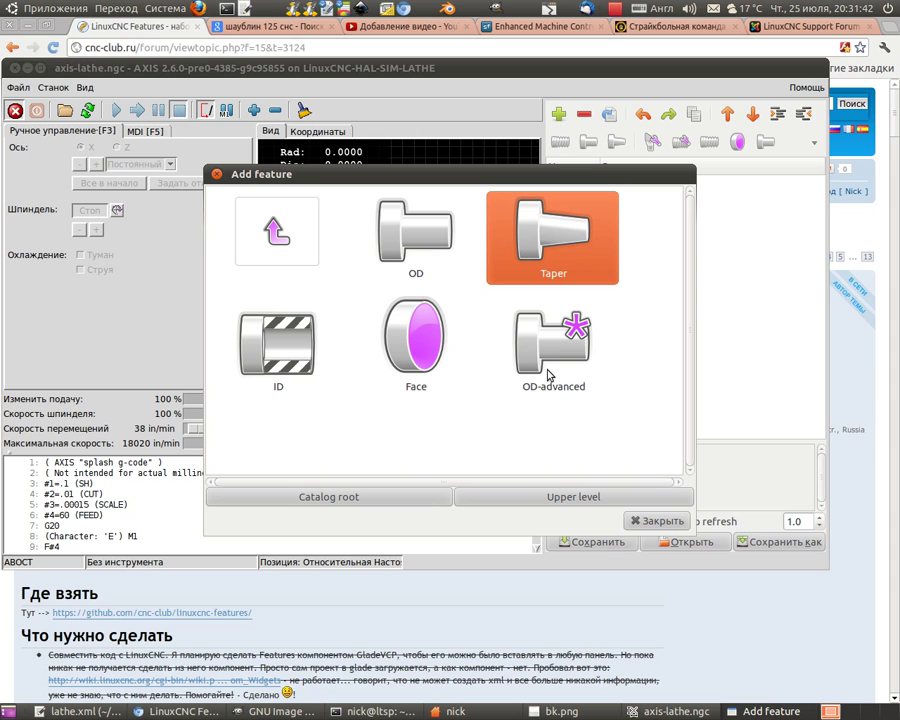
click(295, 235)
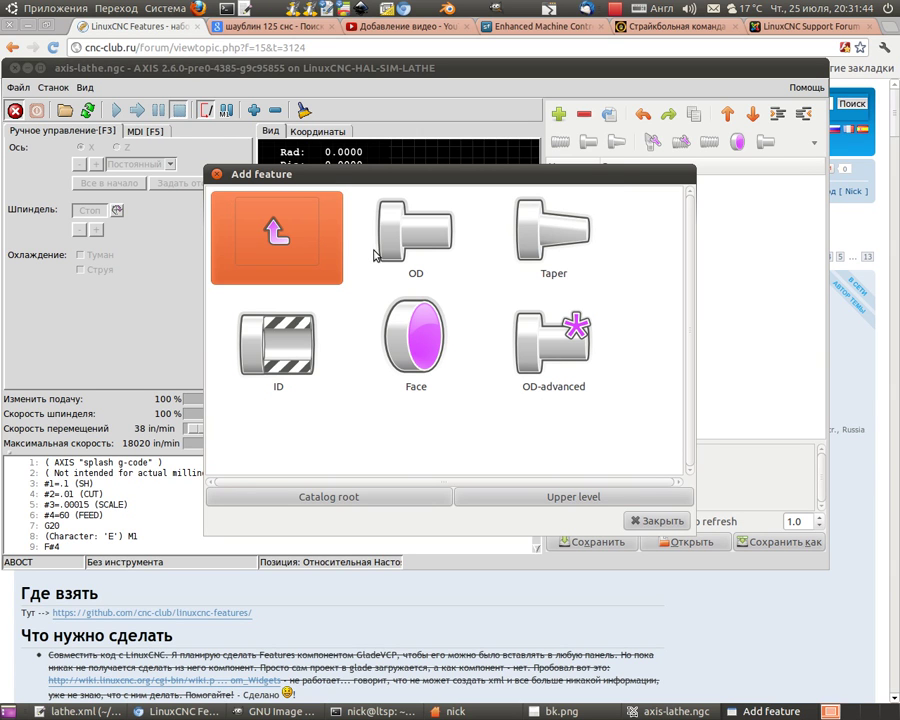
double_click(289, 243)
click(555, 265)
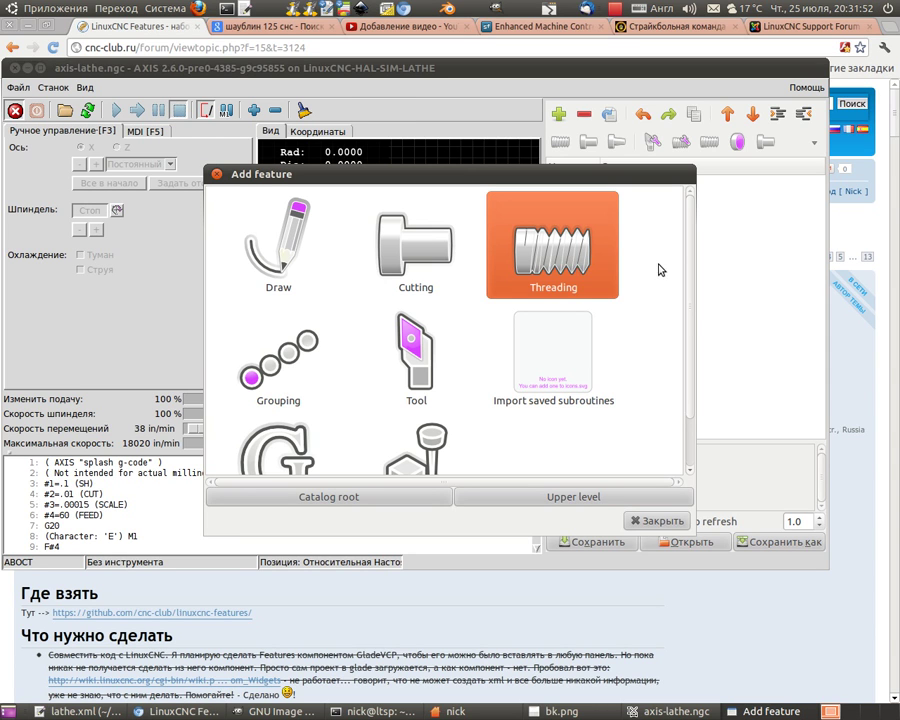
click(652, 521)
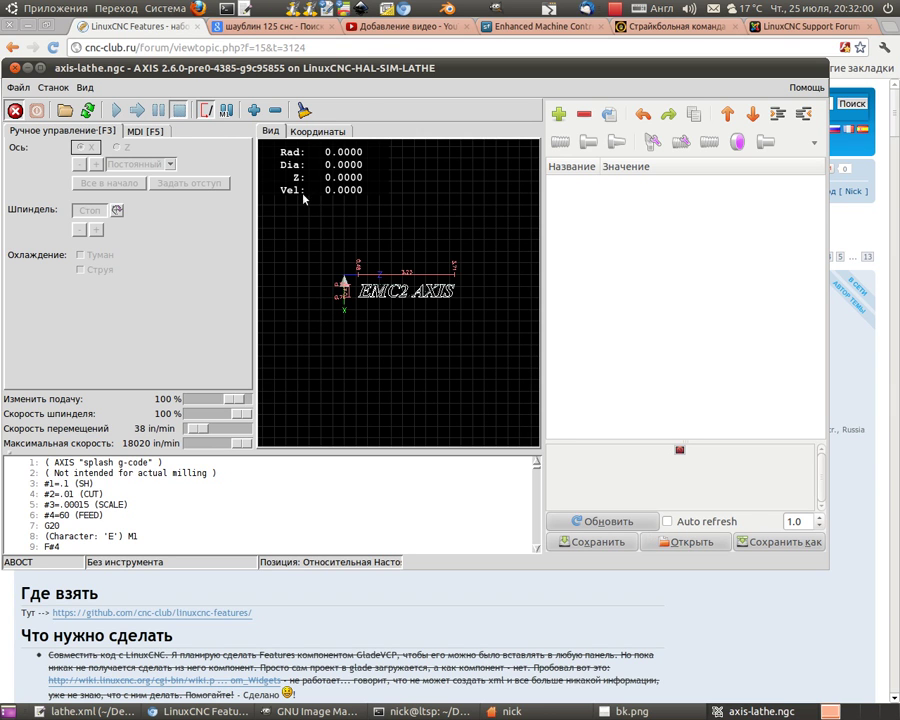
Maximize the AXIS window and show the bk.png bearing-end drawing over it in a smaller window.
double_click(372, 68)
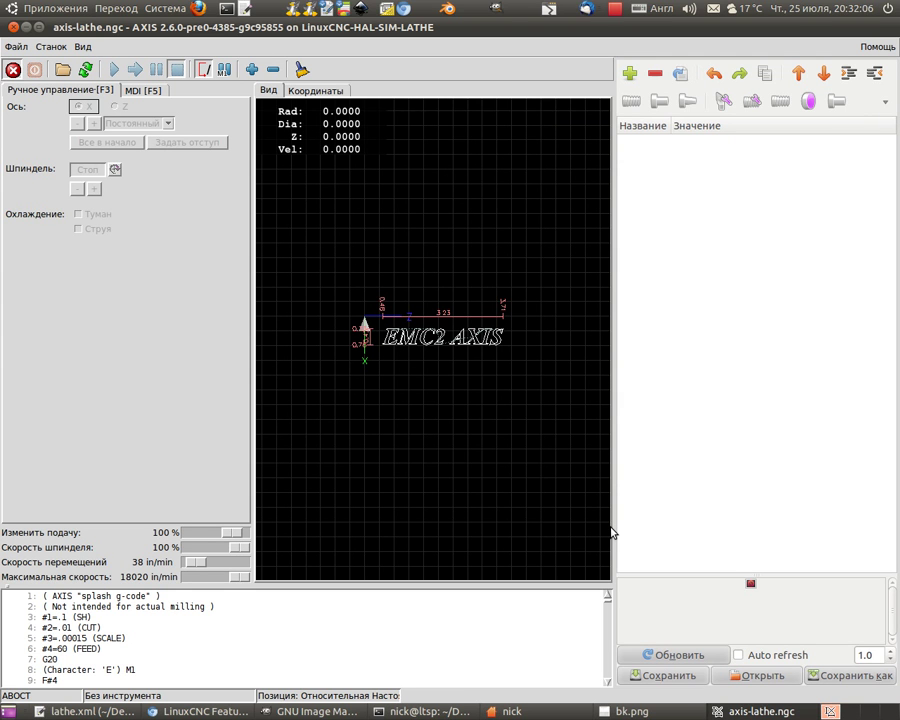
click(636, 710)
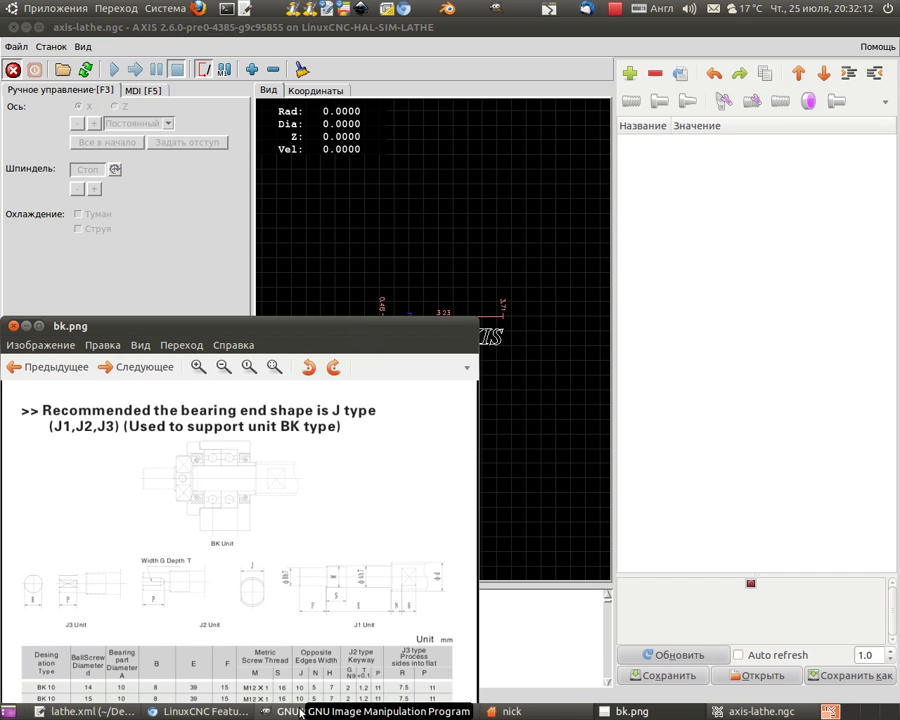
mouse_move(201, 328)
mouse_down()
mouse_move(199, 293)
mouse_move(191, 307)
mouse_move(424, 220)
mouse_move(259, 175)
mouse_move(227, 213)
mouse_move(190, 208)
mouse_move(186, 272)
mouse_move(196, 319)
mouse_up()
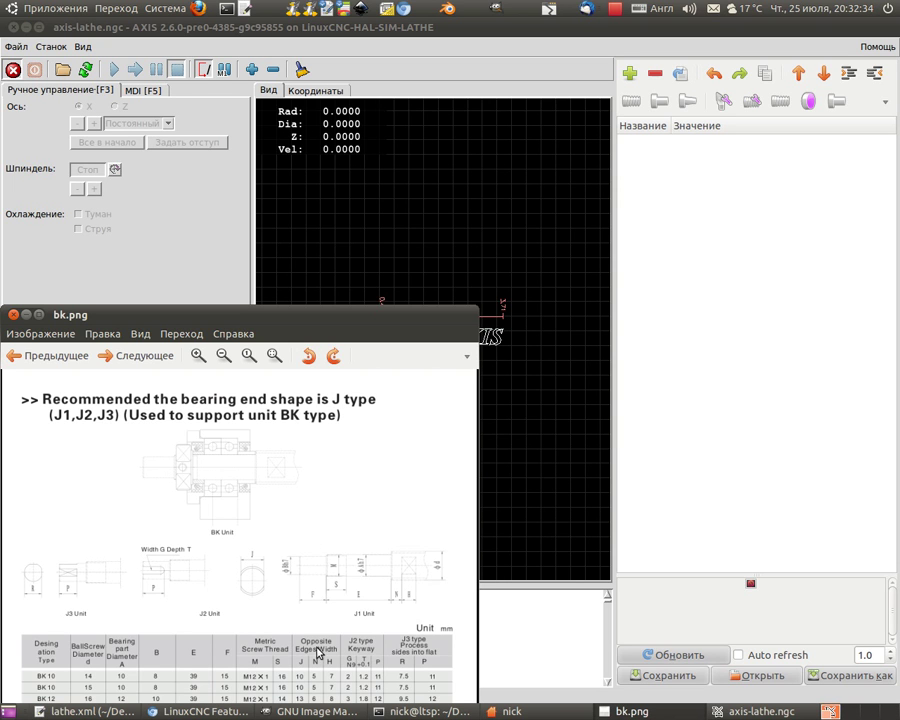
drag(278, 315, 278, 316)
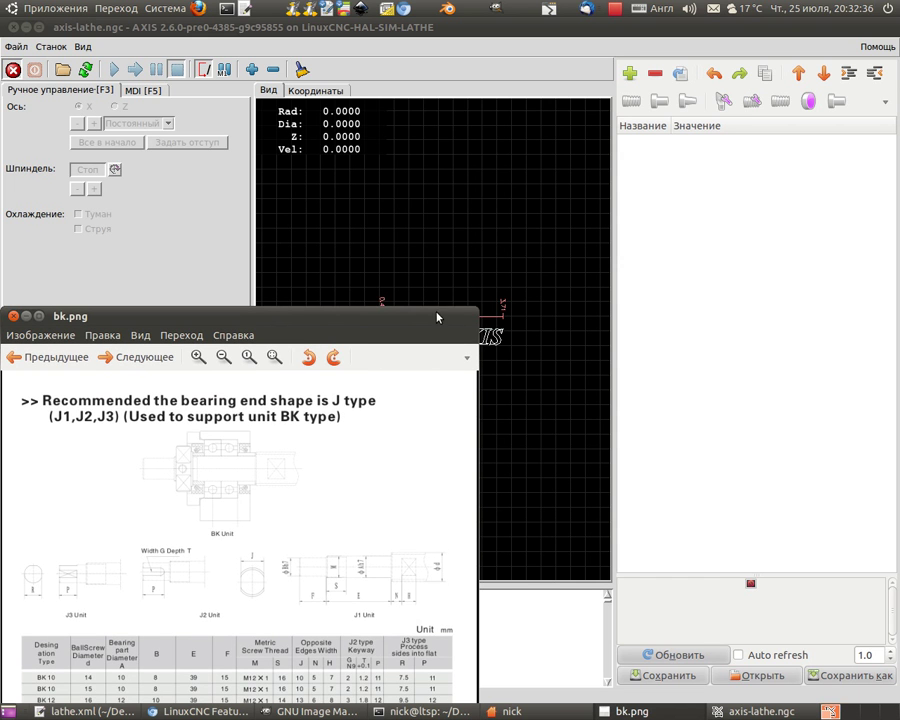
drag(476, 311, 372, 359)
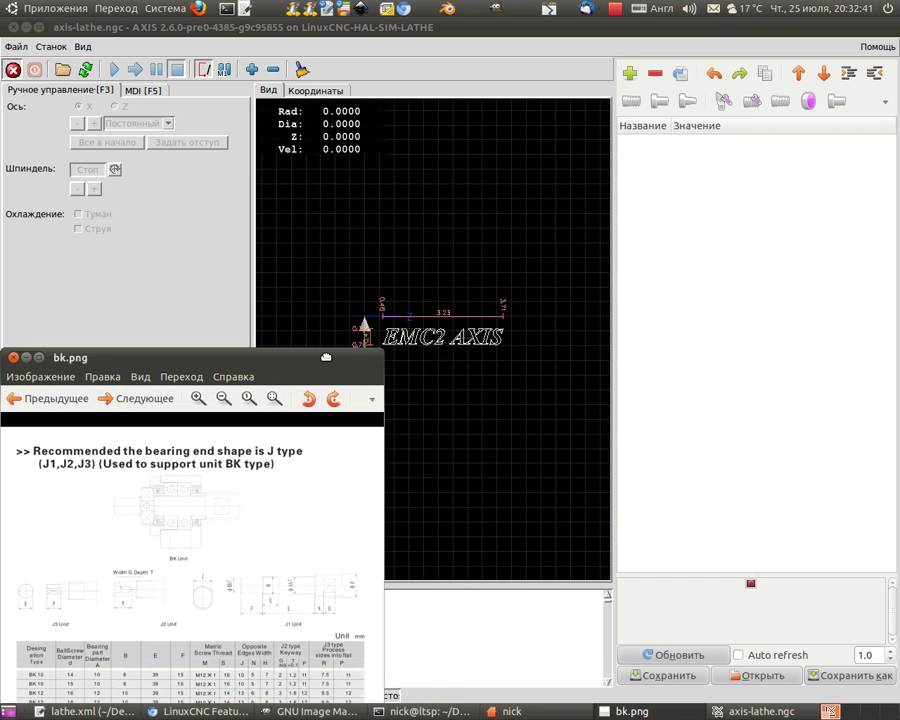
Set the bk.png drawing window to stay always on top while working in the maximized AXIS window.
click(514, 398)
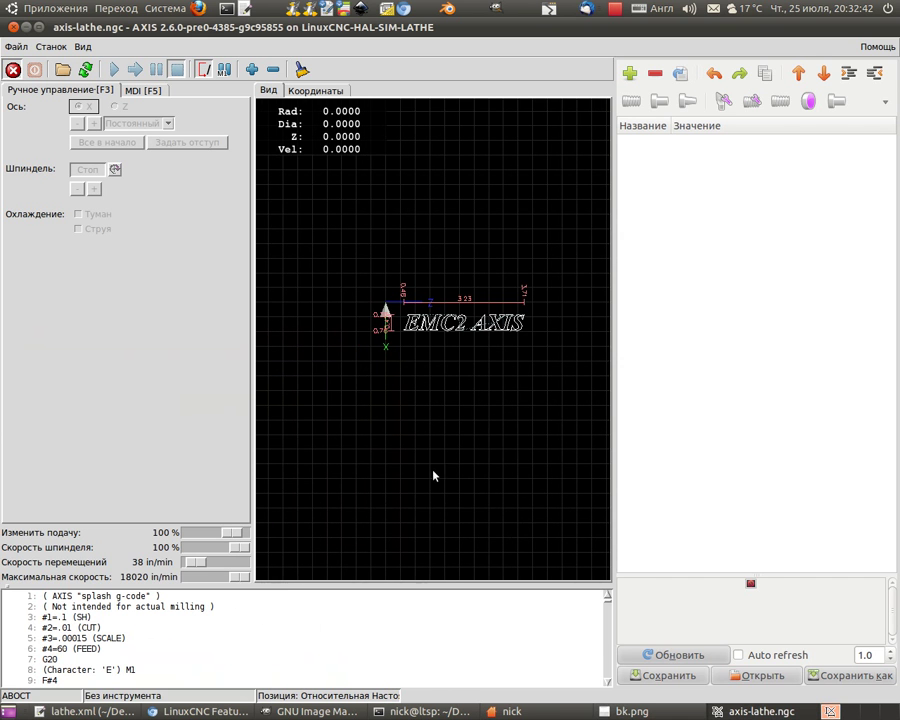
click(716, 714)
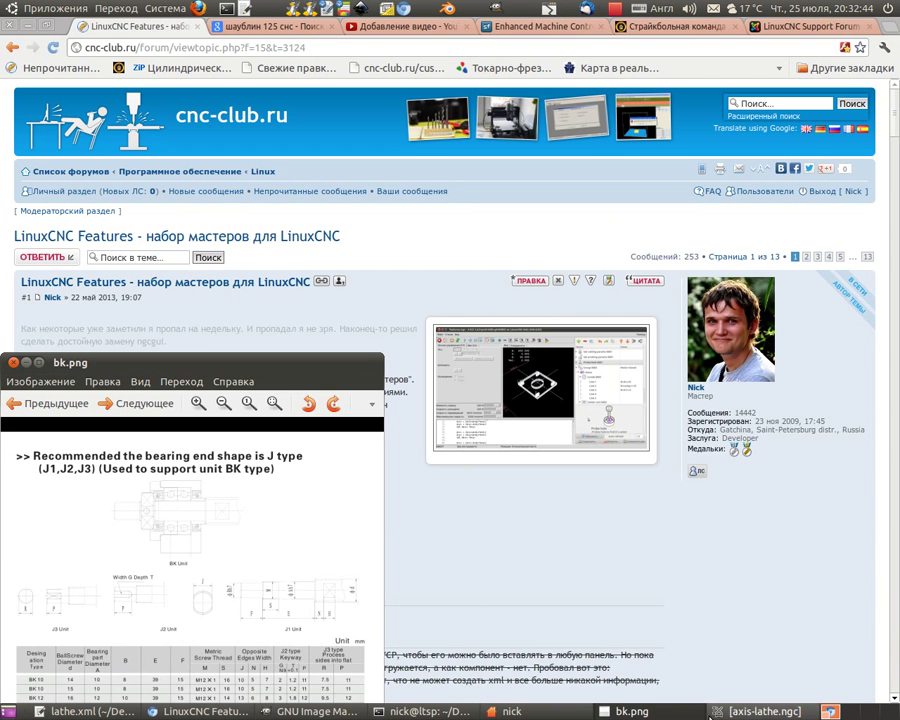
click(716, 714)
click(668, 714)
right_click(238, 362)
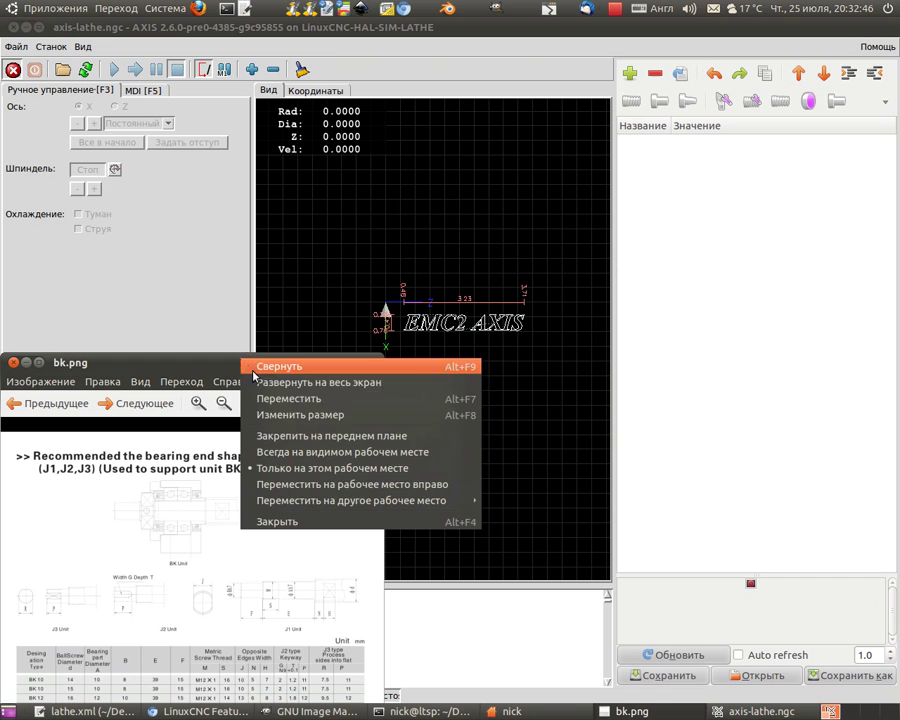
click(282, 432)
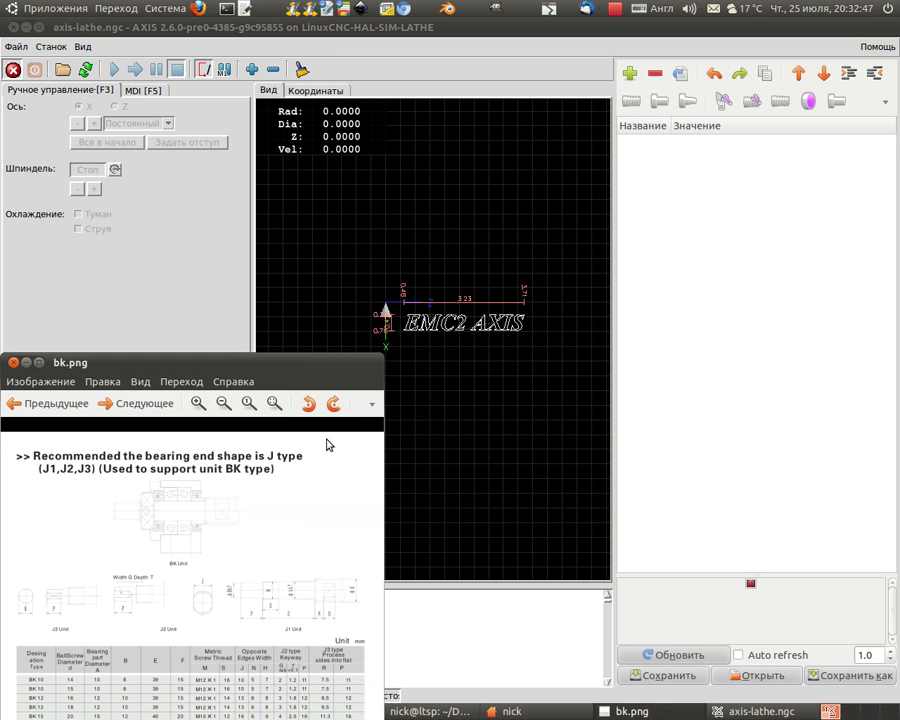
click(449, 329)
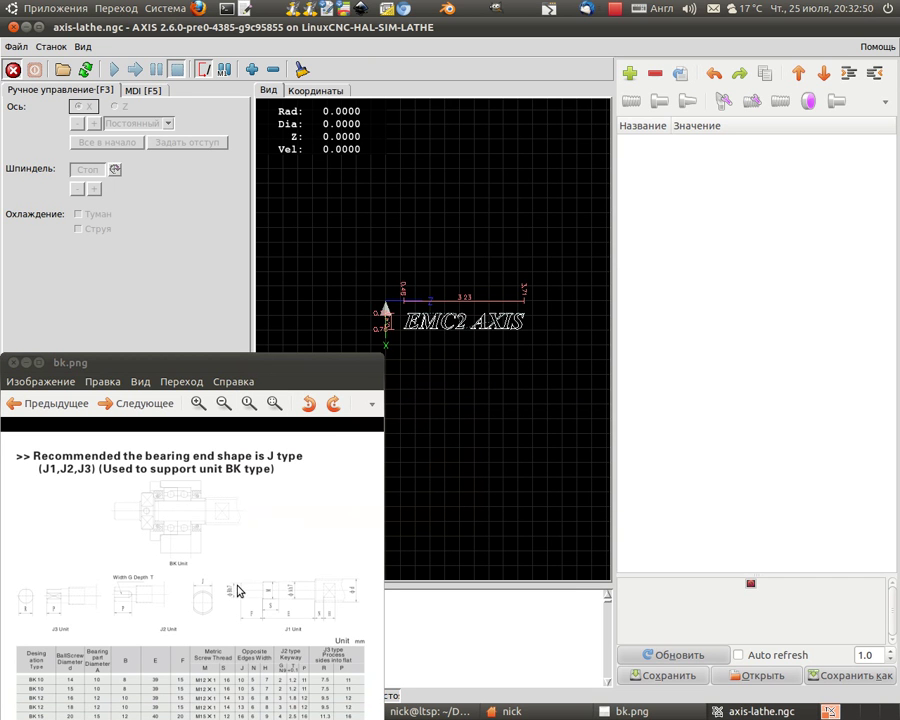
Add a Facing feature and set both its Z and its D0 to 0.
mouse_move(440, 450)
mouse_down()
mouse_move(486, 412)
mouse_move(566, 300)
mouse_move(539, 228)
mouse_move(496, 231)
mouse_up()
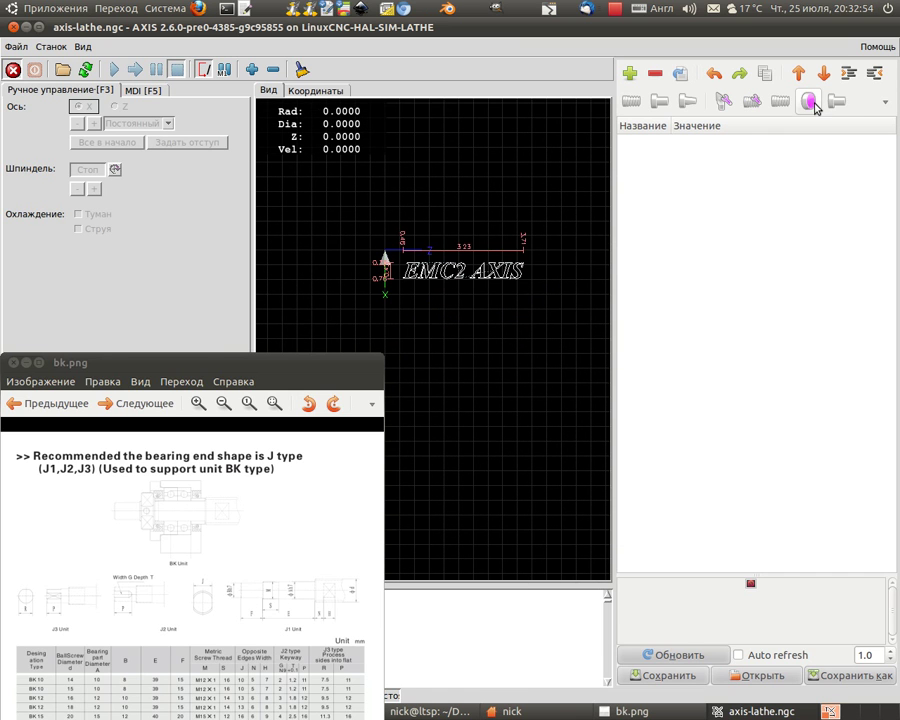
click(810, 102)
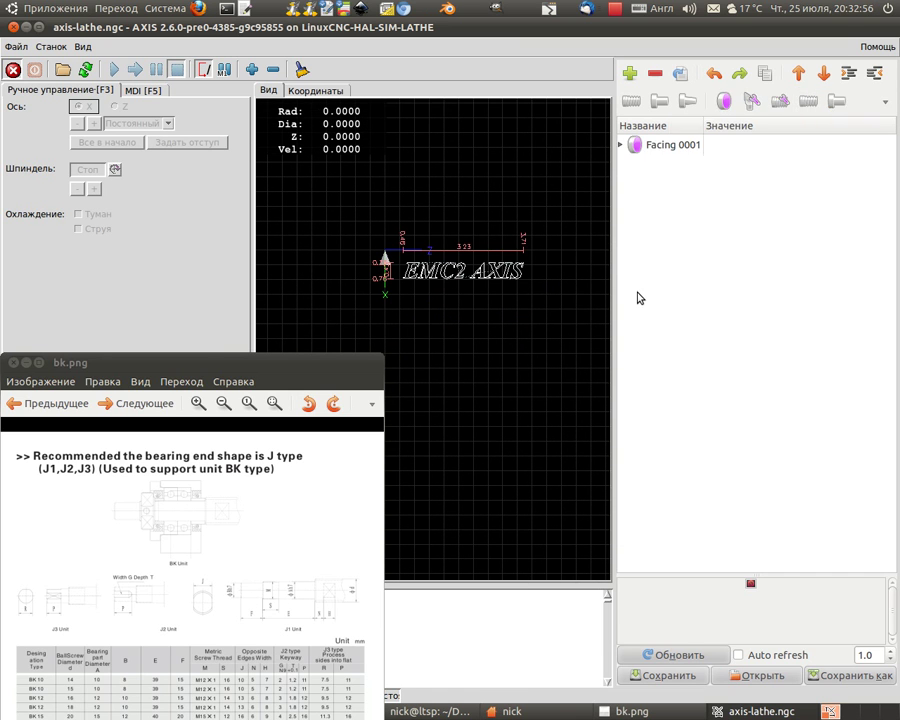
click(620, 145)
click(680, 178)
click(742, 166)
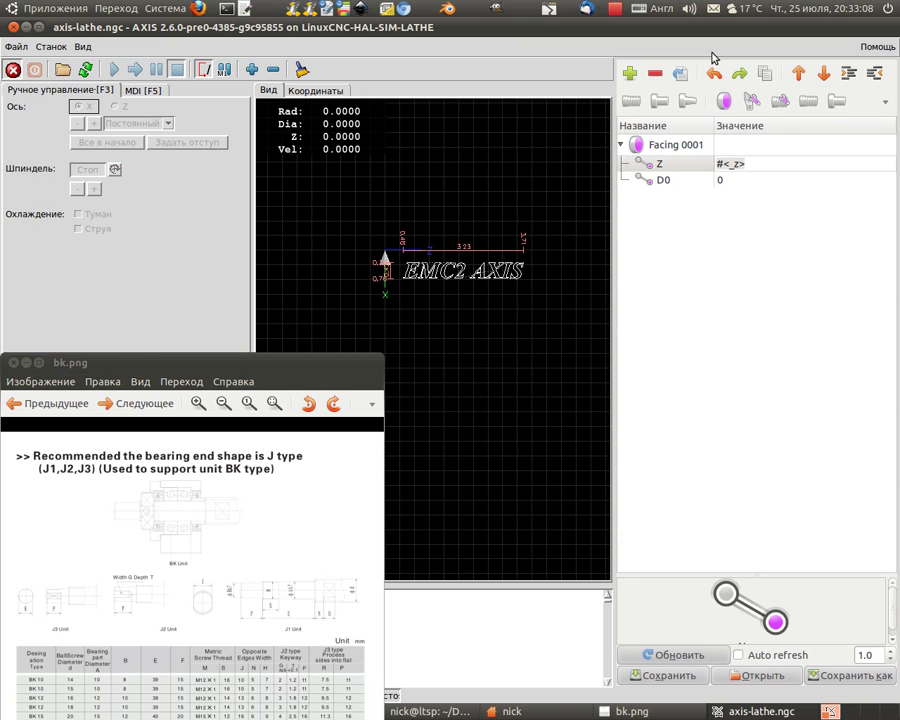
text(0)
key(Return)
text(0)
key(Return)
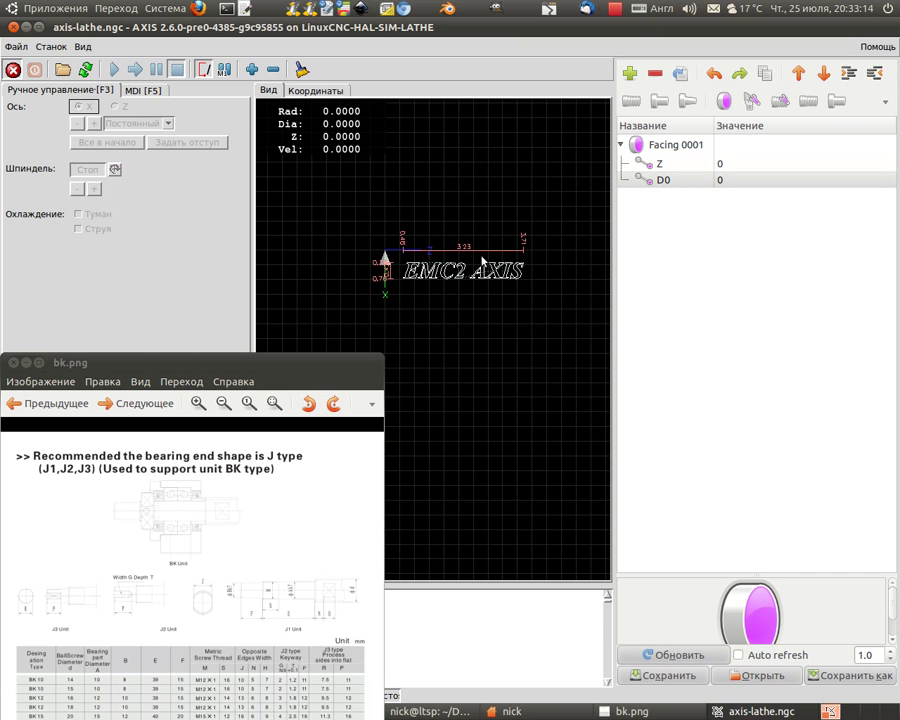
Regenerate the toolpath preview from the facing feature.
drag(455, 284, 466, 302)
scroll(466, 302, up, 2)
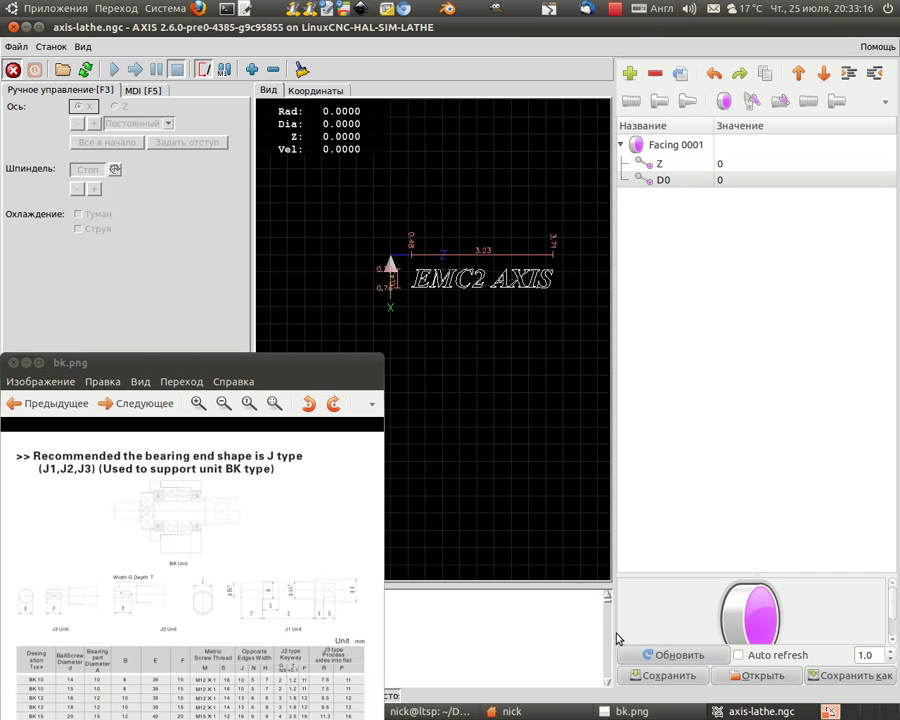
click(690, 662)
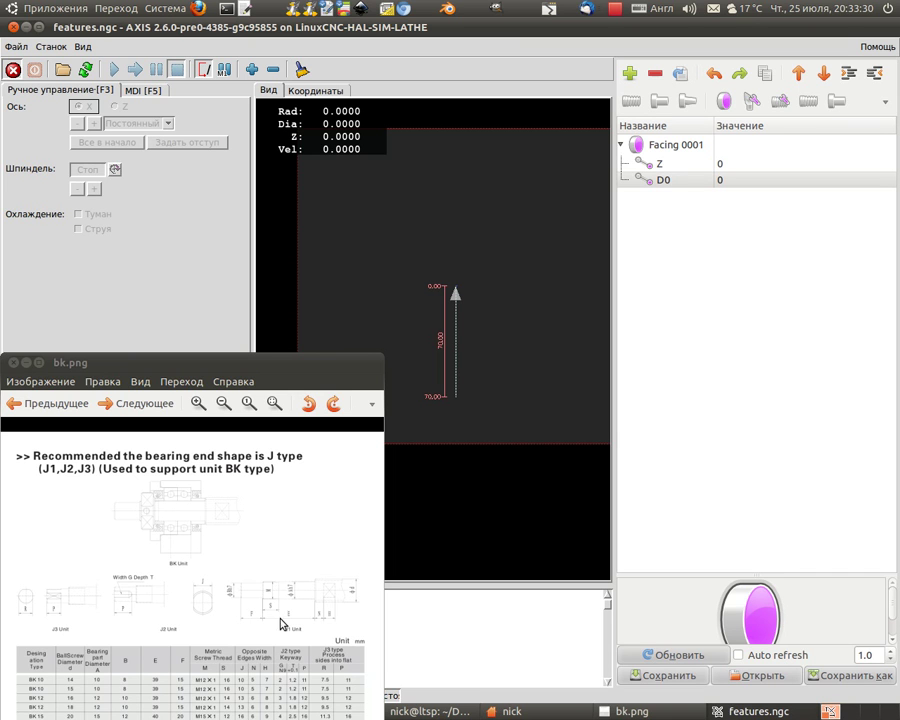
Add an OD turning feature after the facing and set its length L to 15.
click(660, 106)
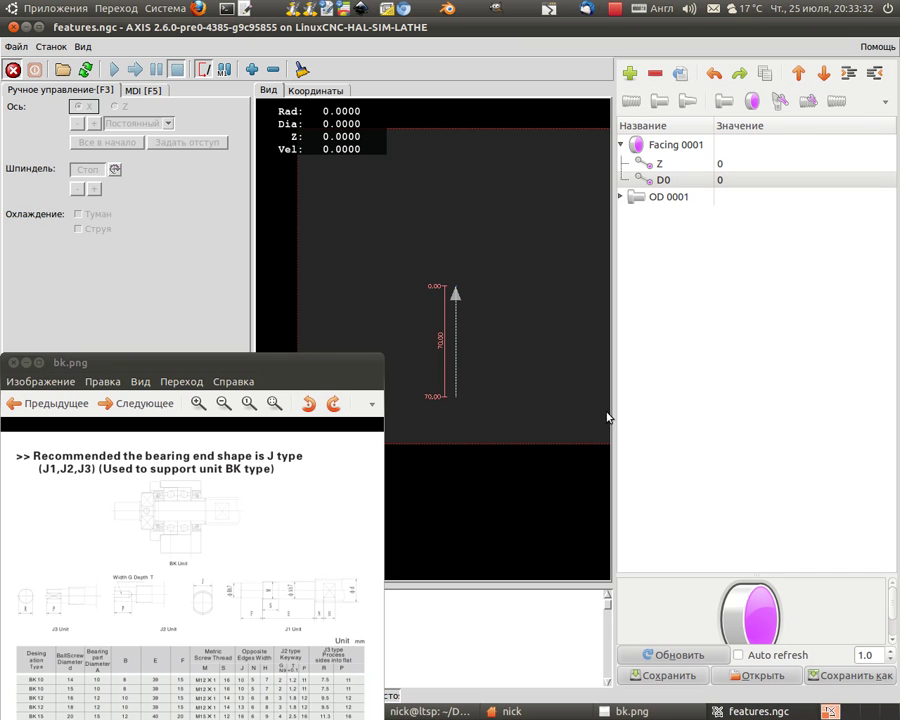
click(622, 196)
click(726, 214)
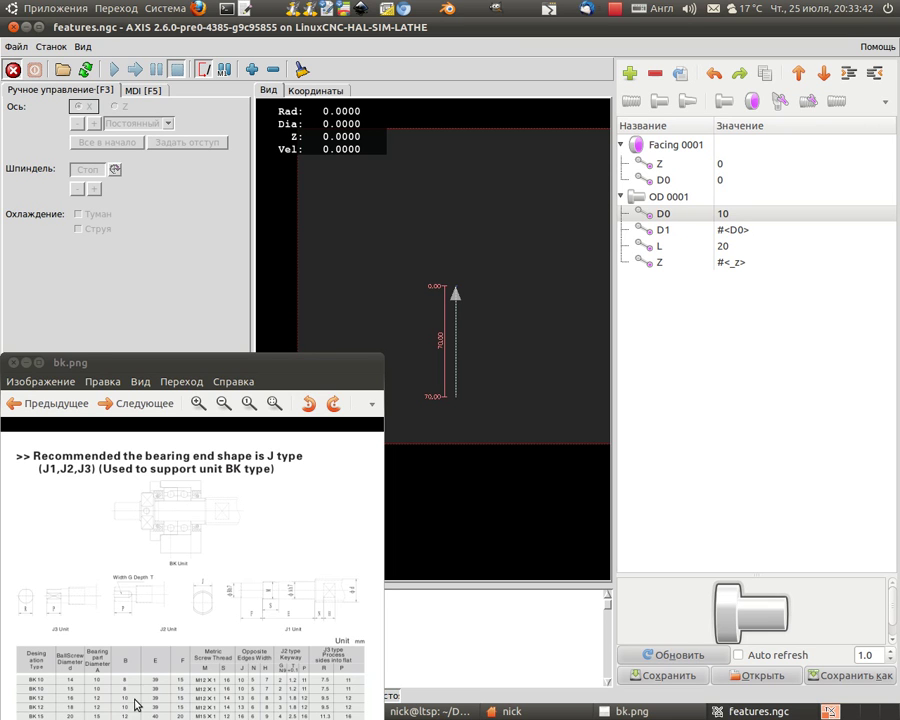
mouse_move(181, 365)
mouse_down()
mouse_move(180, 383)
mouse_move(173, 380)
mouse_up()
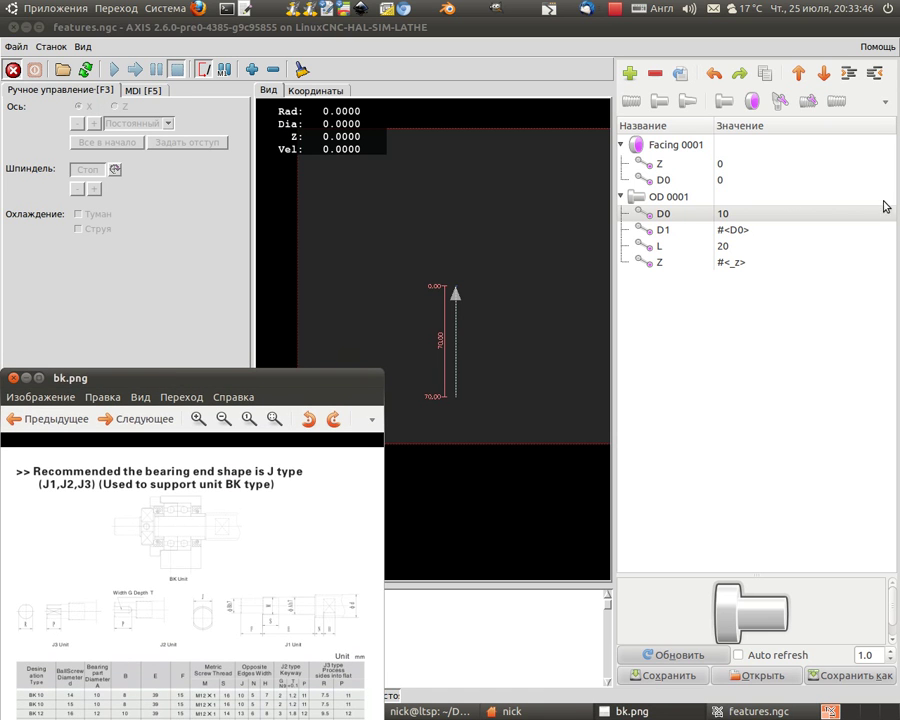
click(732, 213)
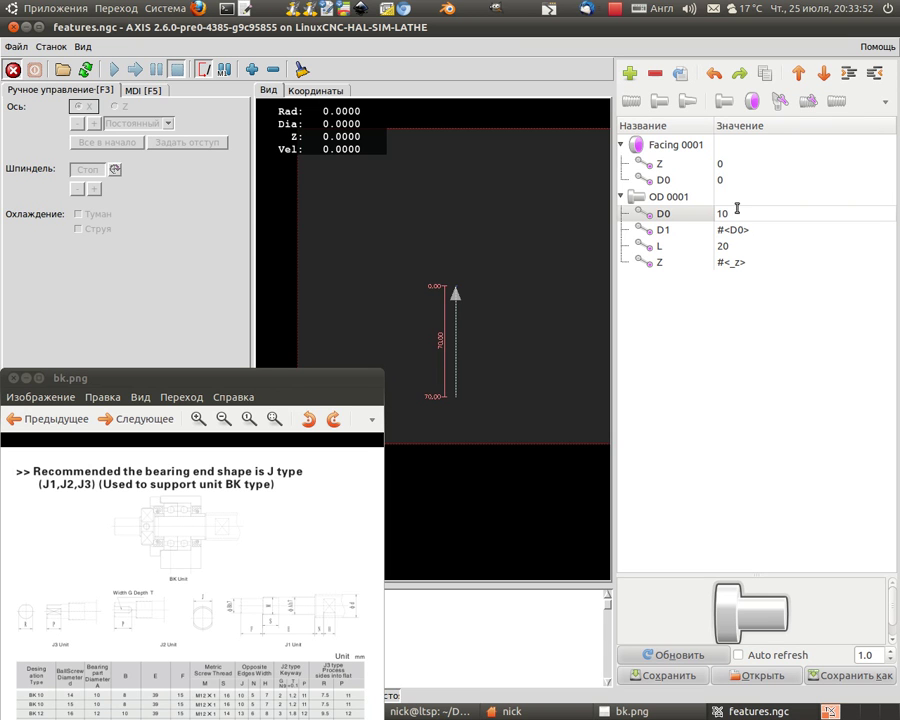
click(724, 246)
text(15)
key(Return)
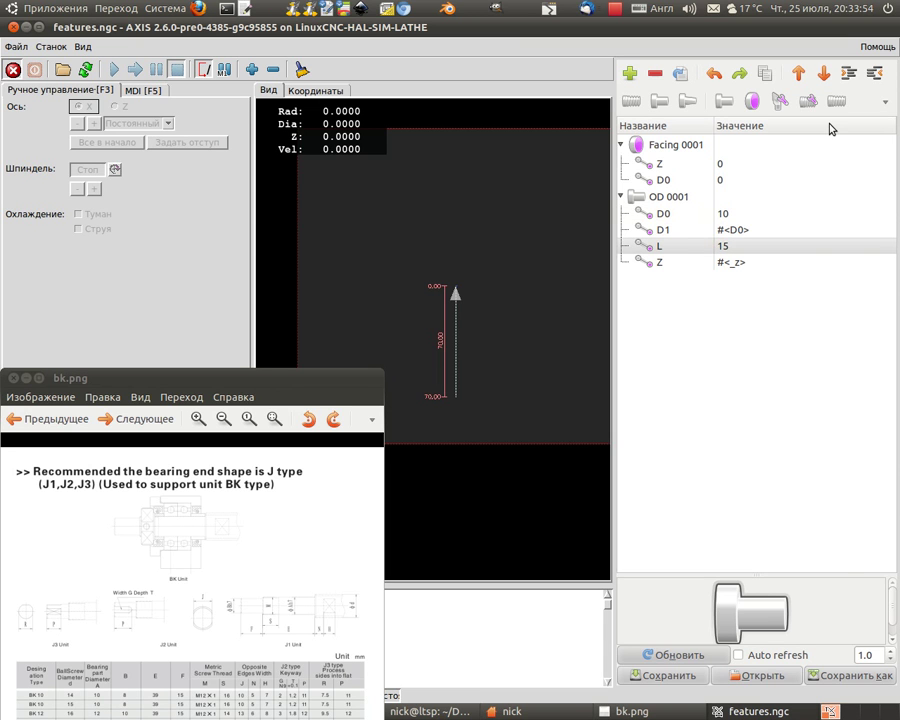
Enable auto refresh of the toolpath preview with an interval of 0.1.
click(745, 657)
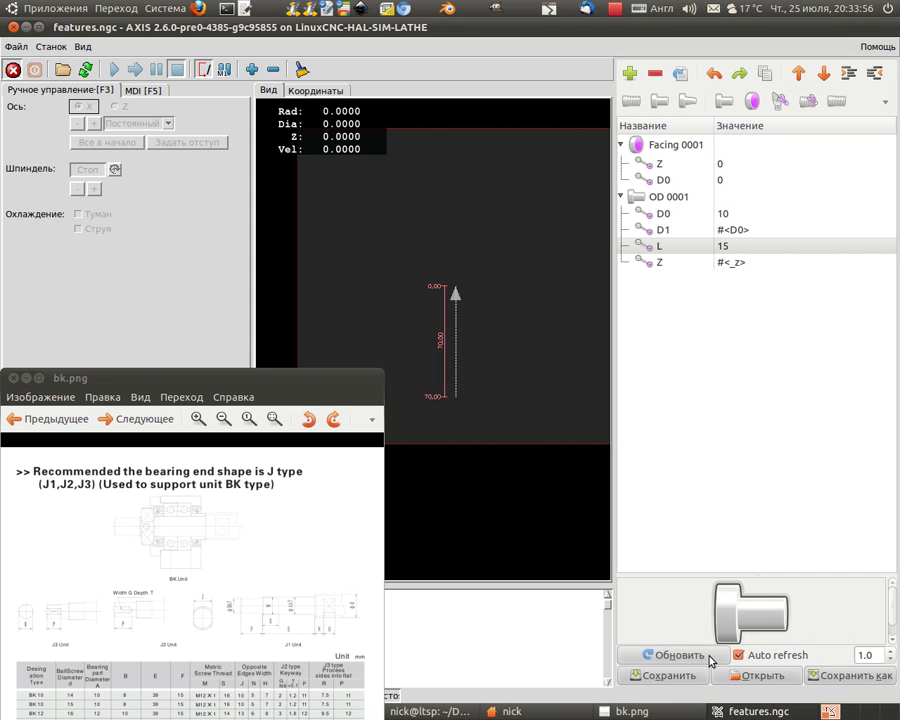
click(891, 660)
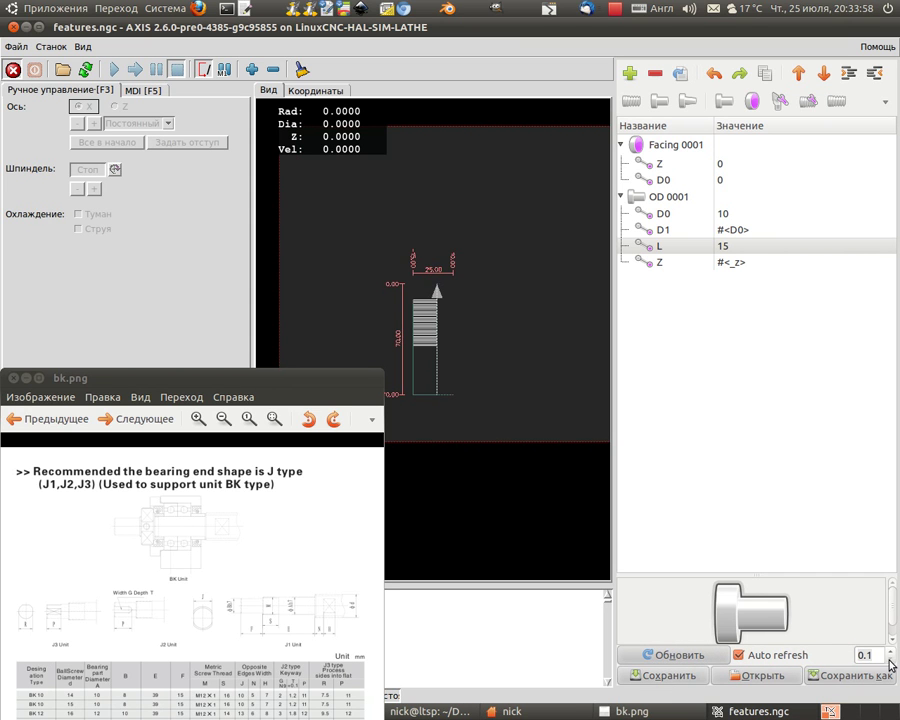
scroll(447, 320, up, 5)
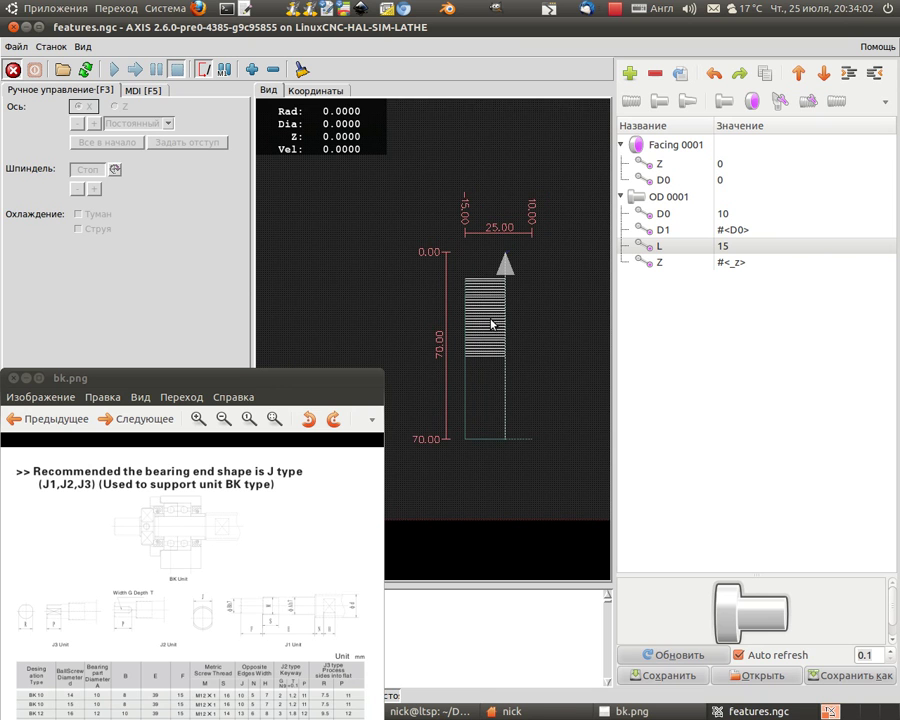
Review the OD turning feature's Z, D1 and D0 parameters against its toolpath in the preview.
click(734, 264)
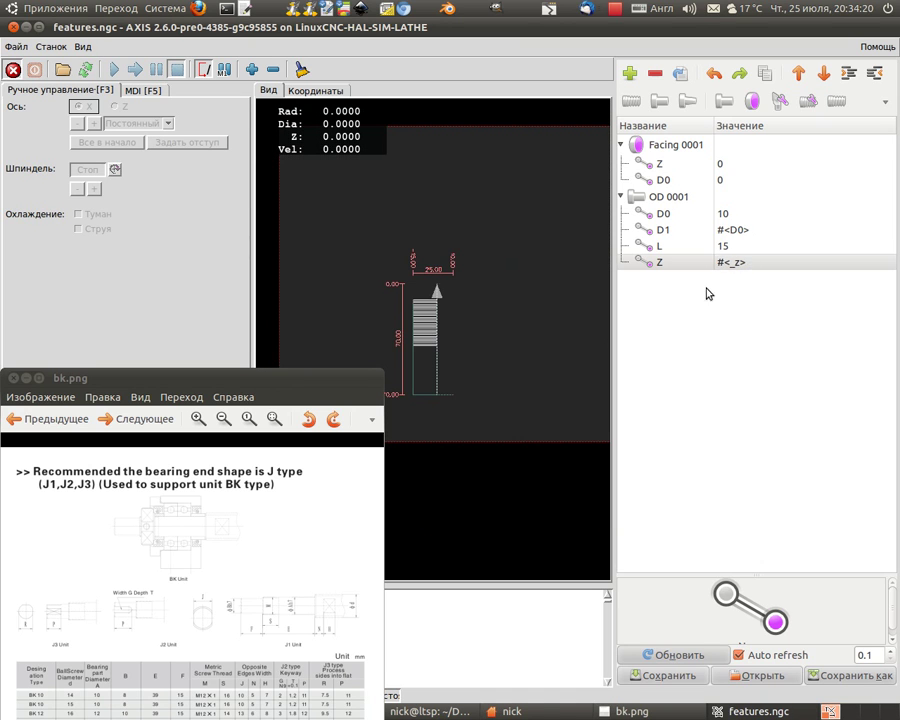
click(745, 231)
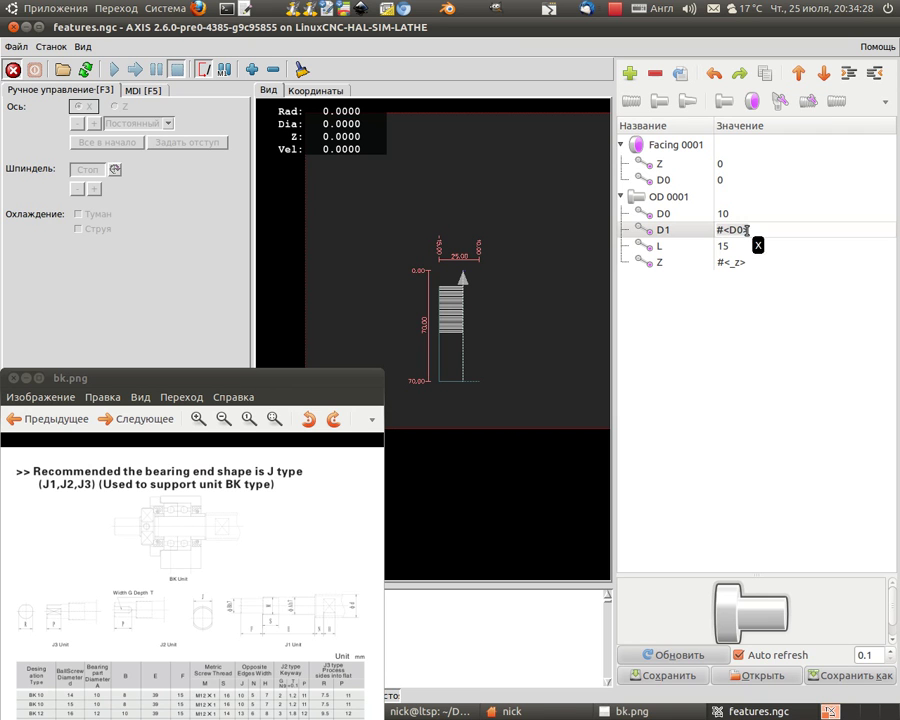
click(697, 214)
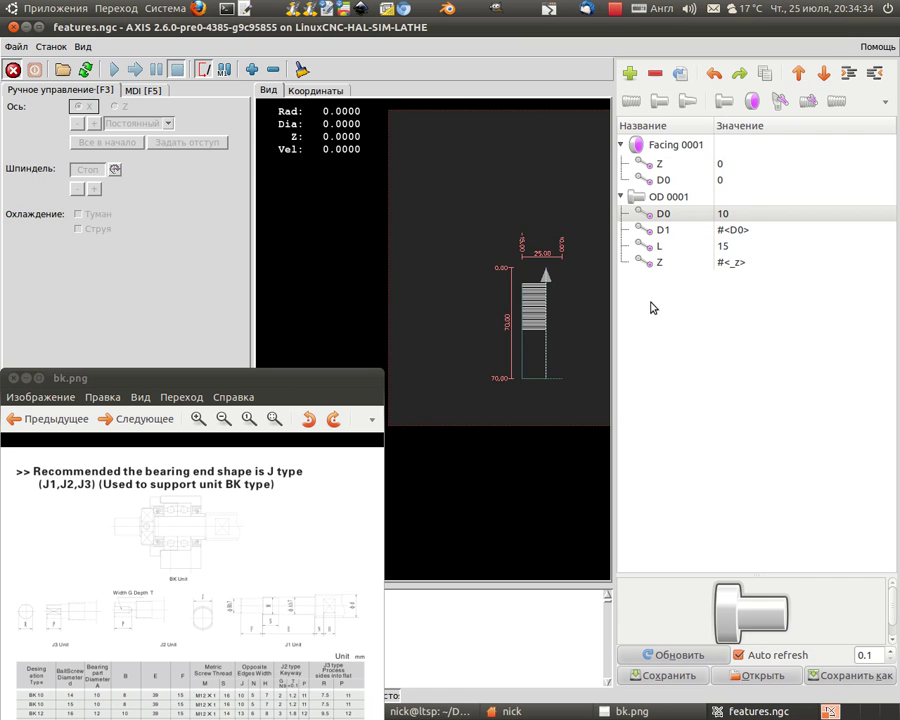
scroll(519, 325, up, 3)
scroll(500, 350, up, 2)
click(516, 297)
click(448, 301)
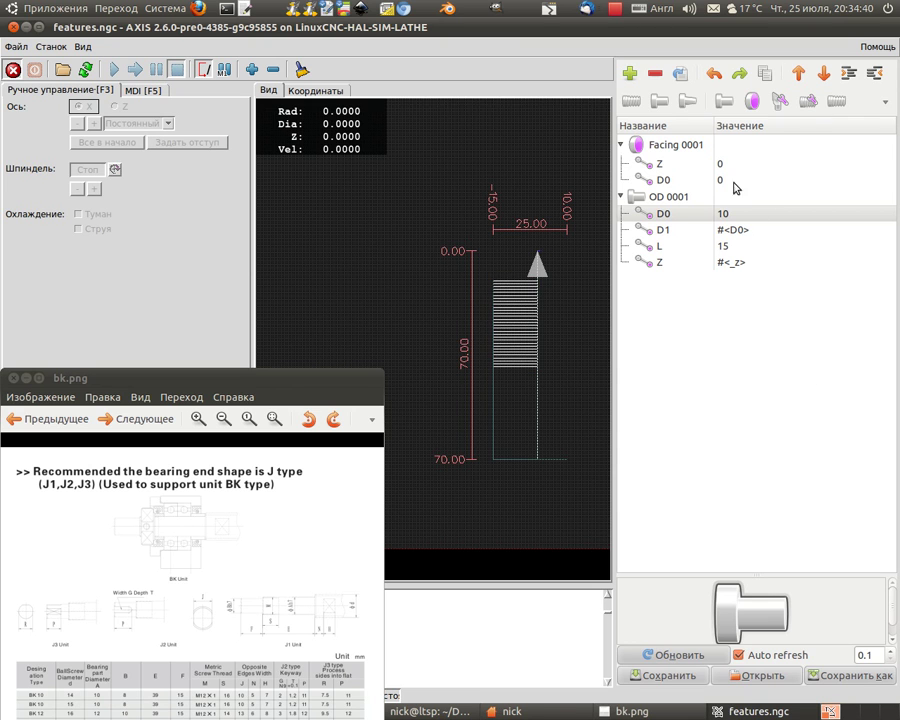
Add a lathe cutting parameters feature and move it to the start of the feature list, before the facing.
click(778, 101)
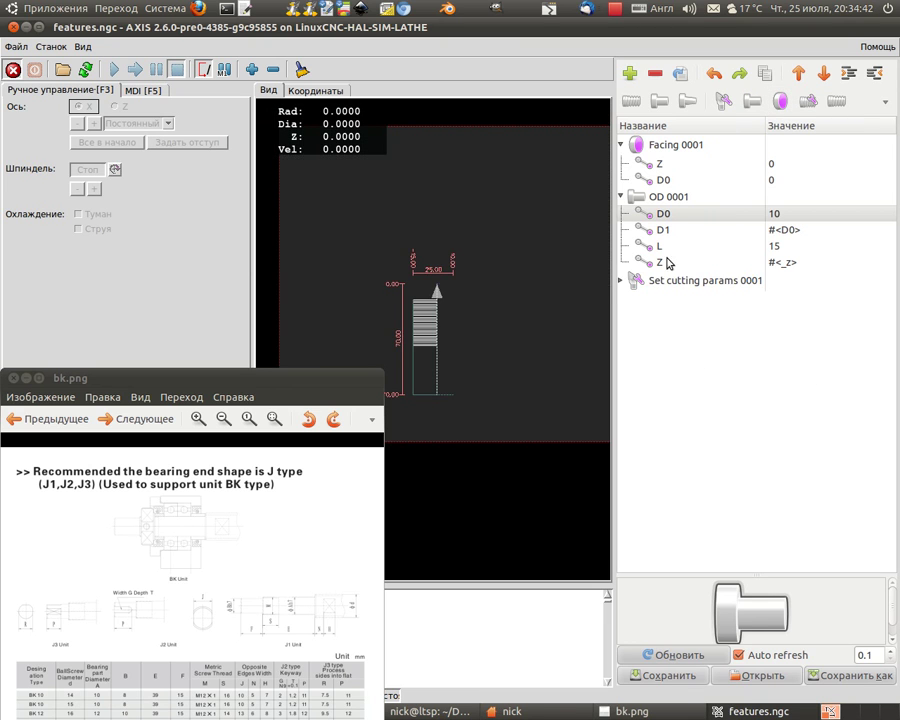
click(677, 284)
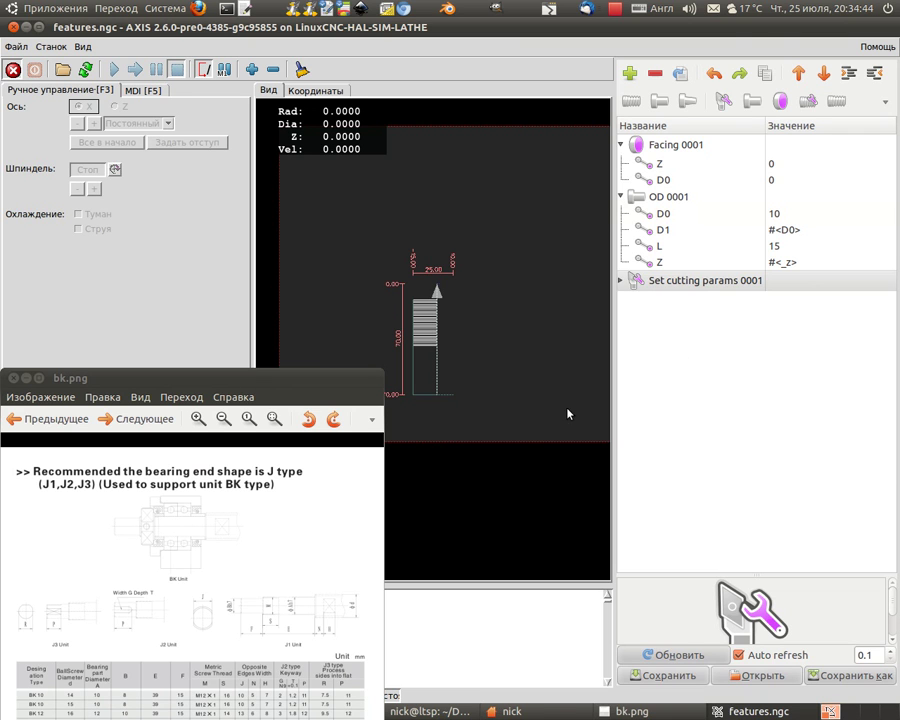
click(799, 74)
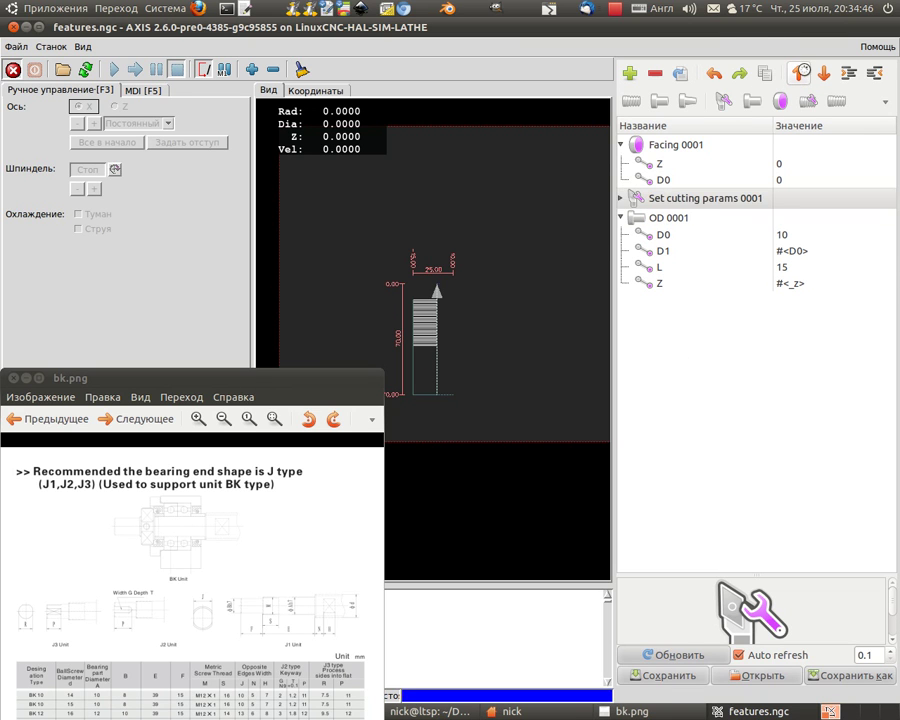
click(799, 74)
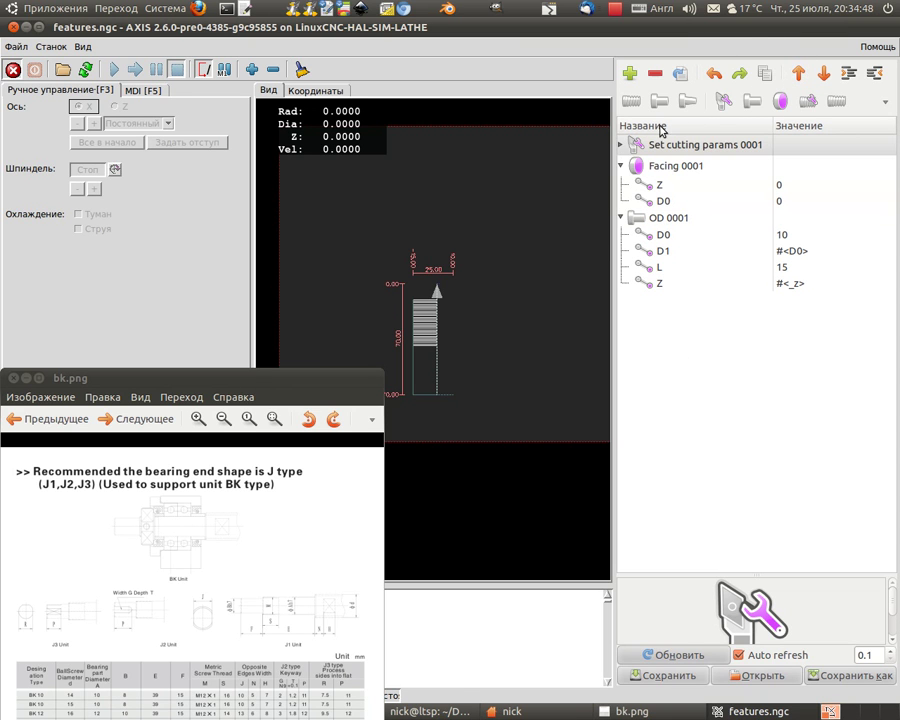
Expand the Set cutting params feature and collapse the Facing and OD features.
click(621, 145)
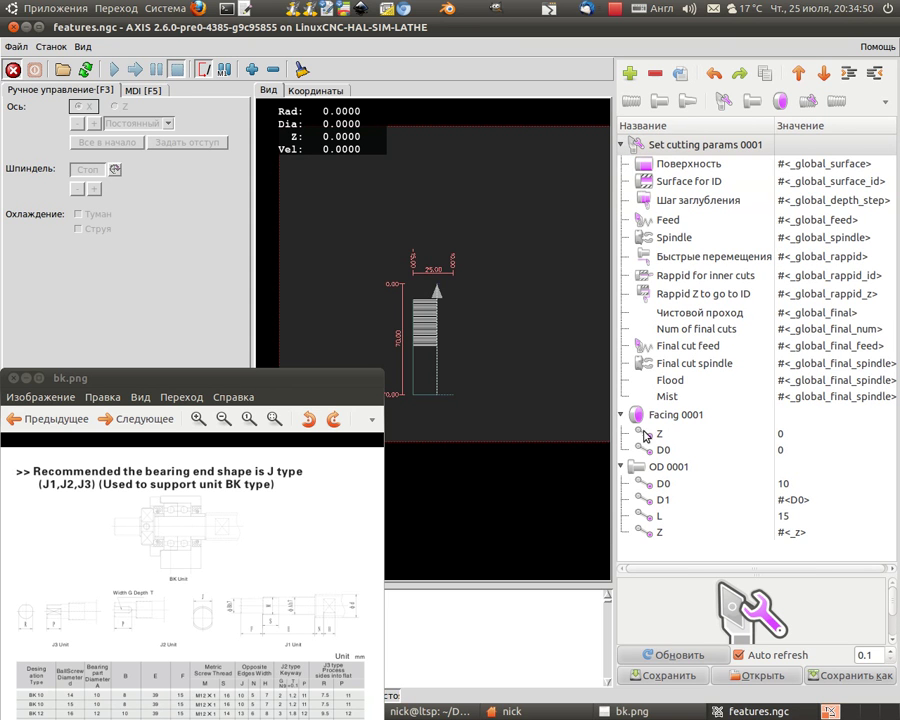
click(621, 415)
click(621, 433)
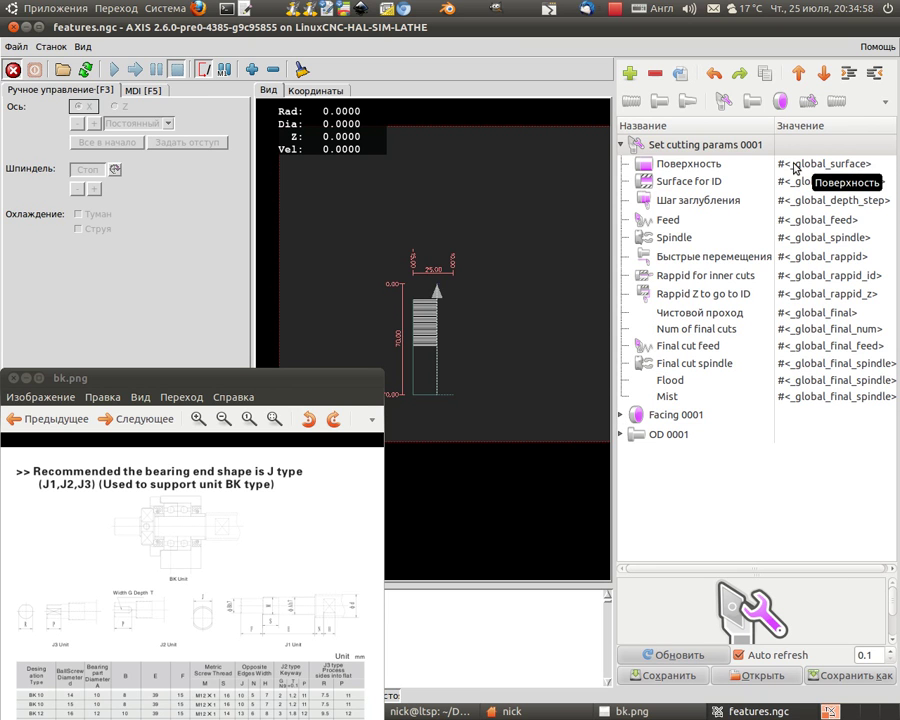
Examine the current toolpath and the surface, depth step and rapid move entries of the cutting parameters.
scroll(450, 365, up, 4)
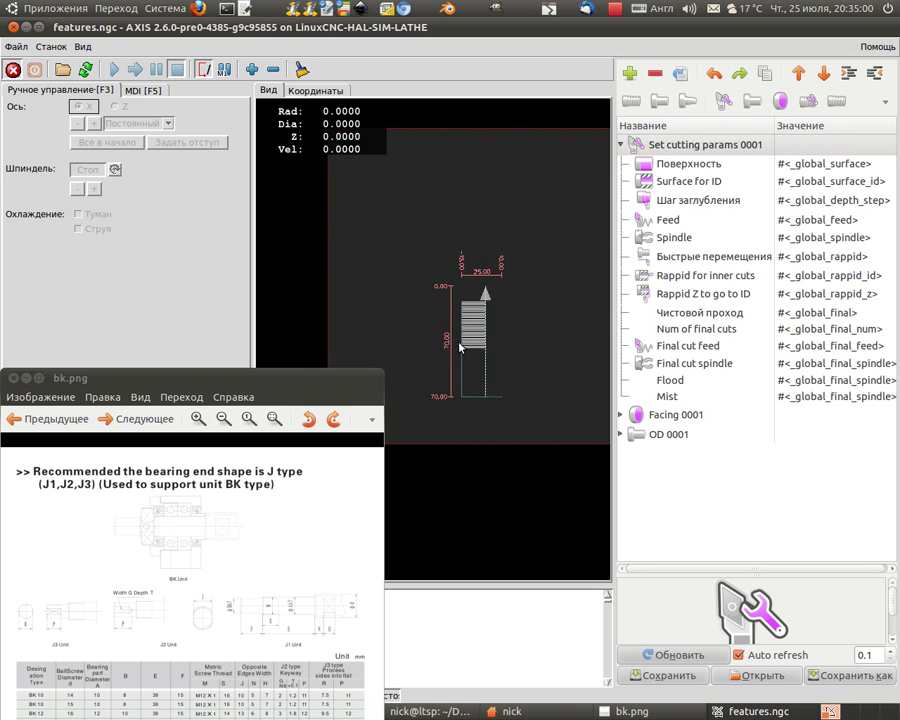
drag(488, 304, 492, 302)
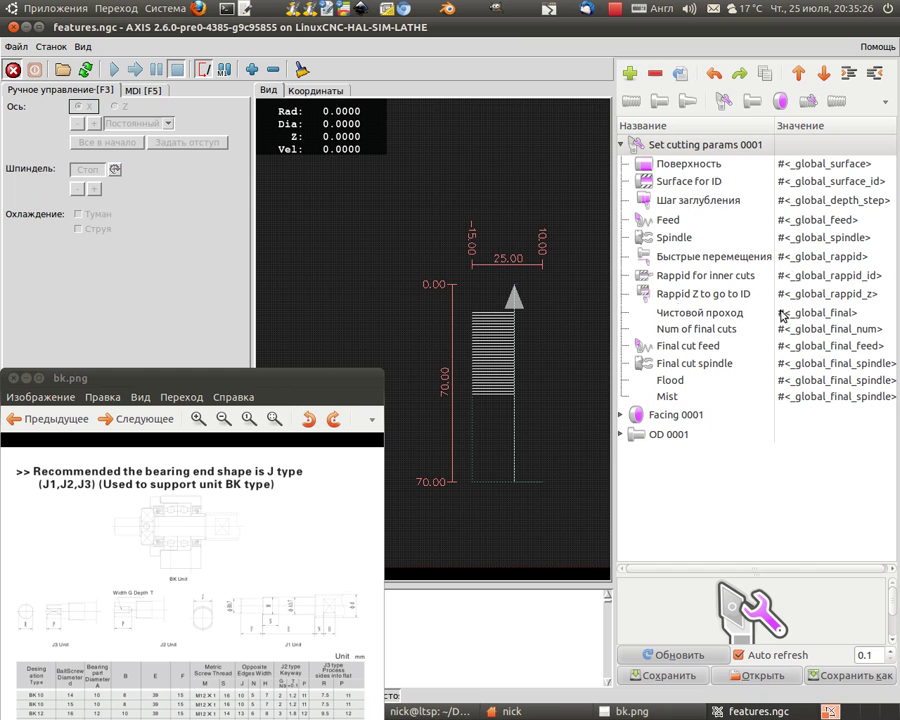
click(830, 256)
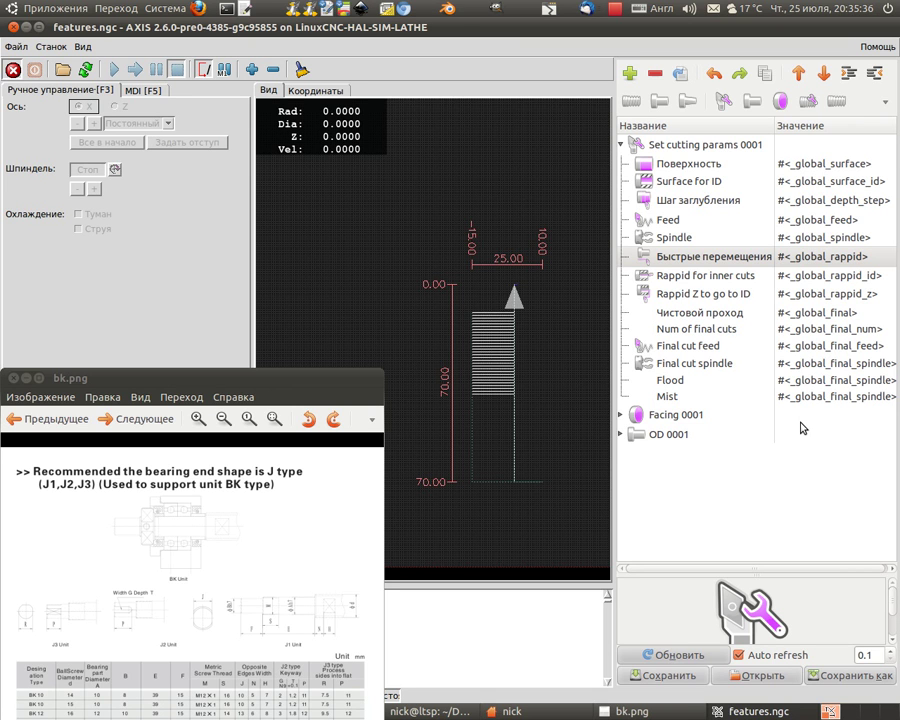
click(795, 165)
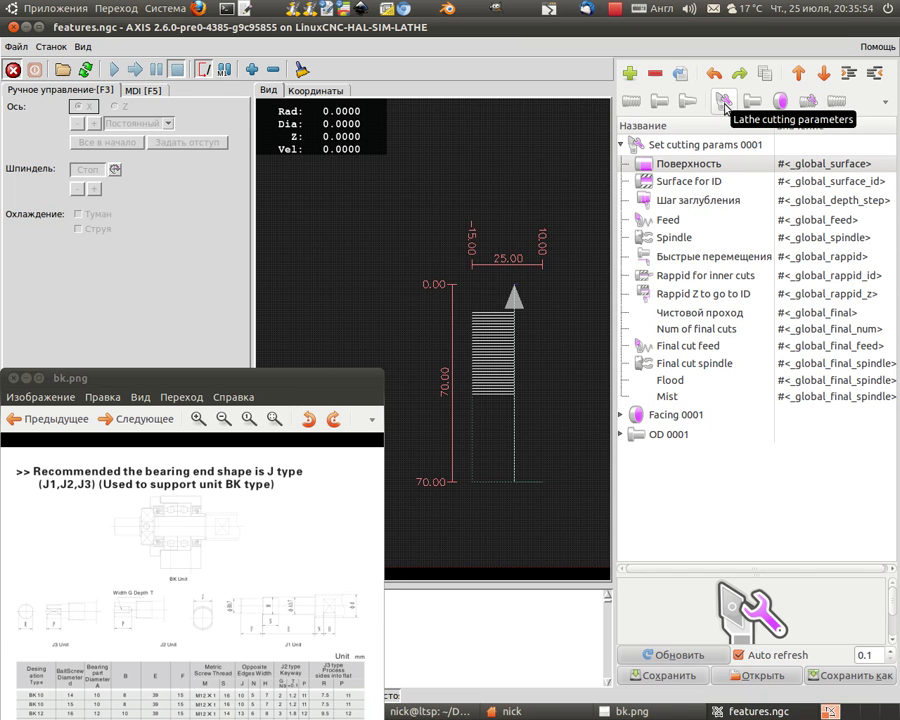
click(799, 259)
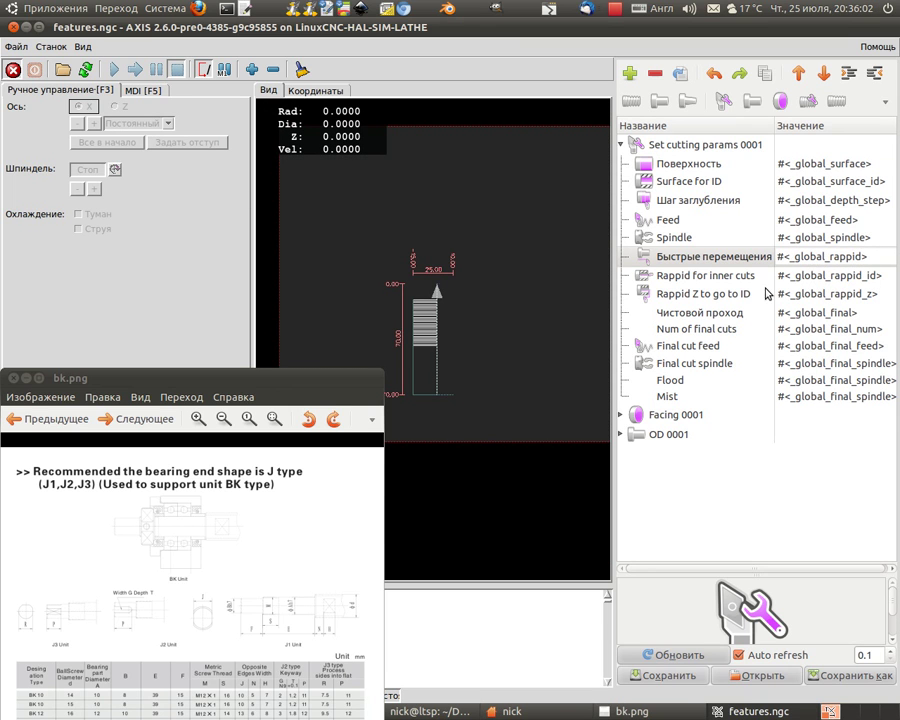
click(845, 200)
click(840, 166)
drag(470, 249, 492, 239)
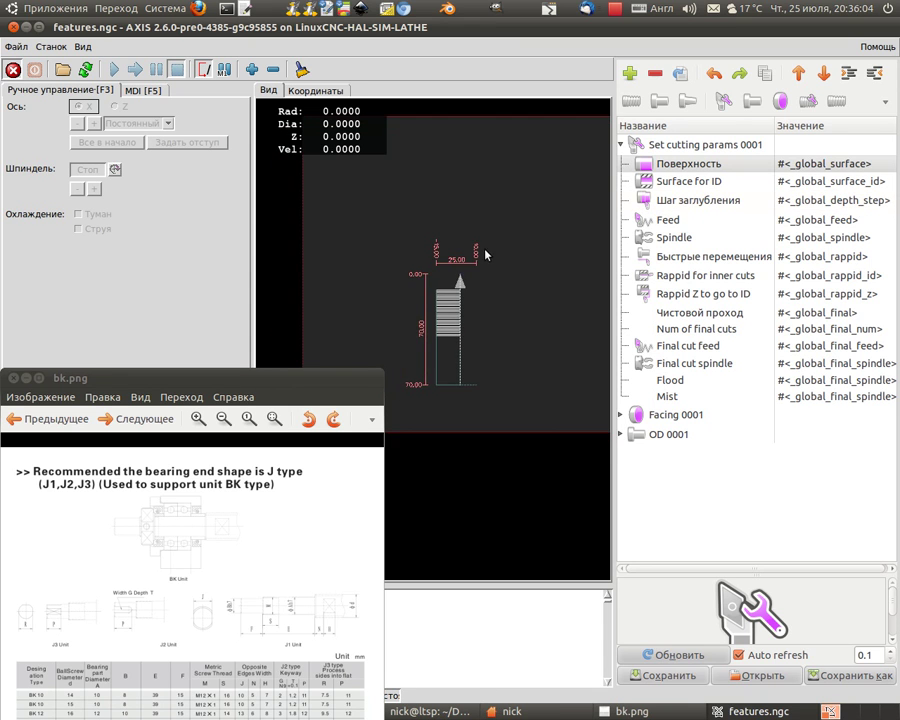
scroll(458, 325, up, 2)
drag(458, 328, 477, 341)
Set the surface diameter (Поверхность) in the cutting parameters to 16.
click(841, 164)
drag(889, 161, 780, 165)
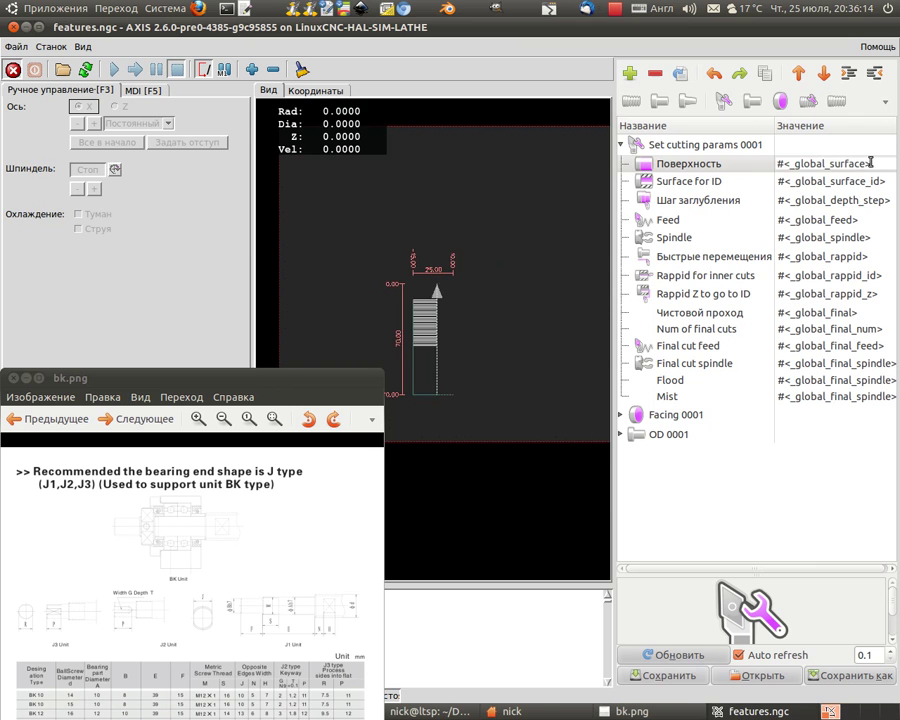
text(16)
key(Return)
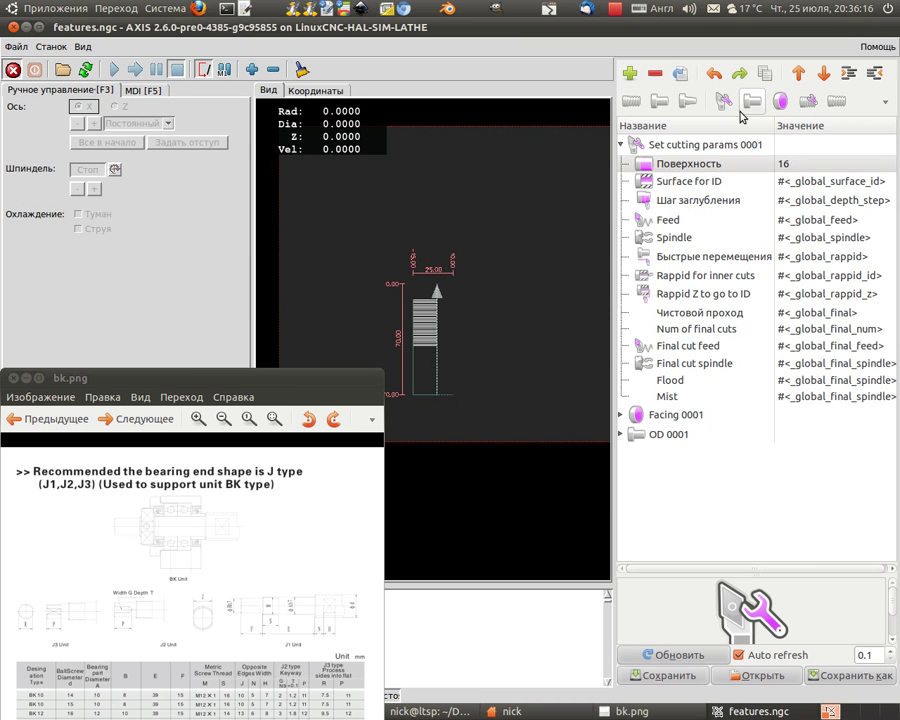
scroll(372, 313, up, 3)
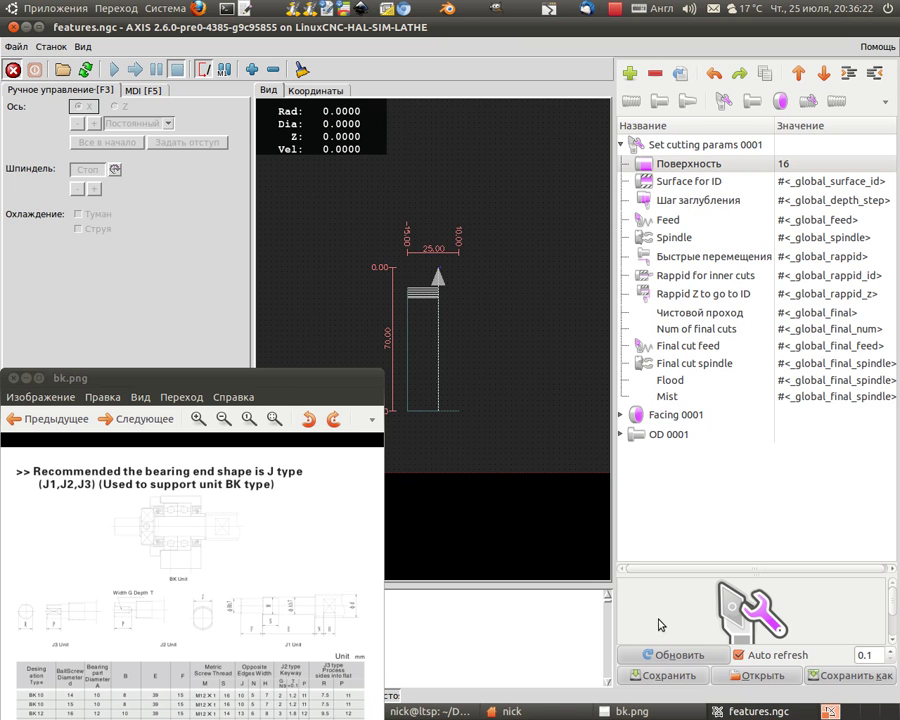
scroll(476, 287, up, 5)
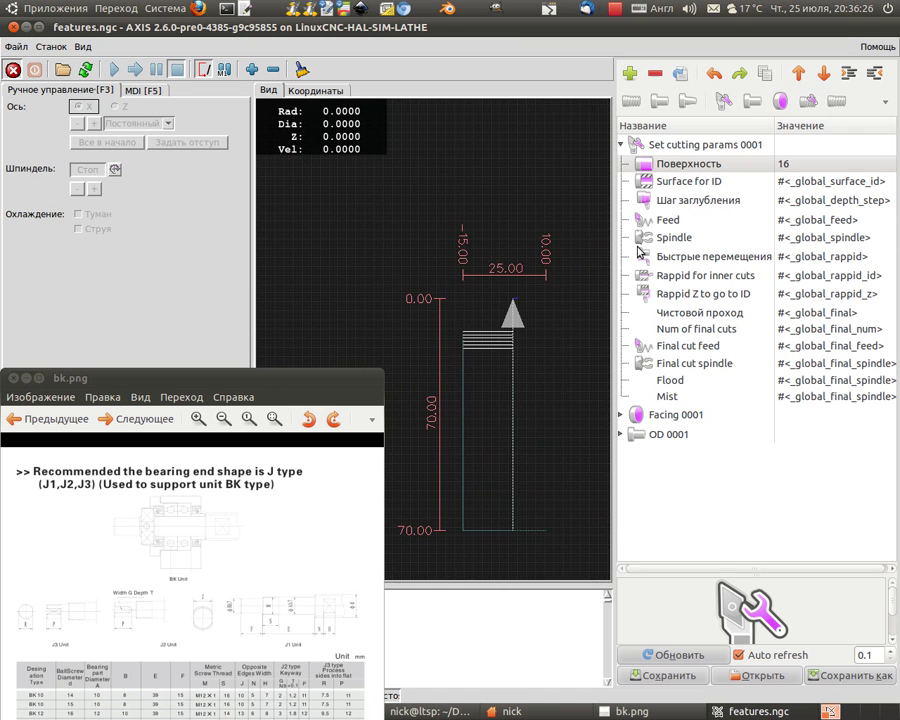
Set the depth step (Шаг заглубления) in the cutting parameters to 5.
click(806, 205)
click(808, 206)
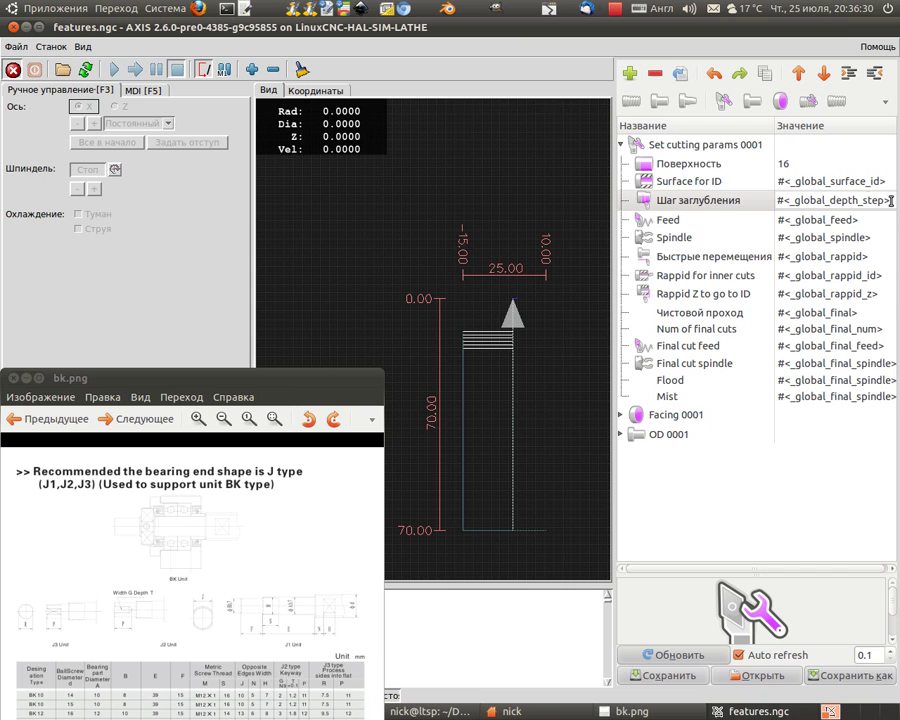
drag(891, 201, 682, 197)
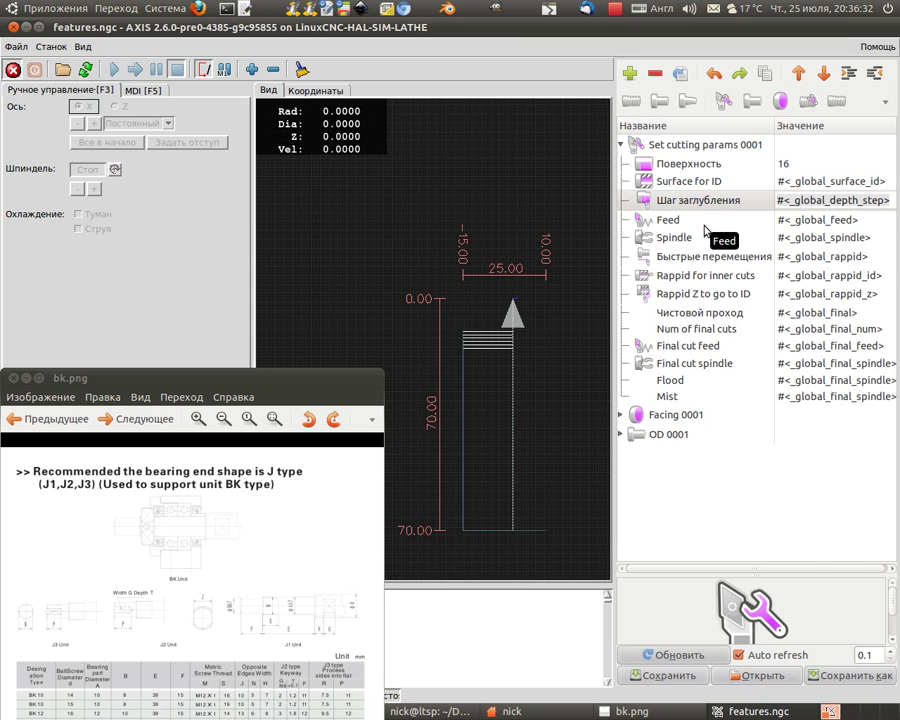
text(5)
key(Return)
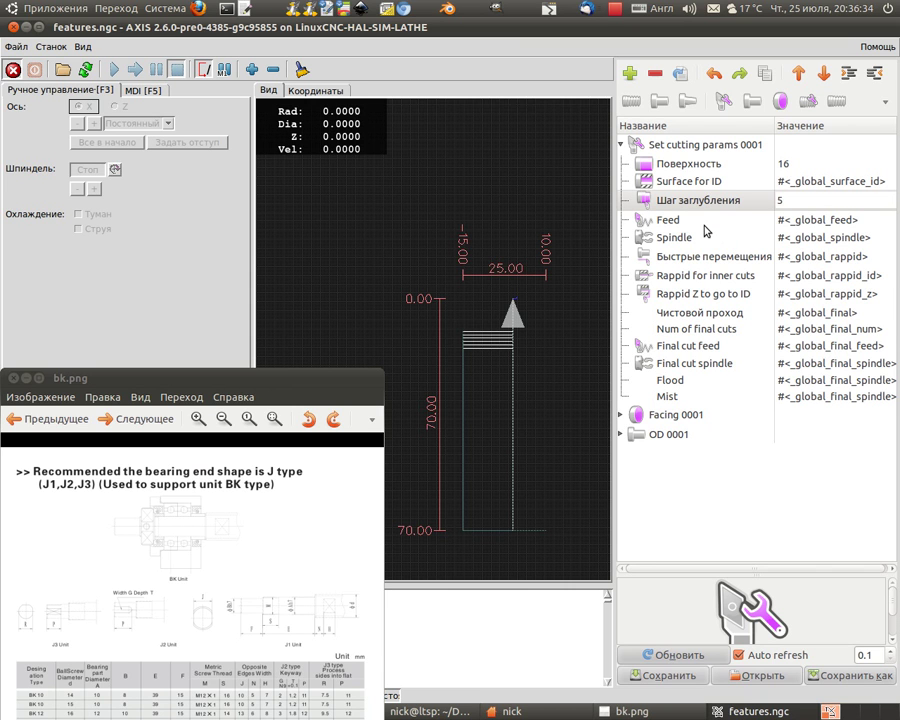
scroll(398, 344, up, 10)
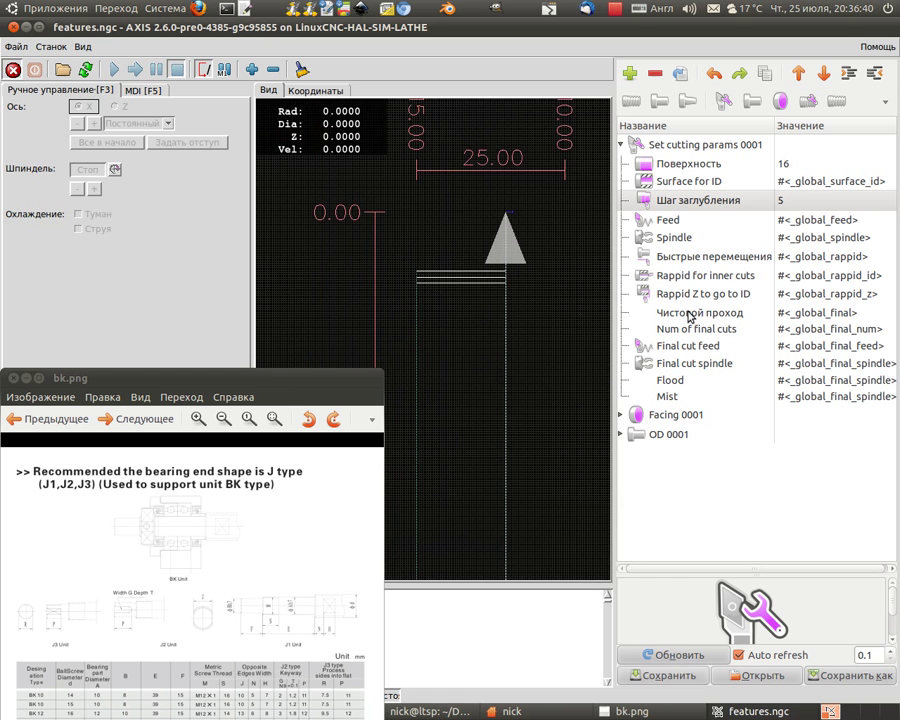
Set the finishing pass (Чистовой проход) in the cutting parameters to .4.
click(812, 313)
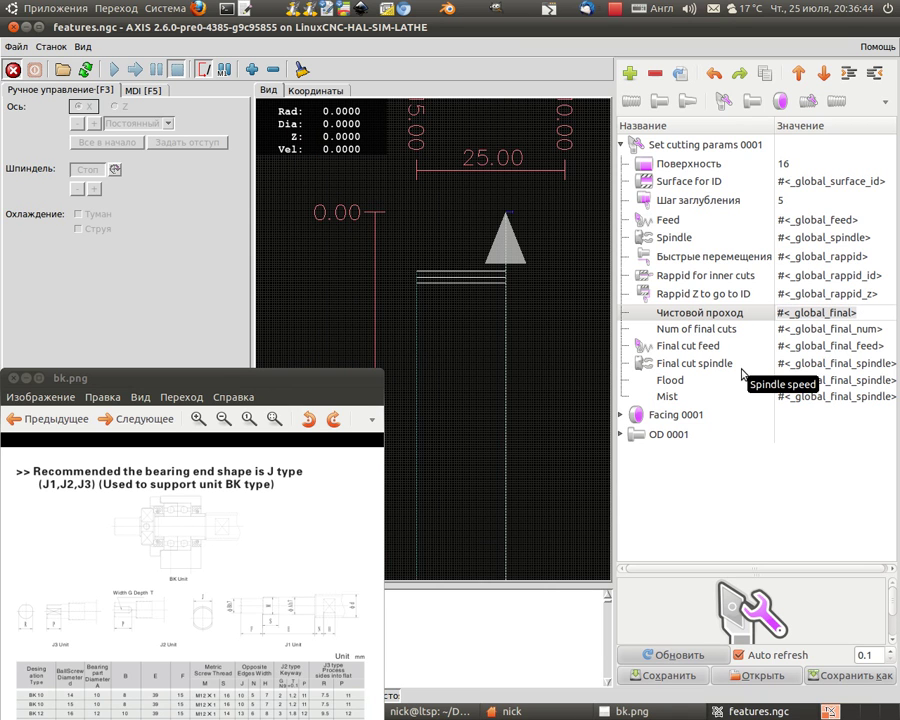
text(.4)
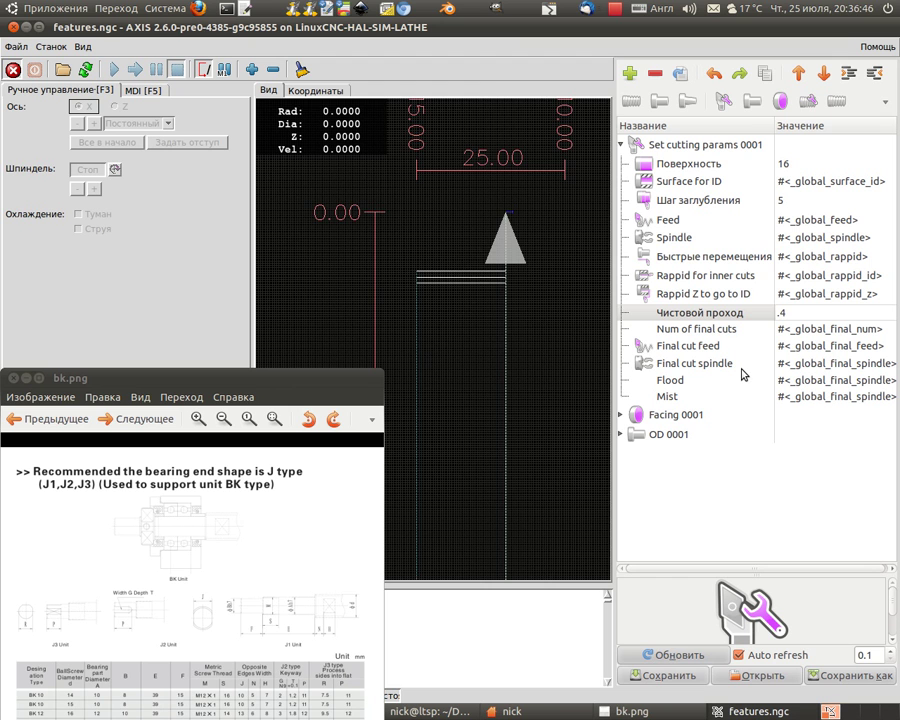
scroll(399, 260, up, 6)
drag(404, 175, 419, 238)
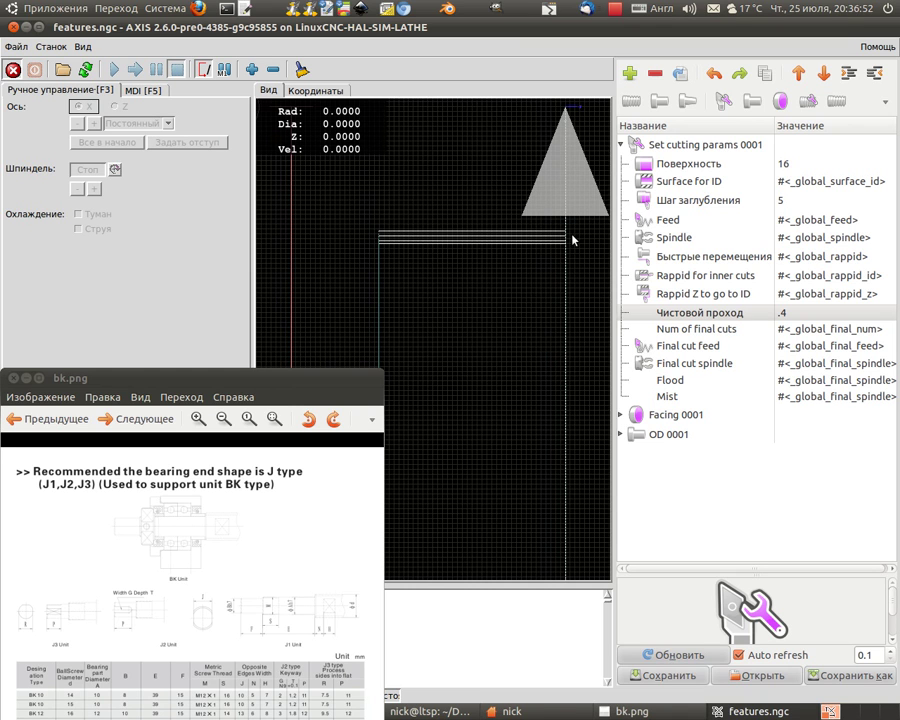
Set the depth step (Шаг заглубления) in the cutting parameters to 2.
click(796, 166)
click(786, 202)
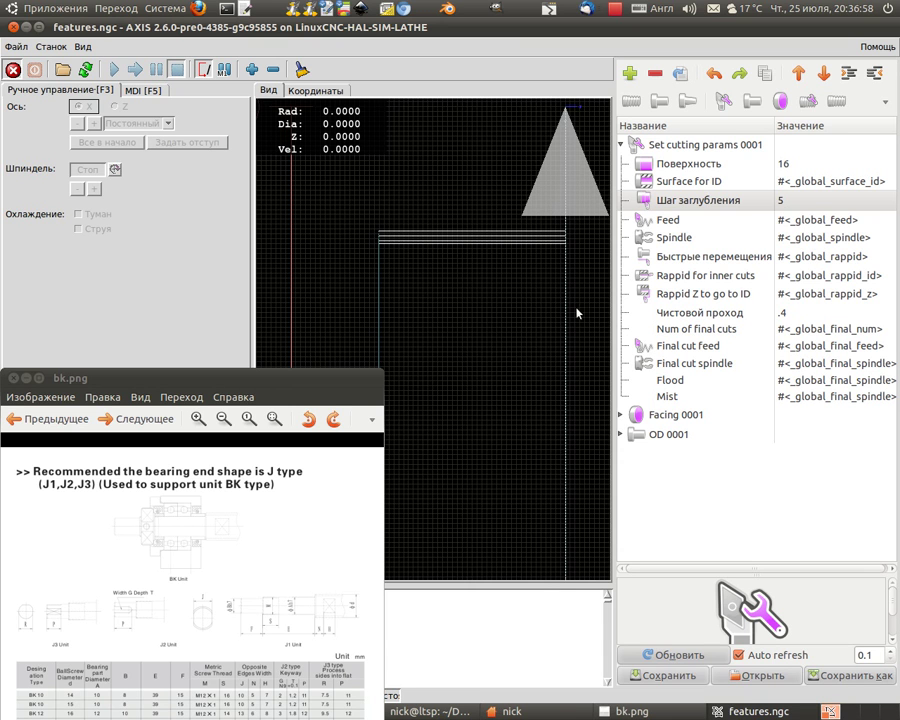
click(790, 200)
text(2)
key(Return)
Examine the roughing and finishing passes of the OD turning in the toolpath preview.
scroll(421, 272, up, 3)
drag(413, 280, 493, 349)
scroll(505, 352, up, 4)
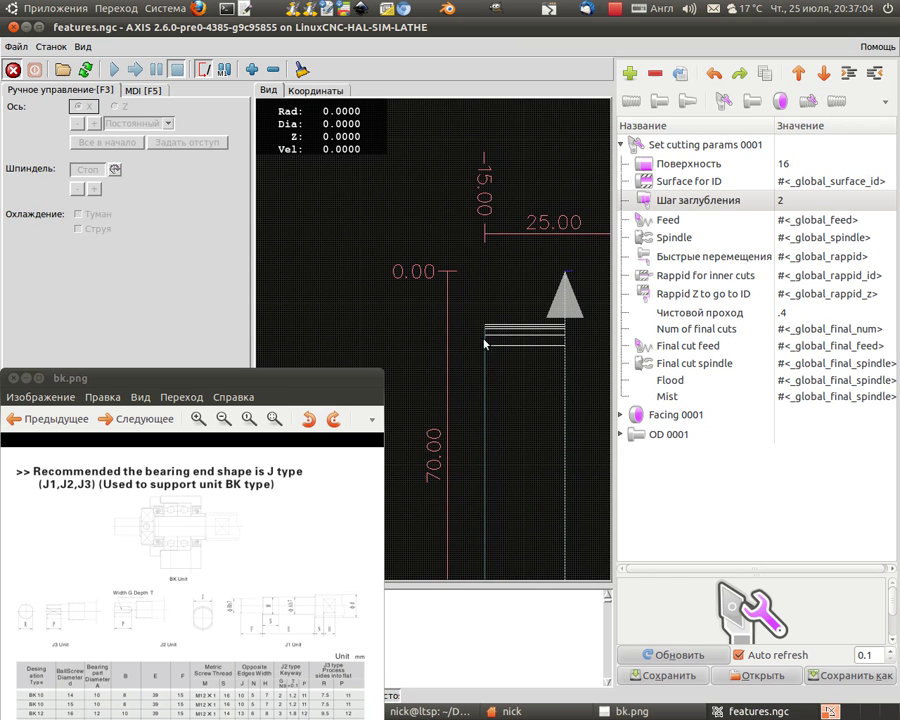
drag(549, 412, 503, 436)
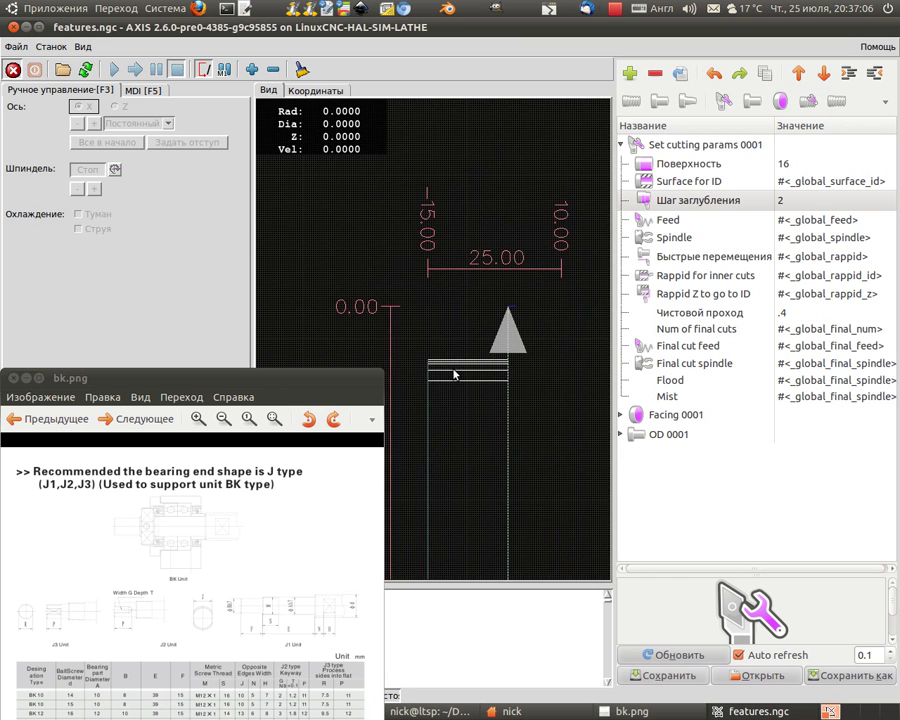
scroll(495, 375, up, 3)
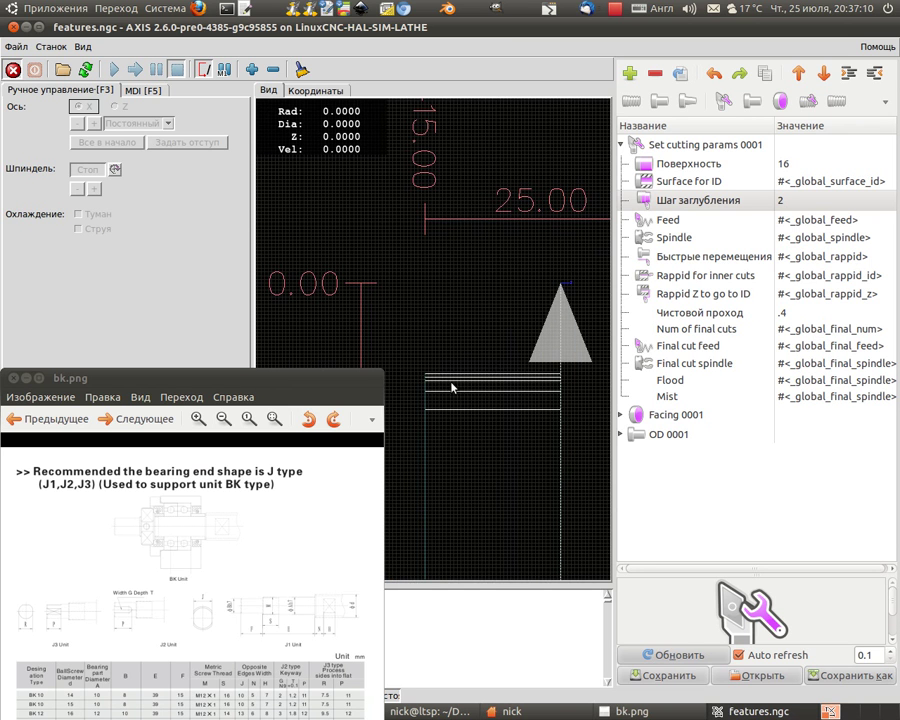
drag(499, 404, 490, 321)
scroll(524, 364, down, 2)
drag(511, 457, 505, 366)
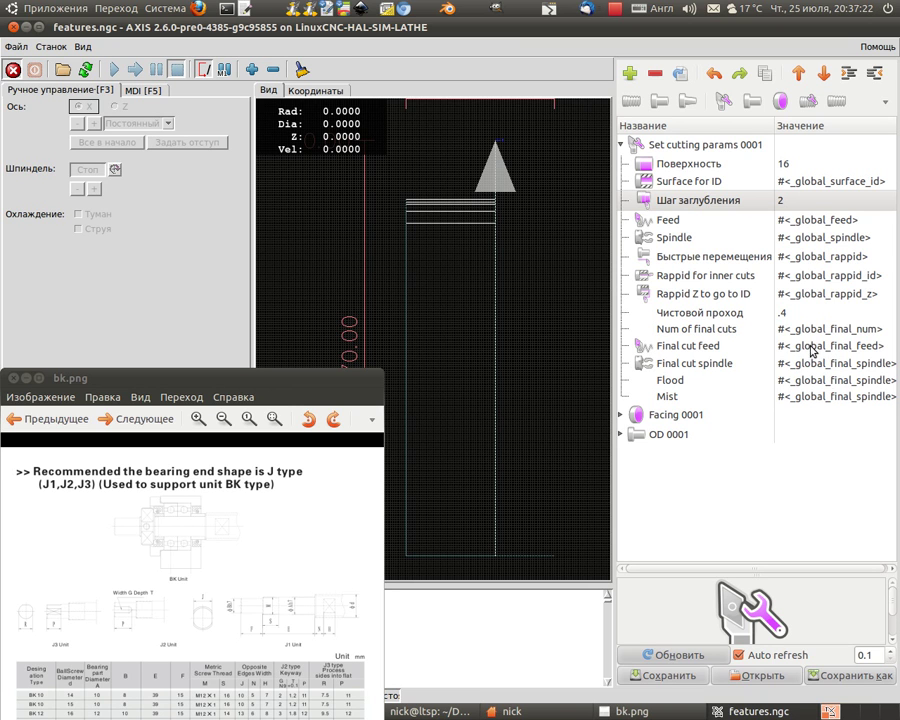
Collapse the cutting parameters, add a second OD turning feature after the first and expand its parameters.
click(628, 148)
click(624, 147)
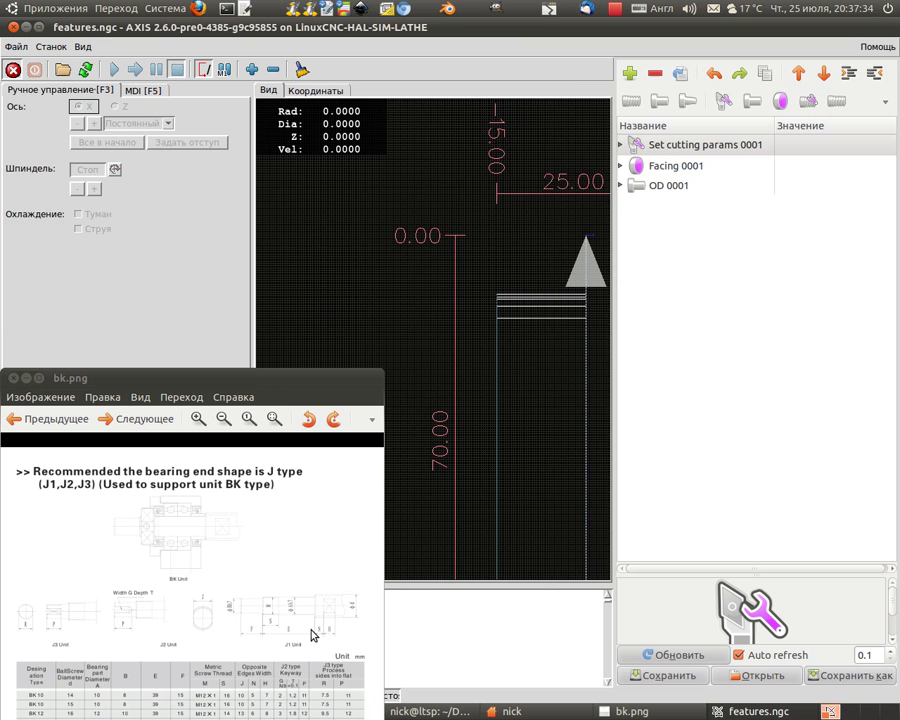
drag(462, 420, 496, 383)
drag(538, 343, 505, 360)
scroll(503, 362, down, 1)
drag(448, 432, 483, 375)
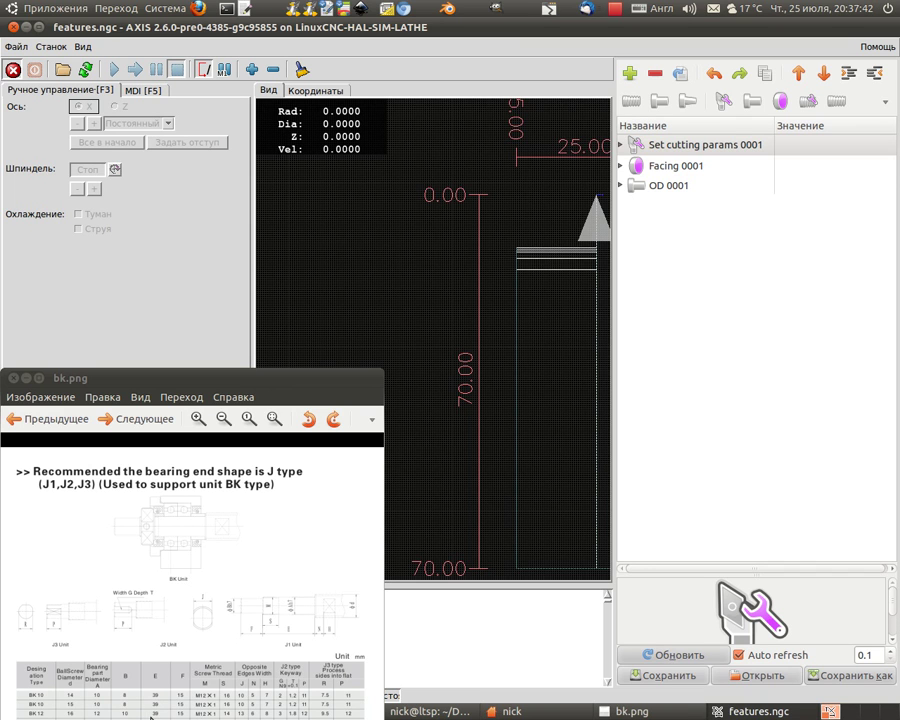
click(659, 106)
click(621, 202)
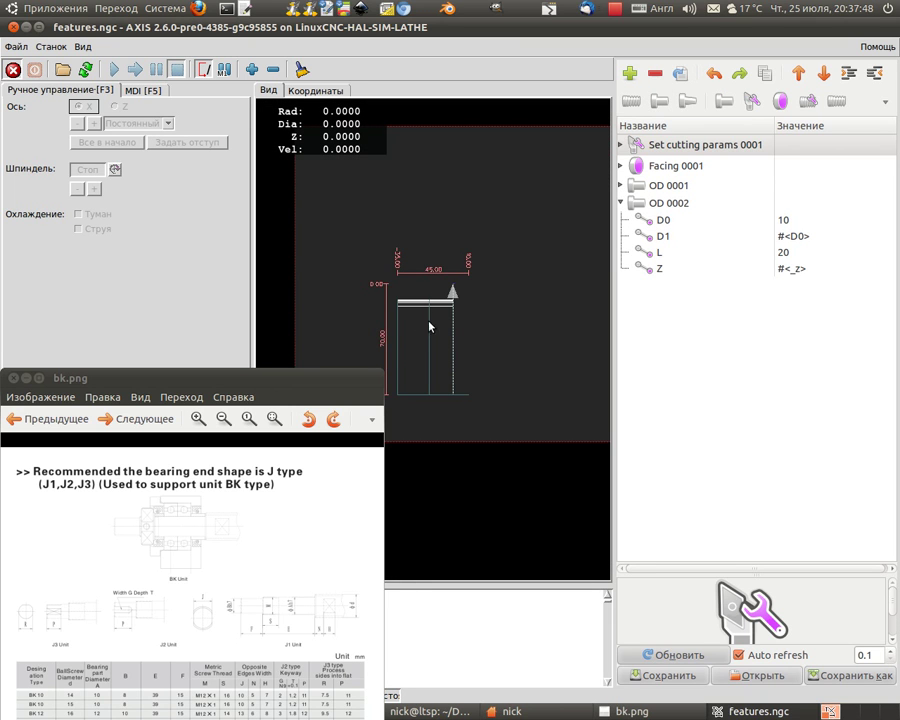
Set the diameter D0 of the second OD turning feature to 12.
scroll(428, 302, up, 4)
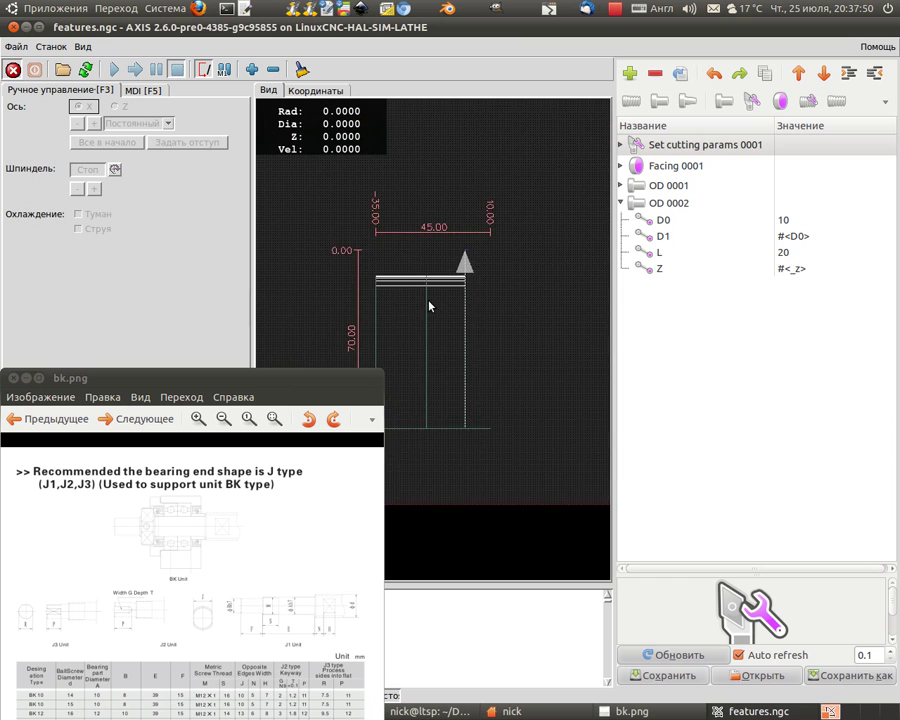
drag(430, 300, 499, 298)
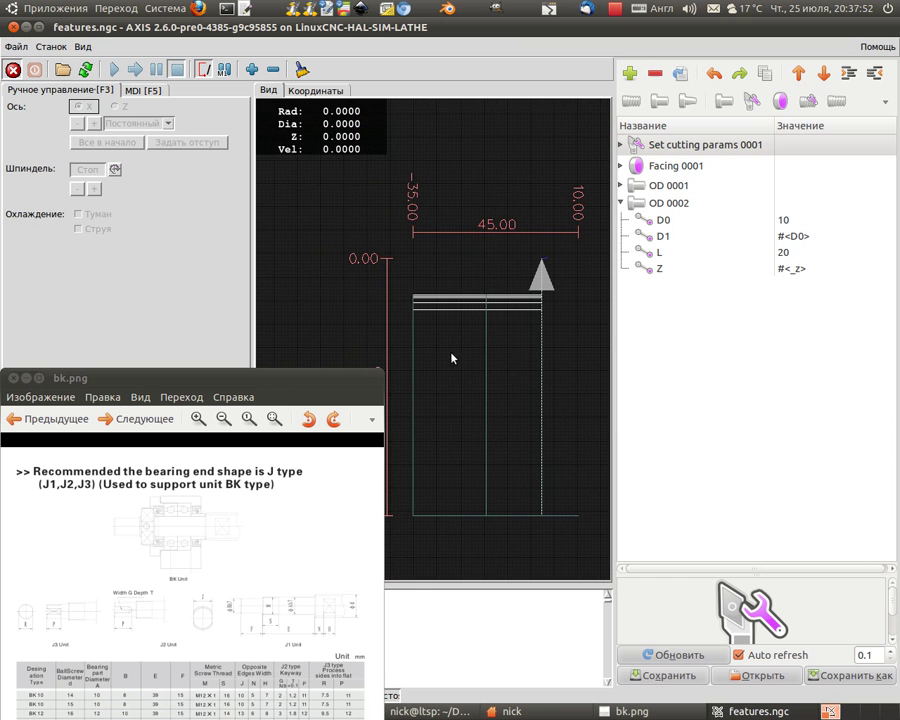
click(789, 222)
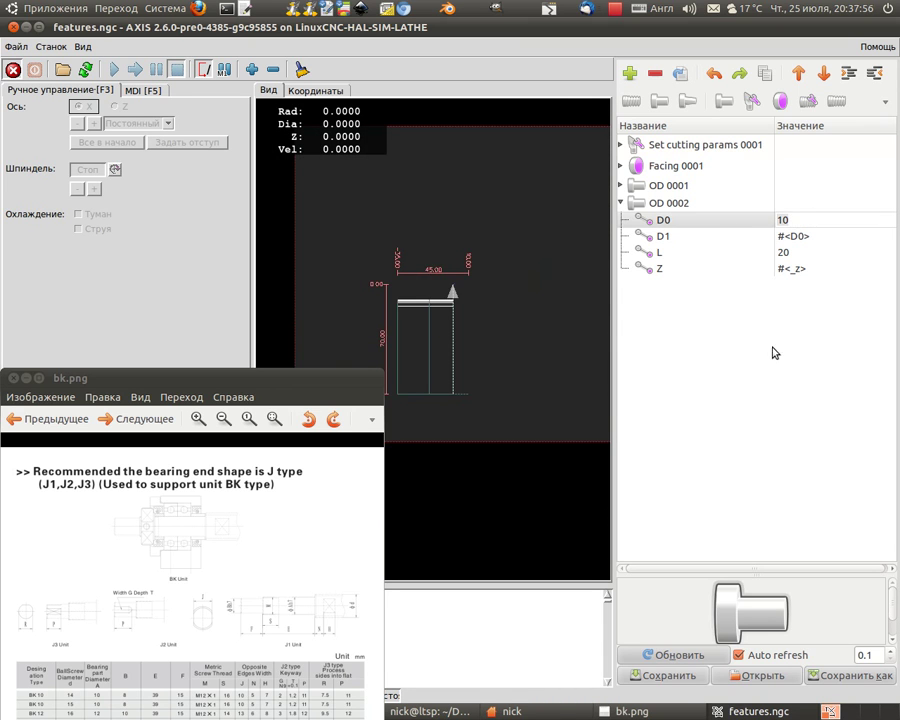
text(12)
key(Return)
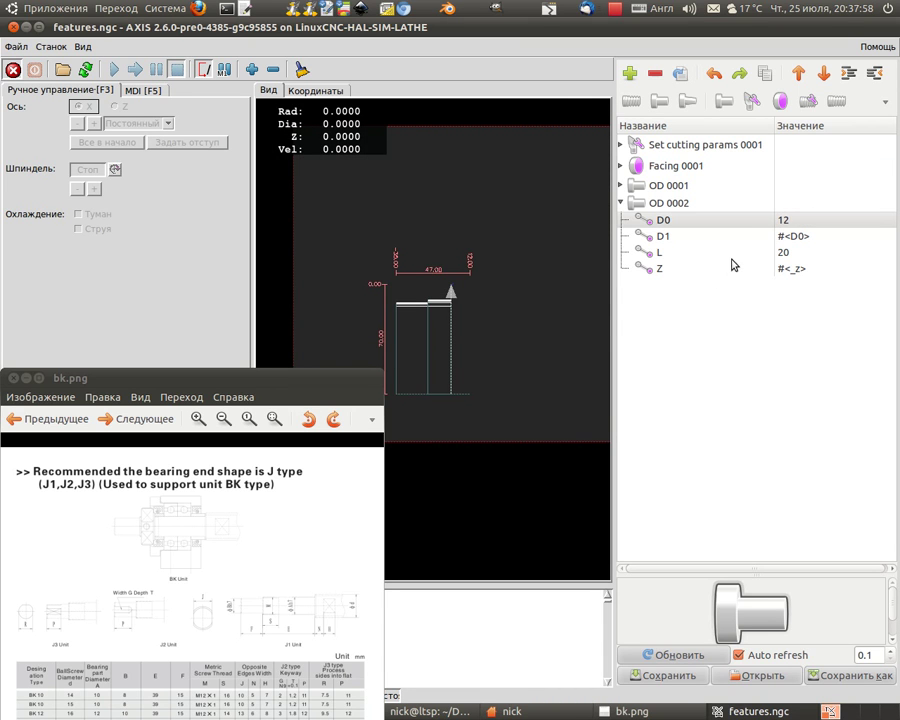
Set the length L of the second OD turning feature to 39.
click(800, 254)
text(3)
key(Return)
text(9)
key(Return)
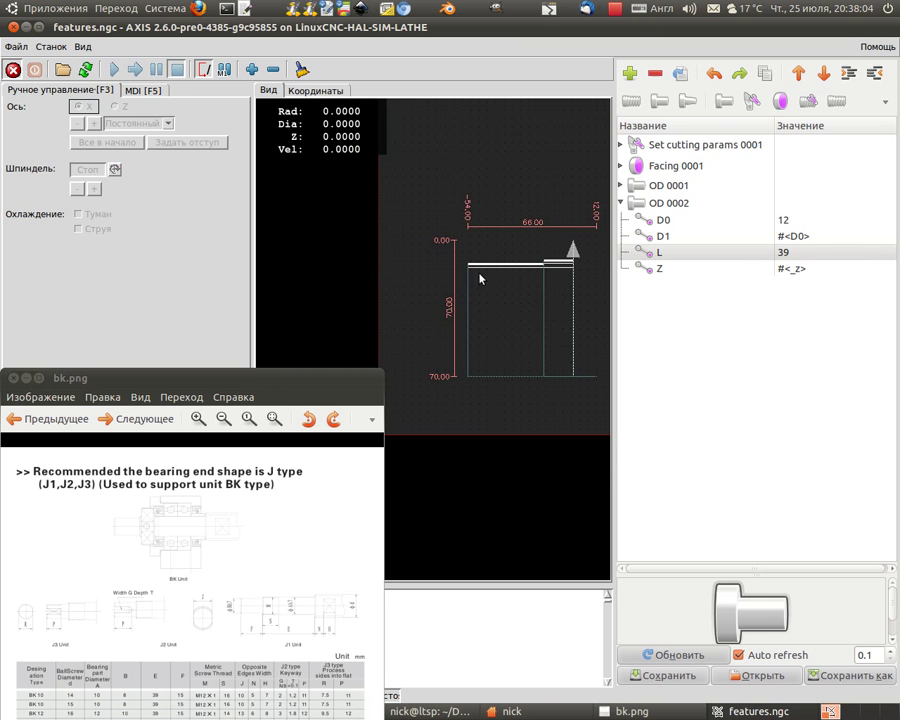
drag(478, 283, 463, 292)
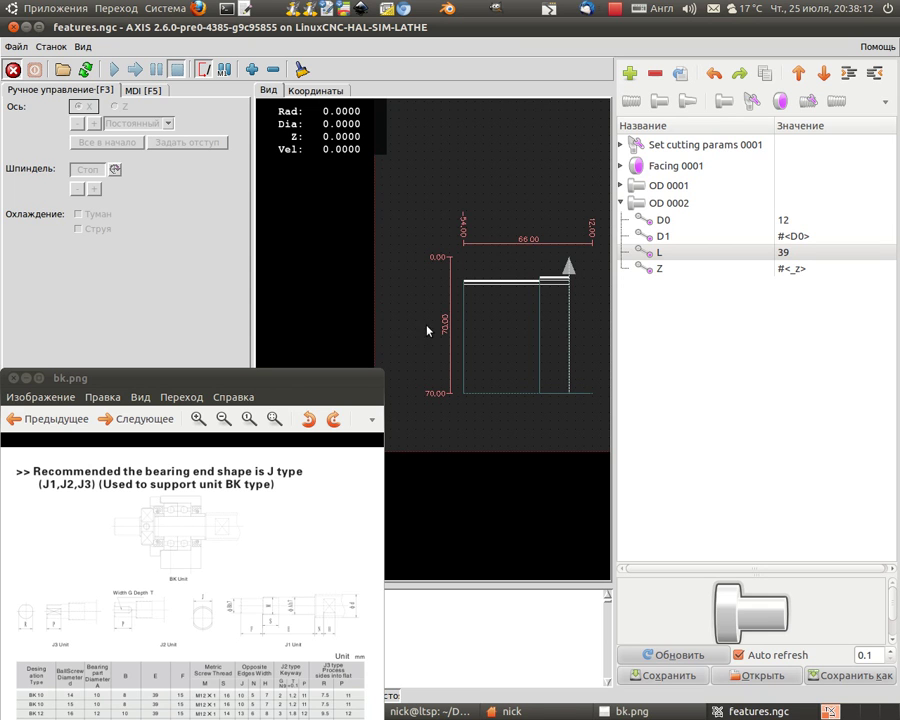
Add a second facing feature after the second OD turning and expand its parameters.
click(779, 100)
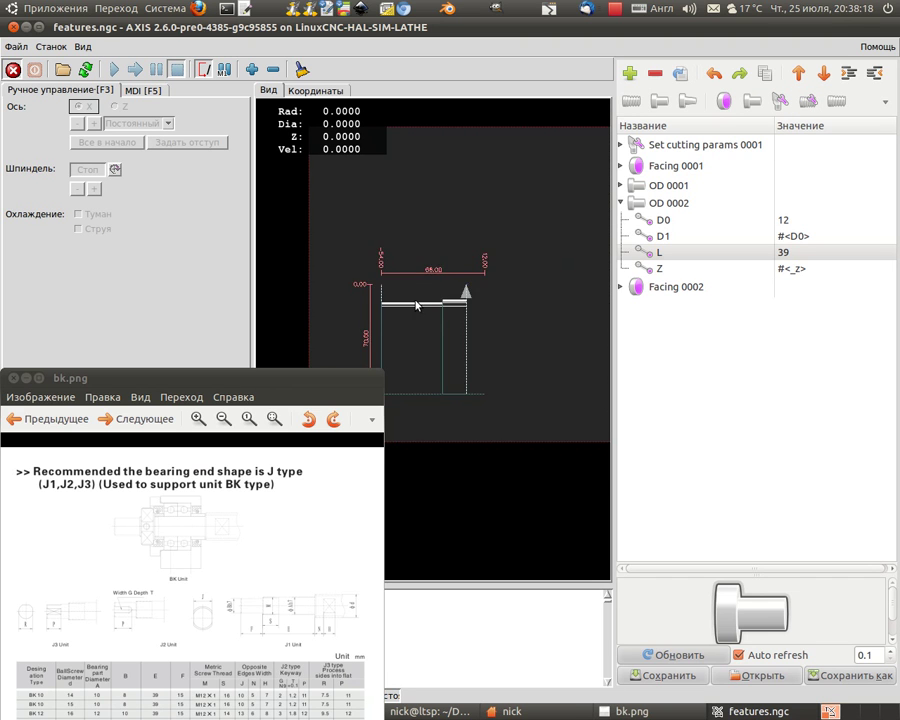
scroll(541, 279, up, 3)
click(621, 287)
click(706, 305)
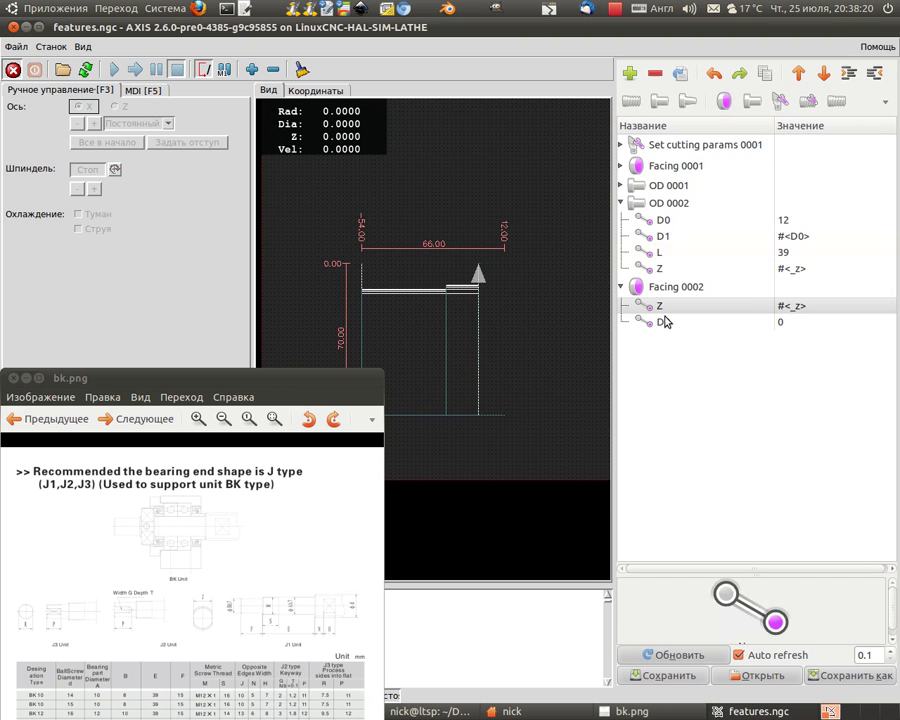
Set D0 of the second facing feature to 11 and check its cut in the toolpath preview.
click(812, 323)
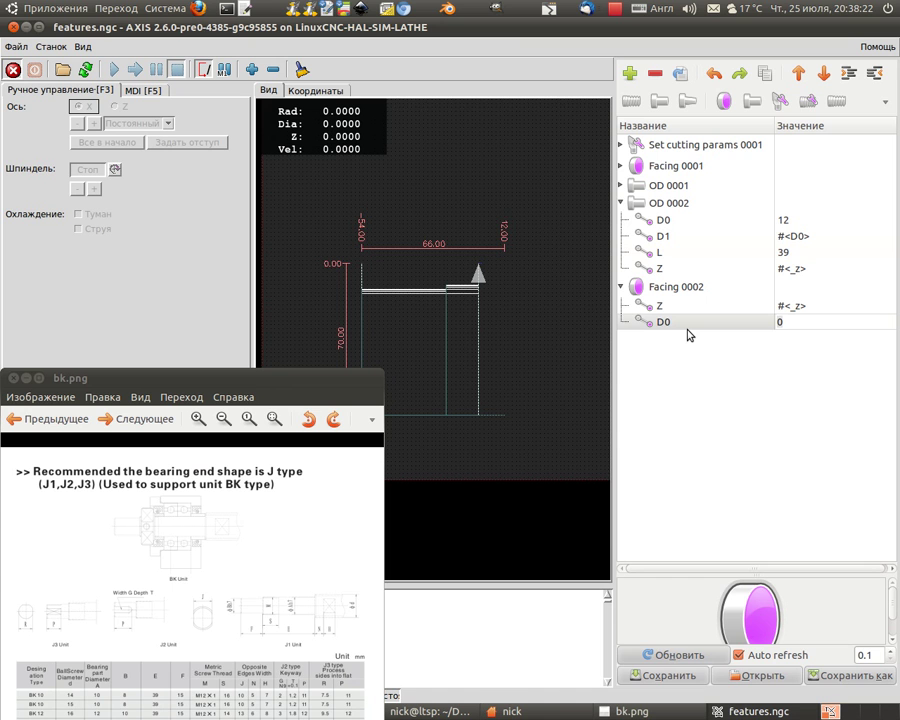
text(11)
scroll(450, 340, up, 5)
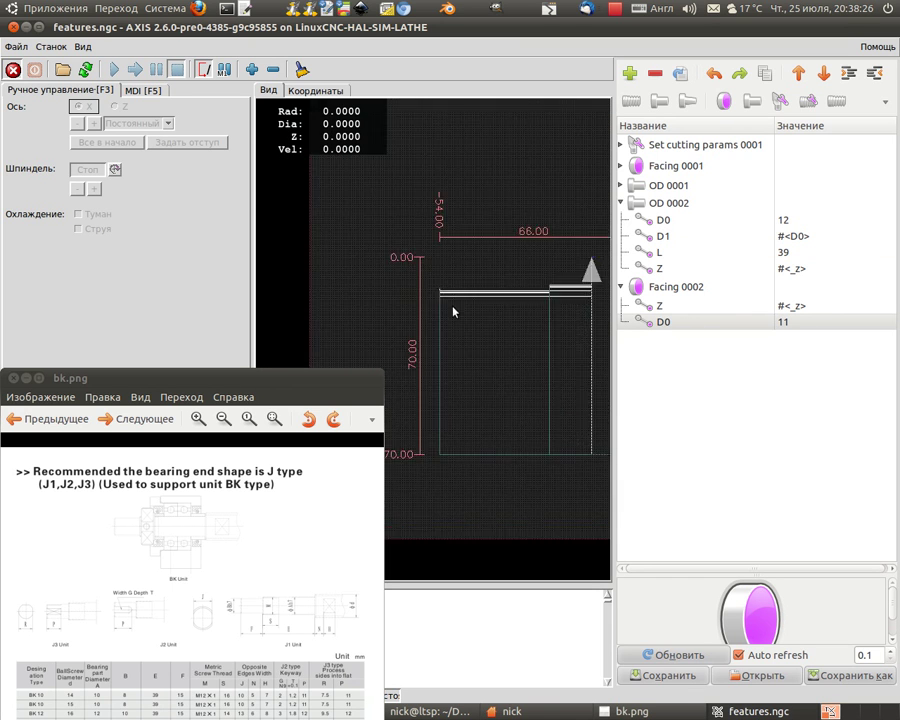
scroll(448, 292, up, 2)
scroll(461, 293, up, 1)
drag(460, 288, 437, 268)
drag(500, 355, 444, 332)
scroll(451, 327, down, 2)
scroll(451, 332, down, 1)
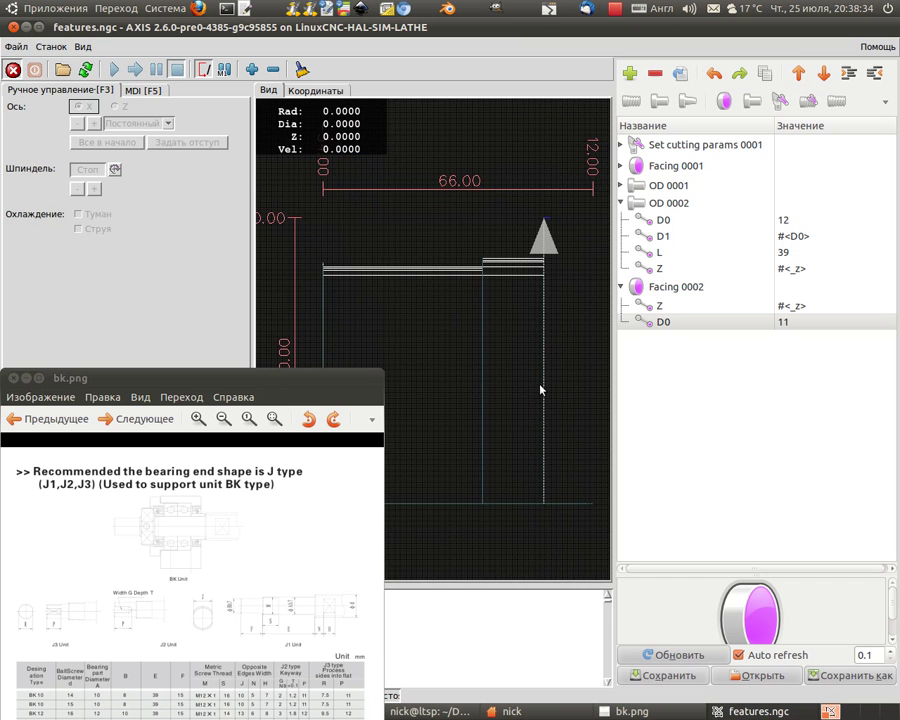
Collapse the second facing and second OD features, add a lathe thread feature after them and expand its parameters.
click(621, 287)
click(621, 203)
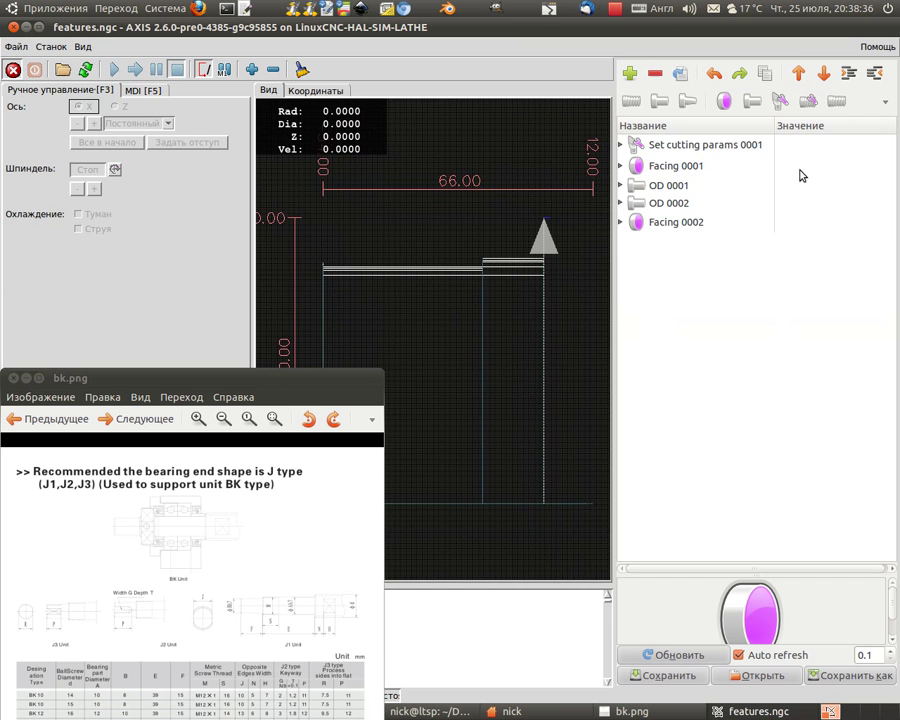
click(836, 100)
scroll(440, 298, up, 2)
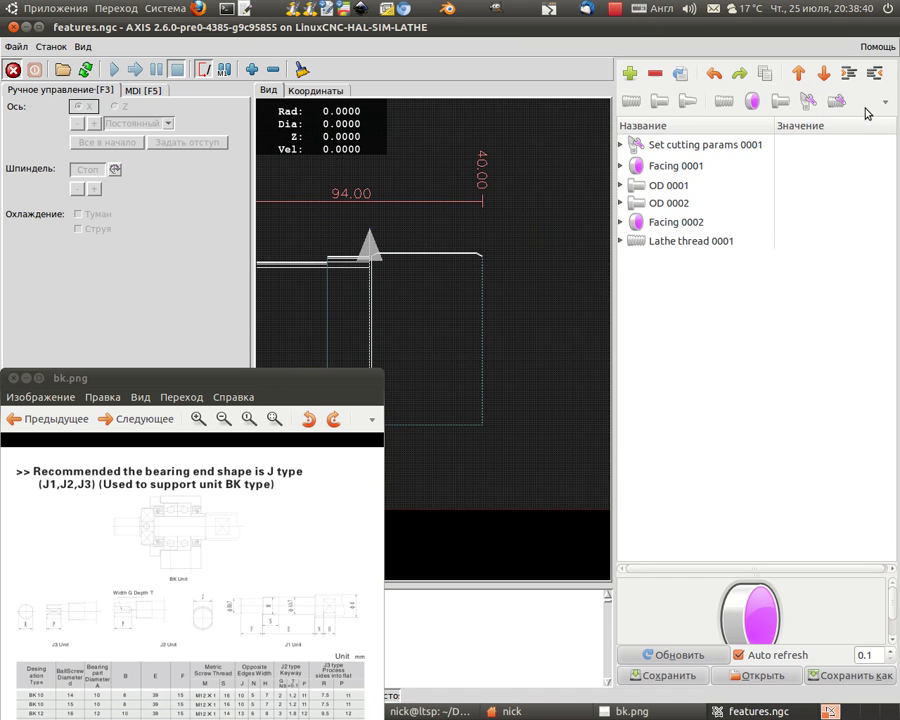
click(619, 241)
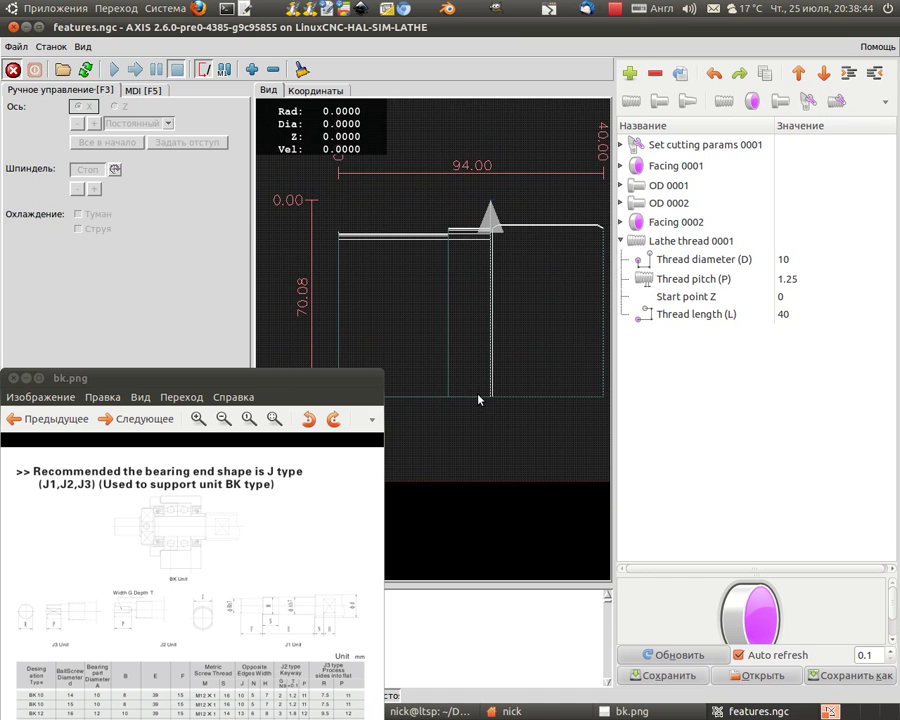
Set the thread diameter (D) of the lathe thread to 12.
click(837, 266)
click(837, 267)
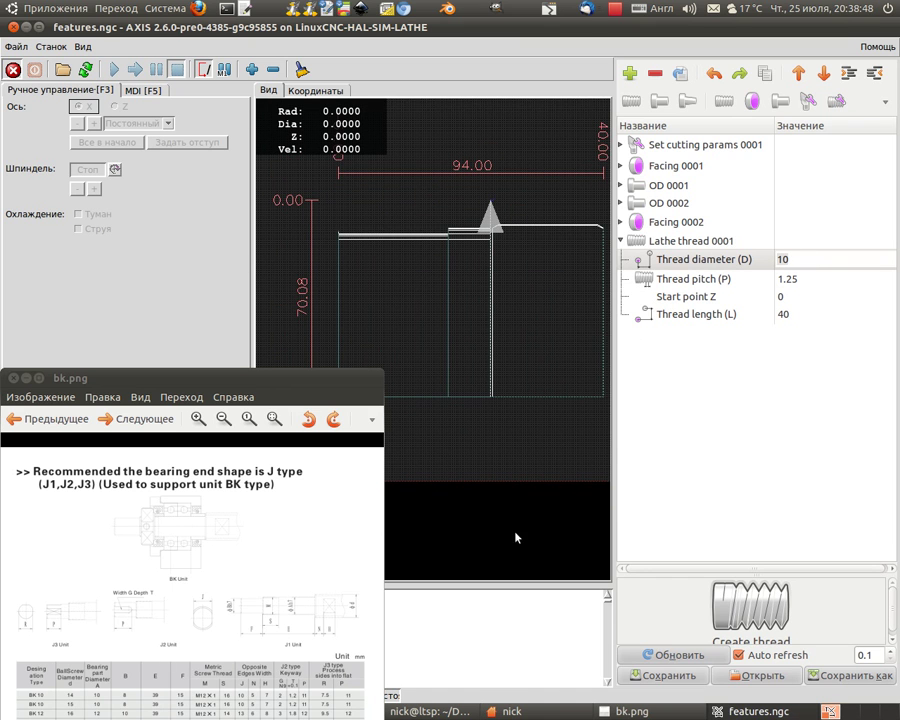
click(789, 273)
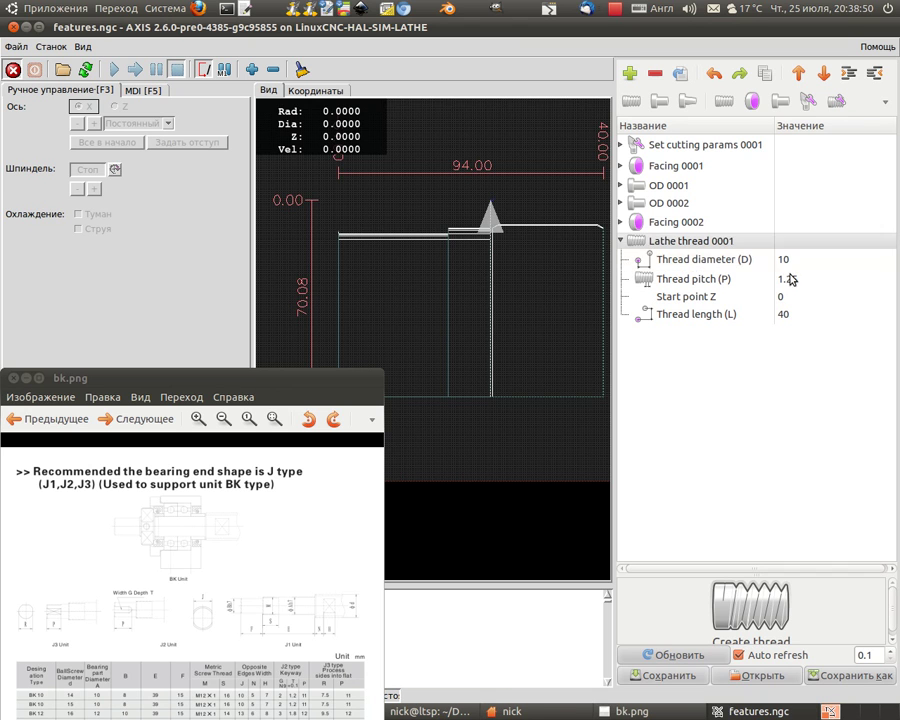
click(795, 260)
click(790, 260)
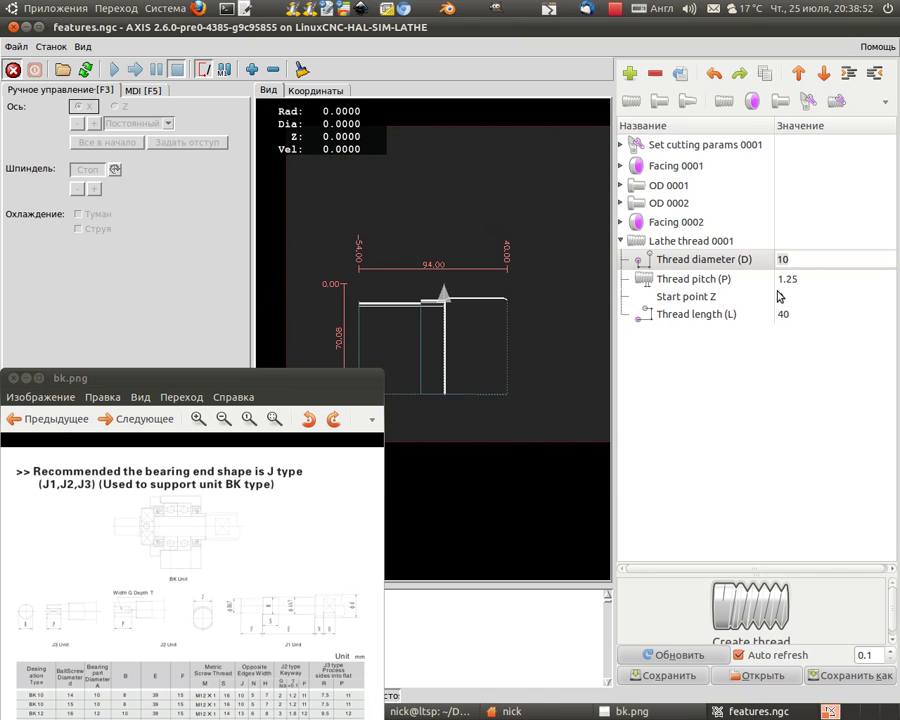
text(12)
key(Return)
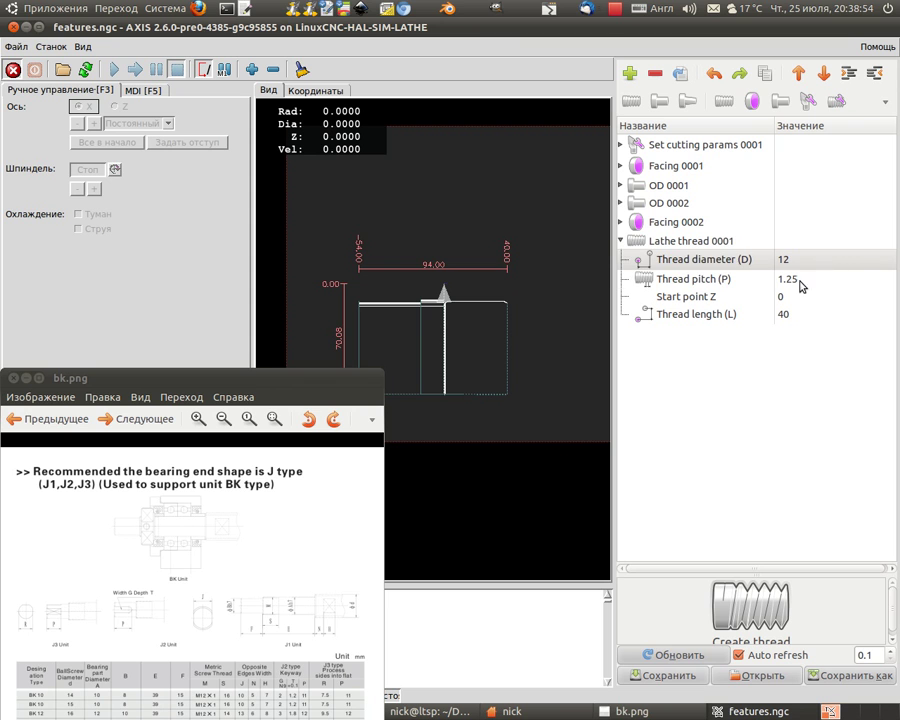
Set the thread pitch (P) of the lathe thread to 1.
click(802, 281)
click(802, 281)
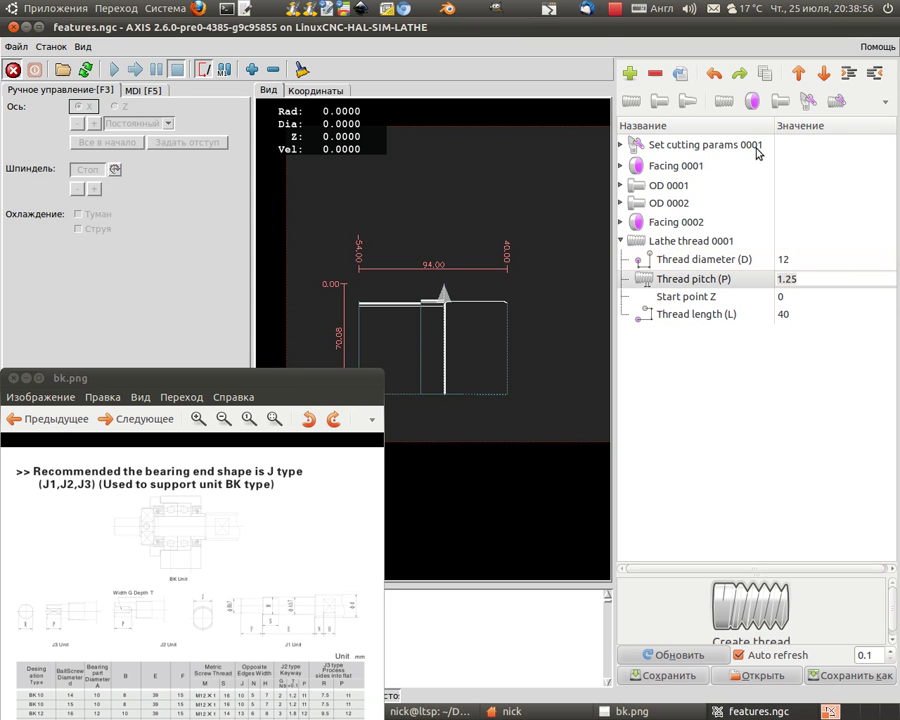
text(1)
key(Return)
scroll(476, 334, up, 4)
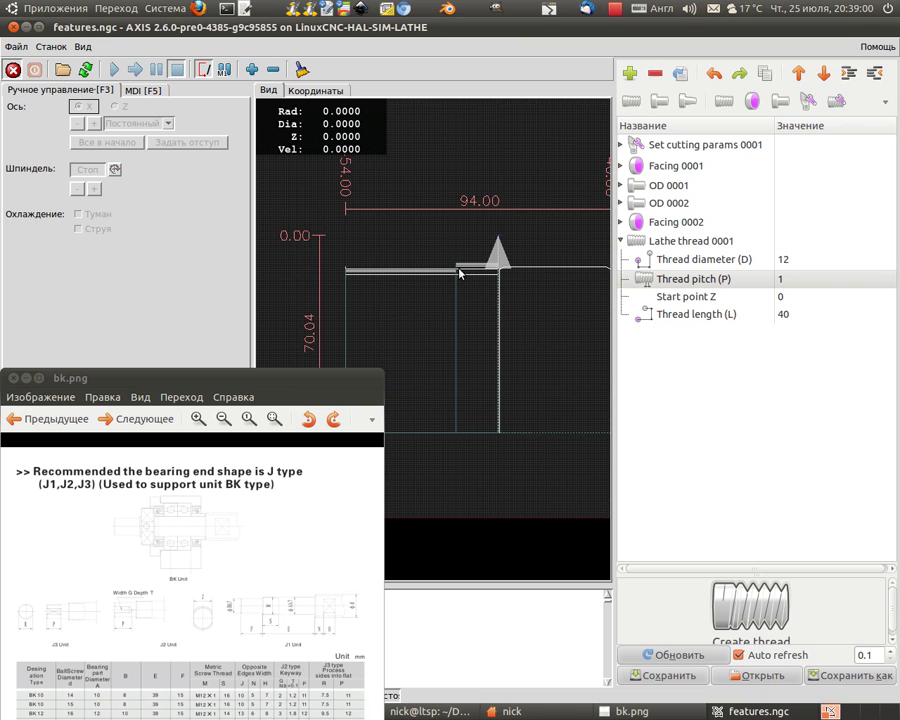
Set the lathe thread's start point Z to -15 and its thread length (L) to -14.
click(789, 297)
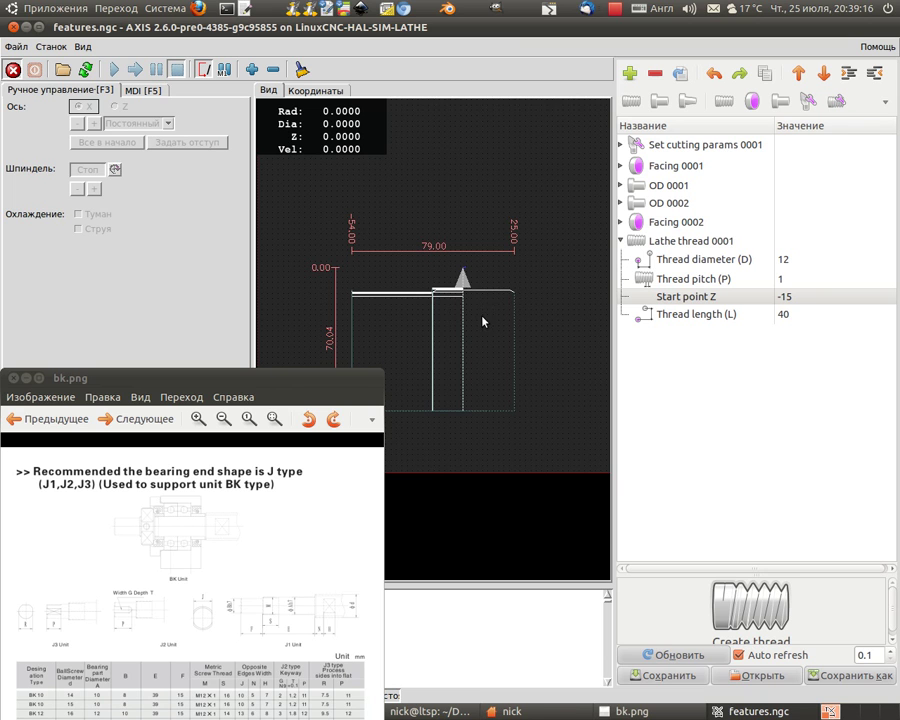
click(836, 313)
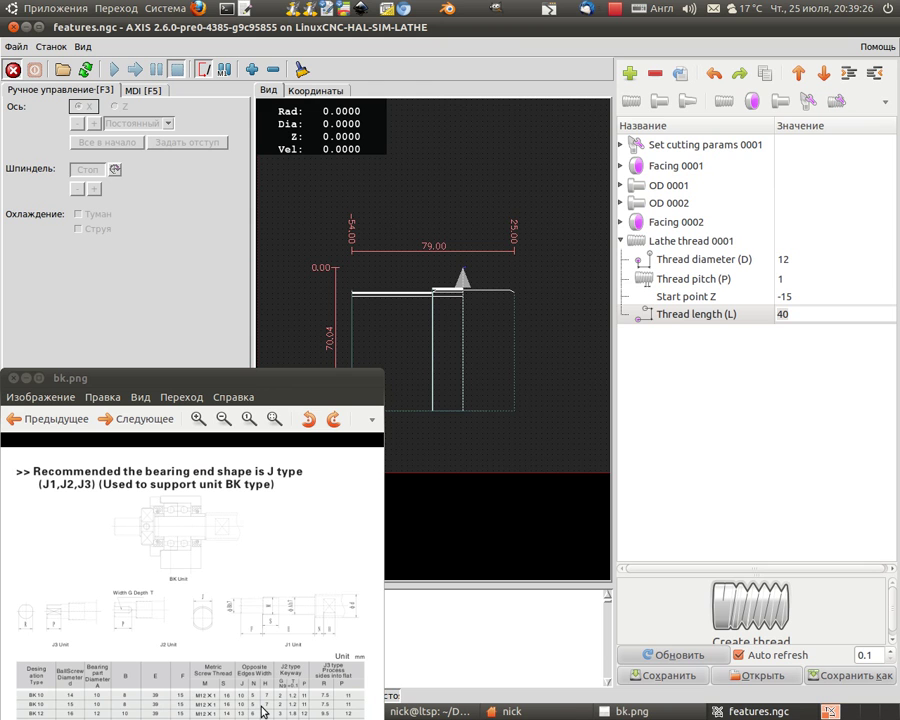
drag(814, 317, 686, 321)
text(-1)
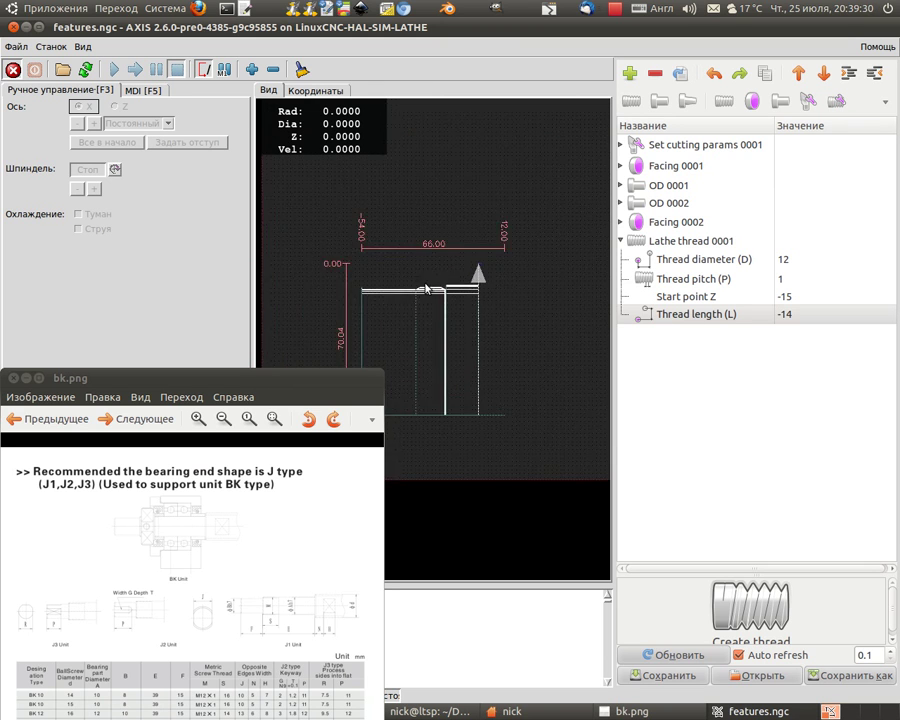
scroll(480, 275, up, 3)
scroll(455, 360, up, 3)
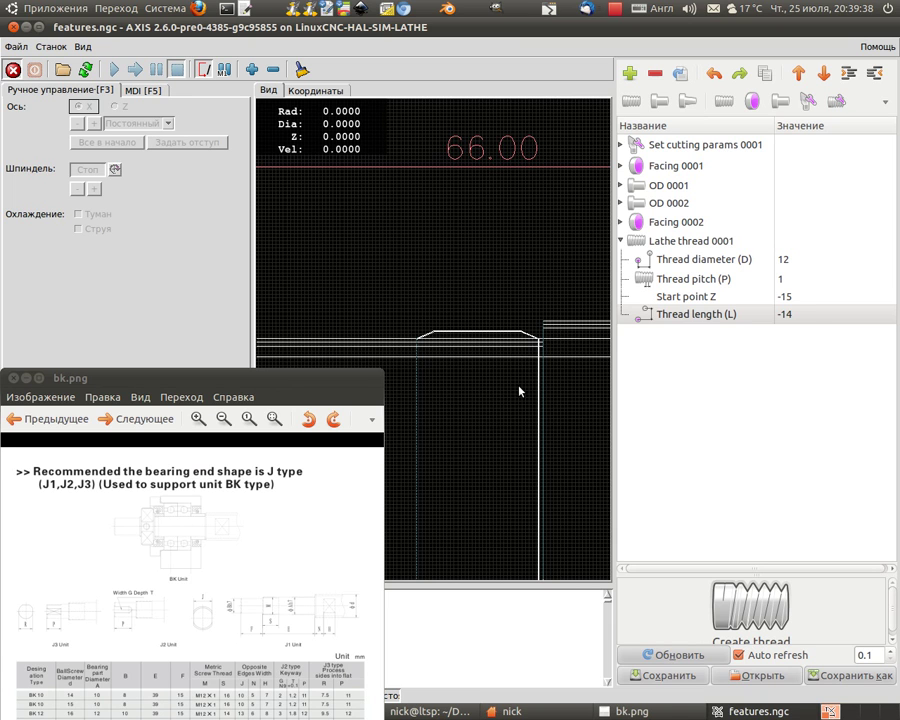
Add a Threading params feature from the Threading category and move it above the lathe thread.
click(630, 73)
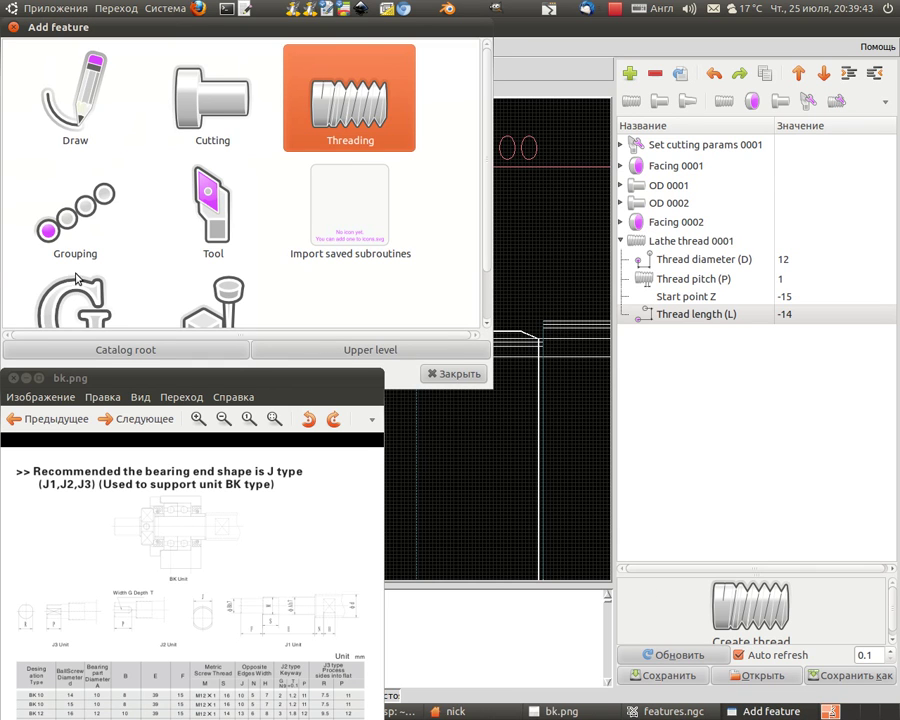
double_click(356, 114)
click(66, 195)
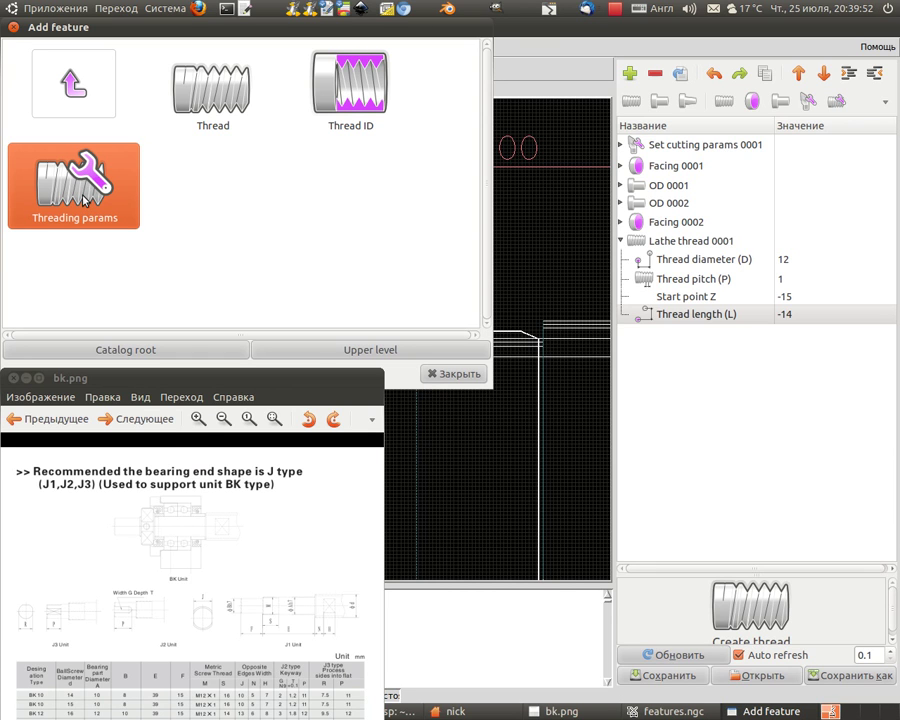
double_click(65, 155)
click(680, 333)
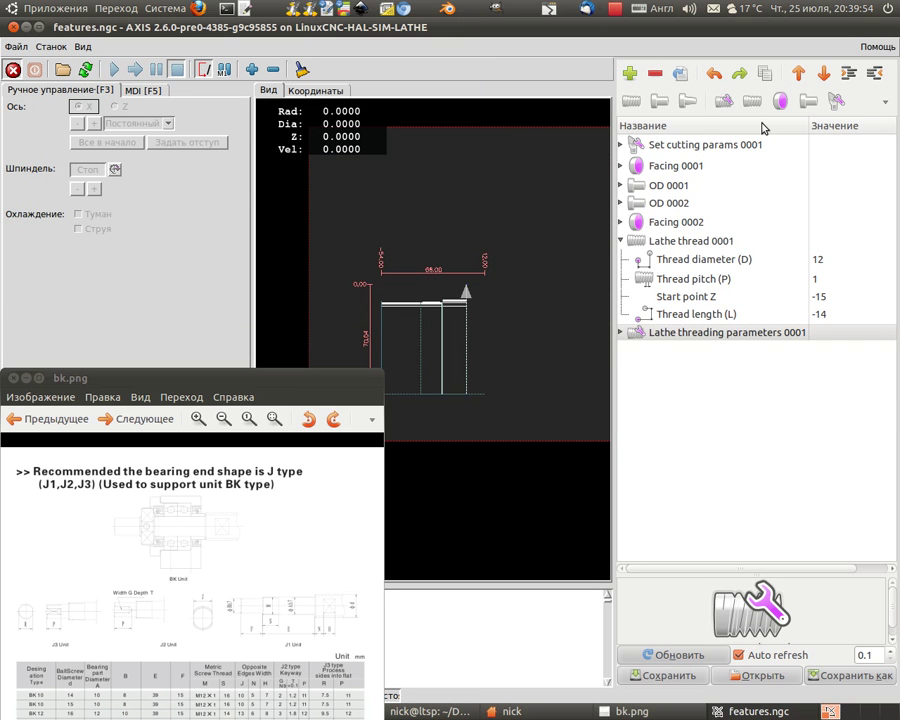
click(798, 73)
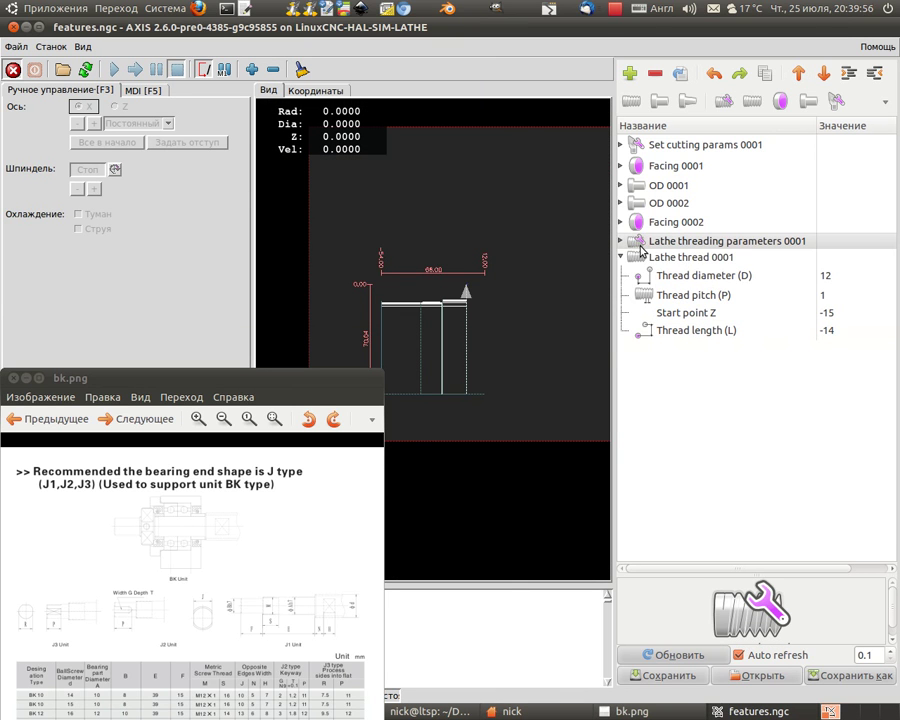
Expand the lathe threading parameters and set Tapper (L) to 2 for an exit taper only.
click(620, 241)
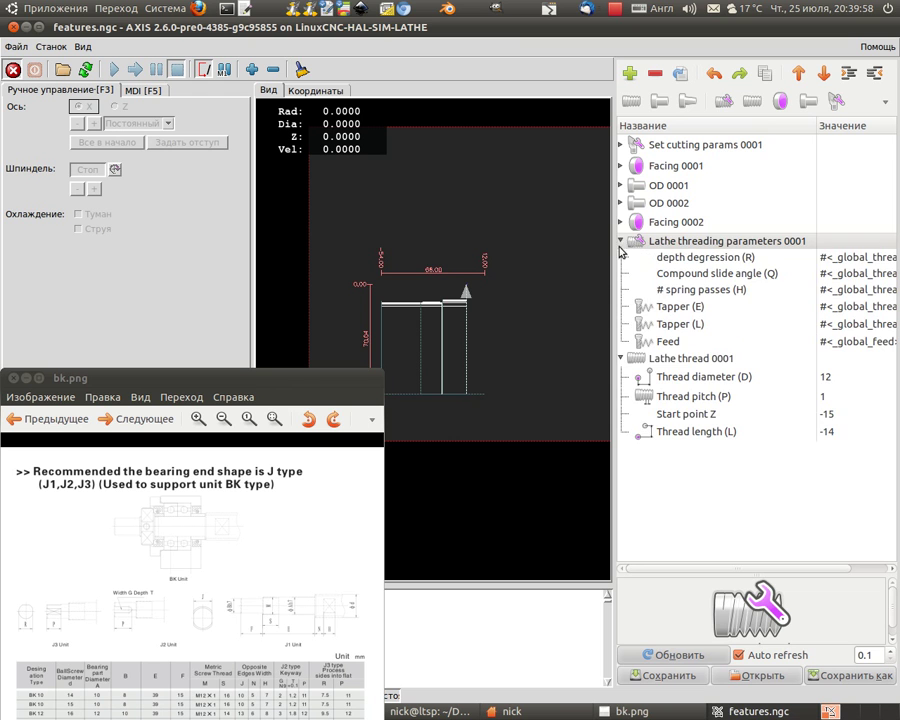
click(711, 262)
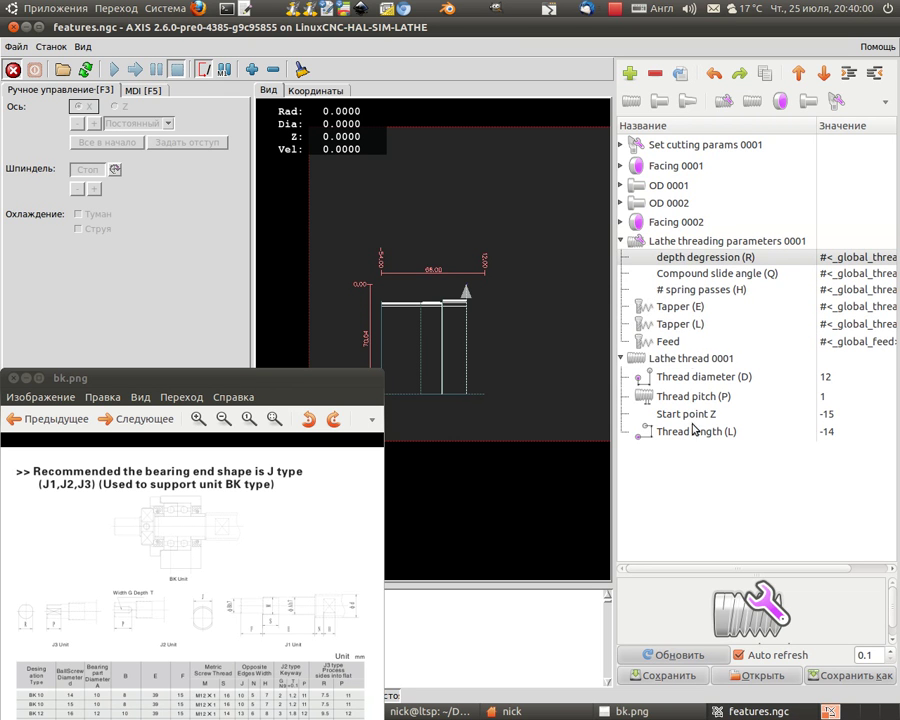
scroll(440, 285, up, 5)
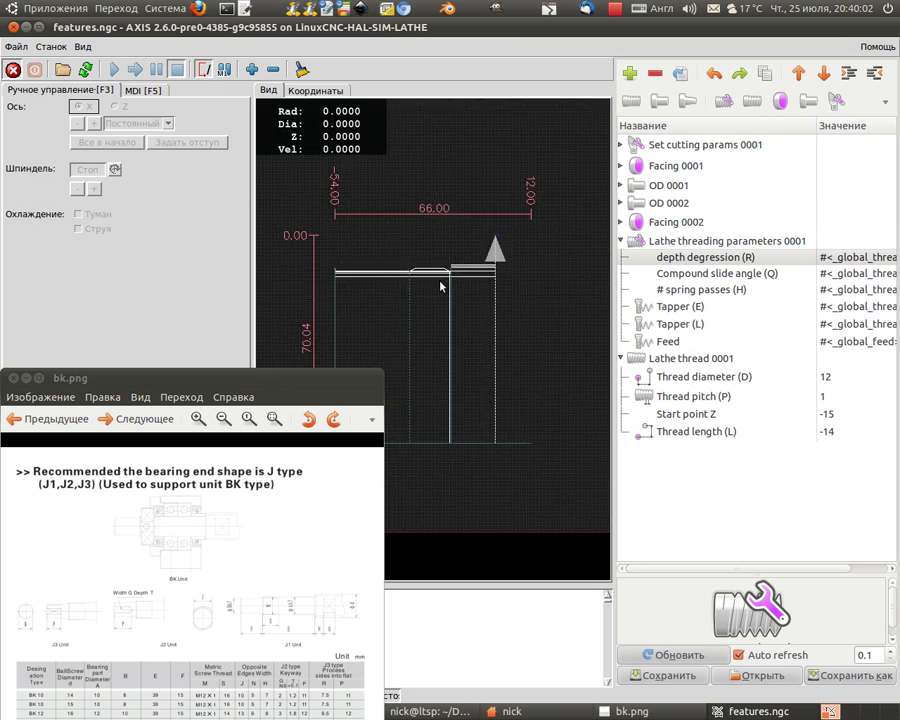
scroll(453, 263, up, 1)
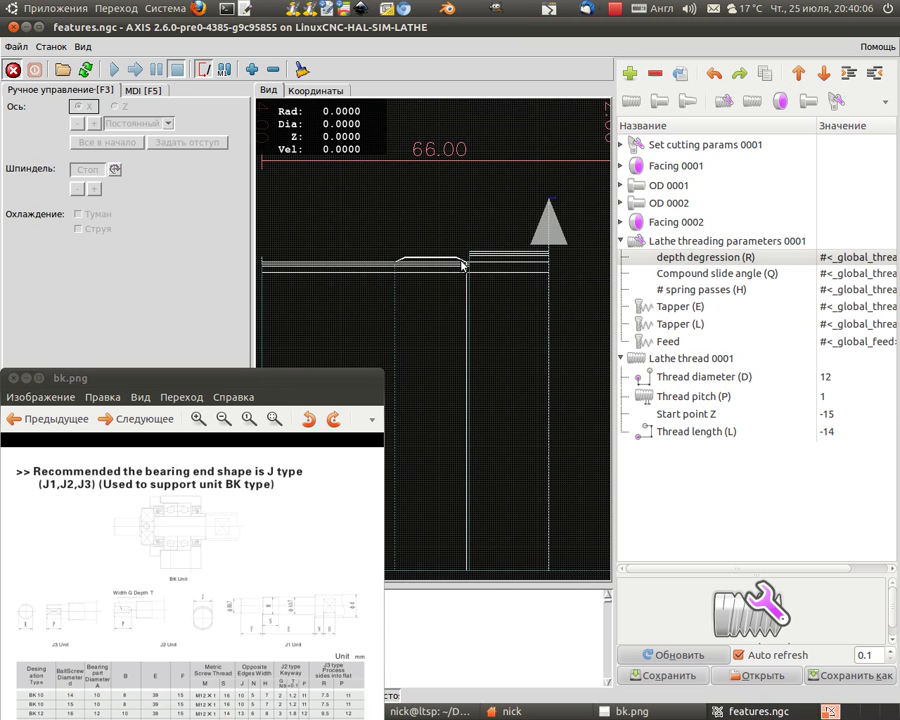
click(842, 324)
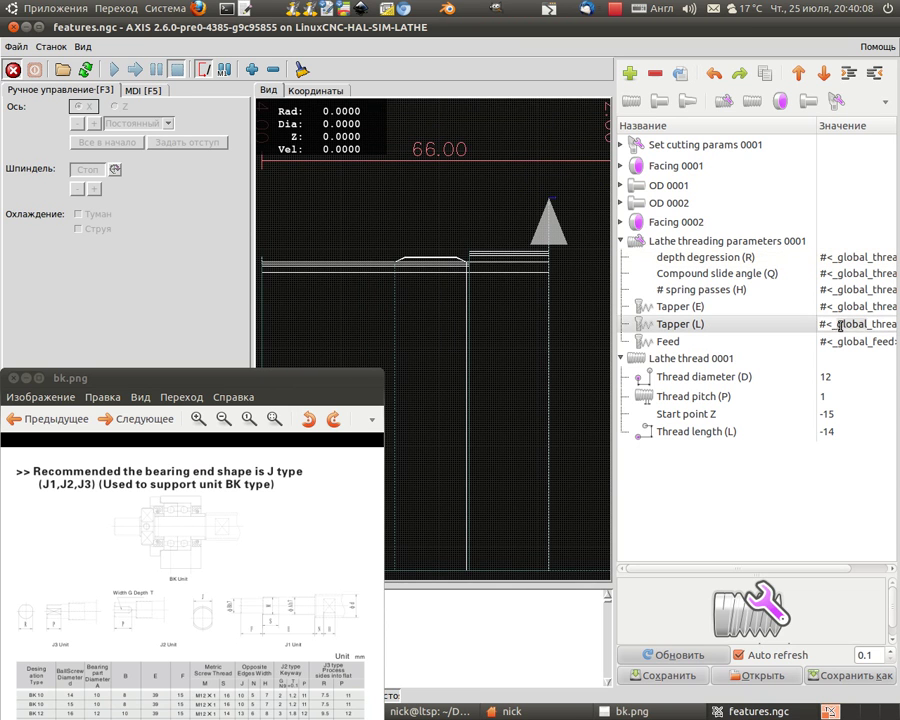
mouse_move(705, 327)
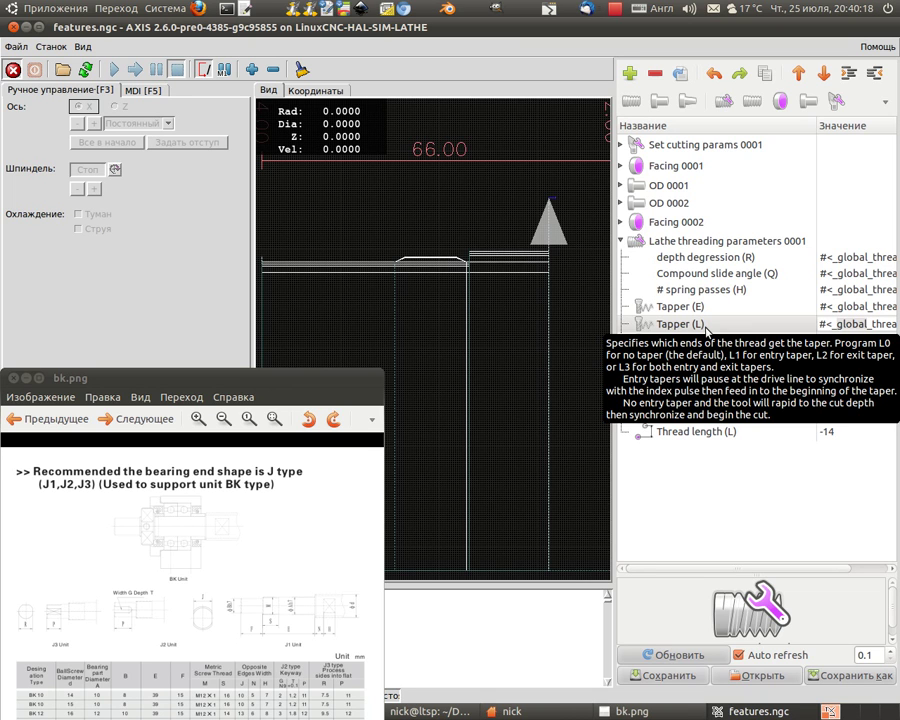
click(889, 318)
text(2)
key(Return)
scroll(436, 250, up, 6)
scroll(440, 251, up, 5)
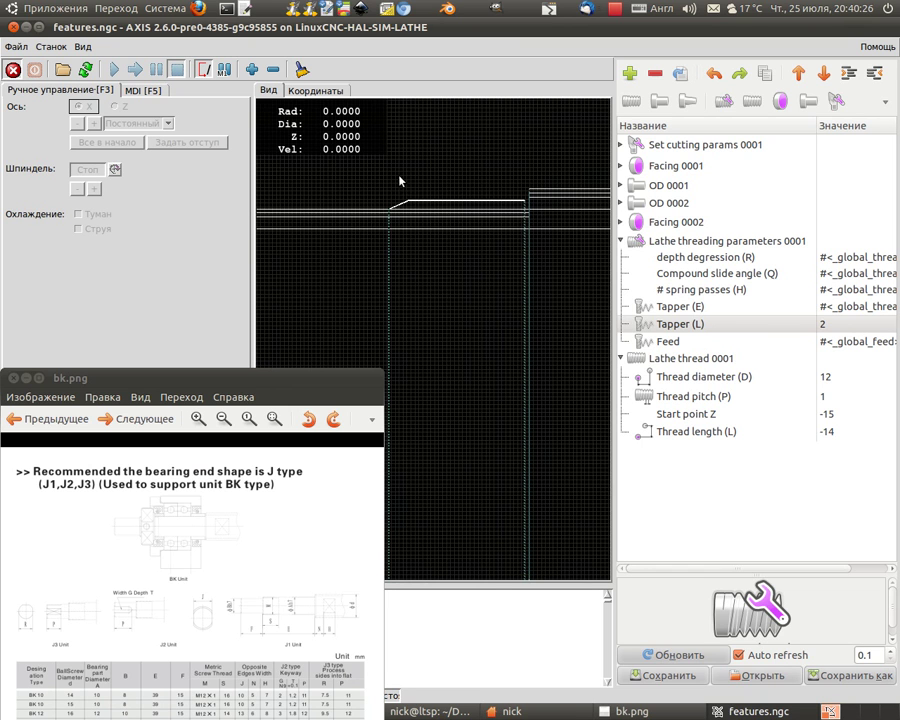
Set the lathe thread's start point Z to -10 so that it begins further from the shoulder.
drag(438, 290, 376, 349)
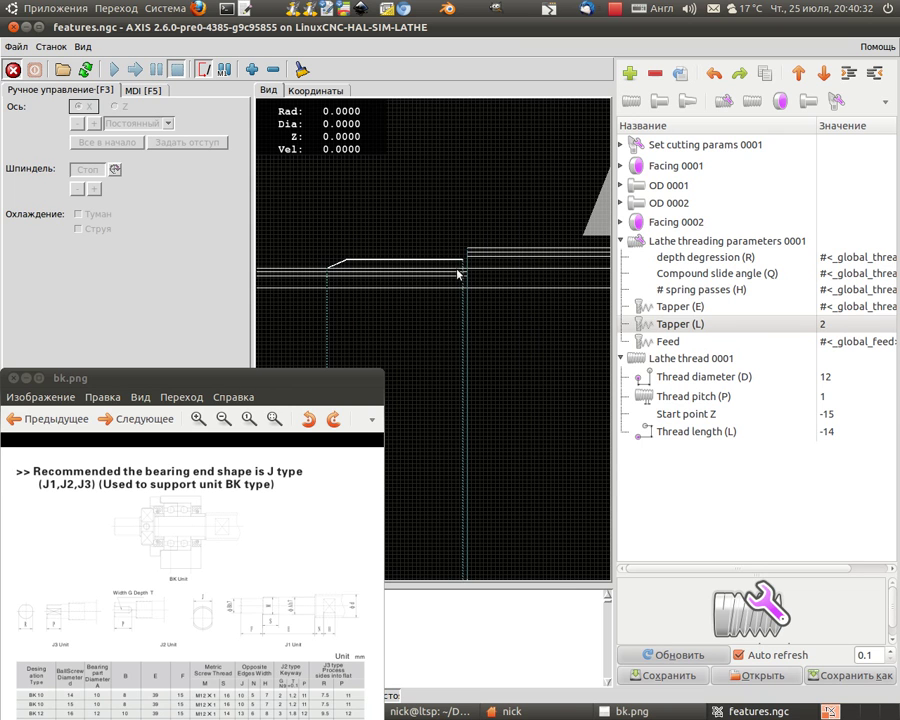
click(844, 414)
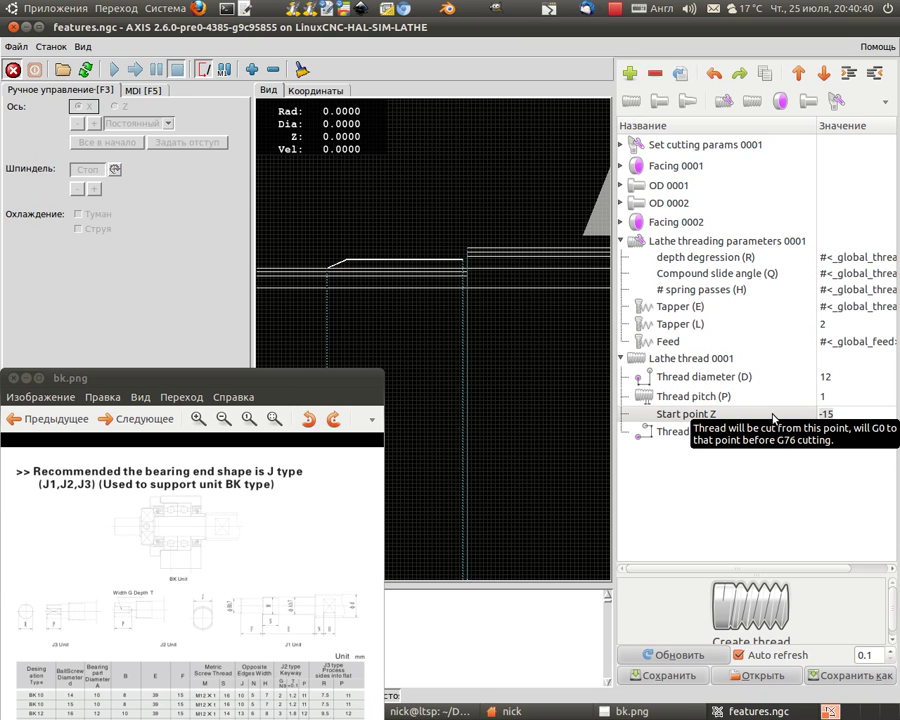
text(-1)
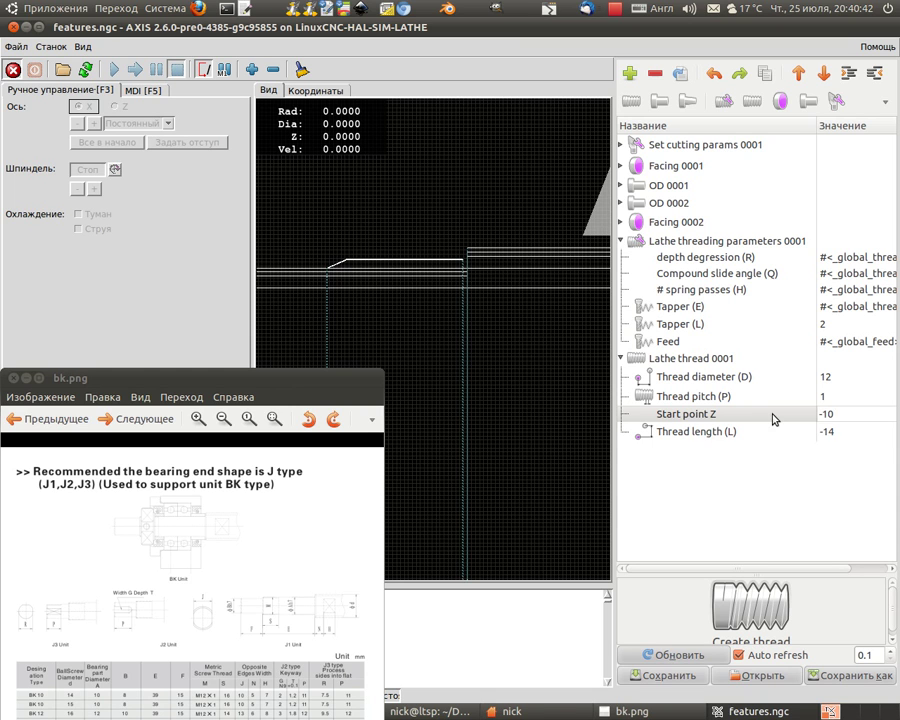
text(0)
key(Return)
Set the lathe thread's thread length (L) to -19 and check the resulting toolpath in the preview.
click(818, 432)
click(835, 432)
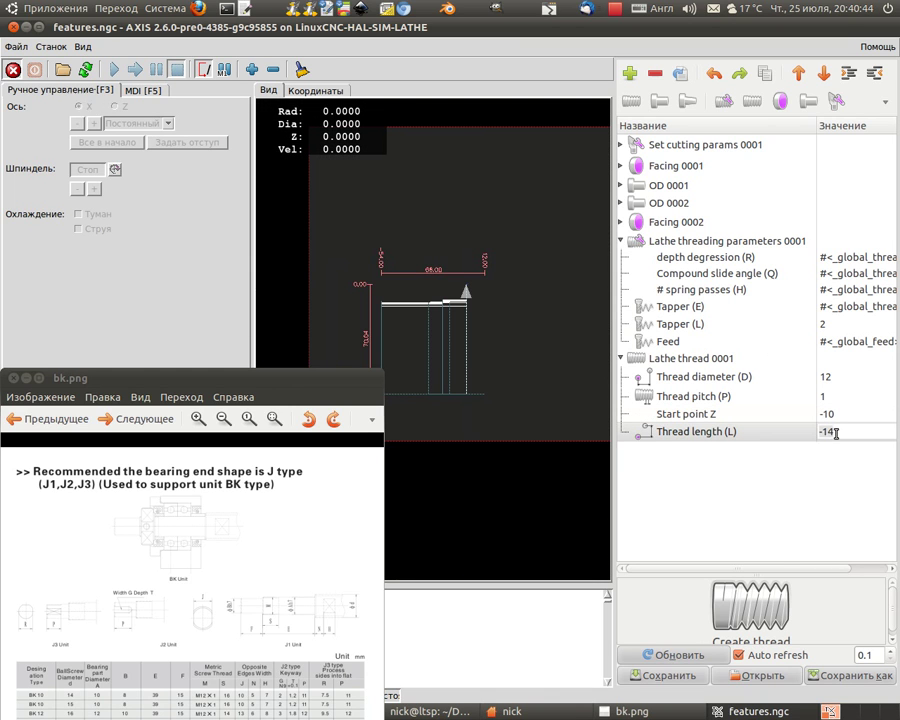
drag(838, 432, 820, 432)
click(820, 432)
text(9)
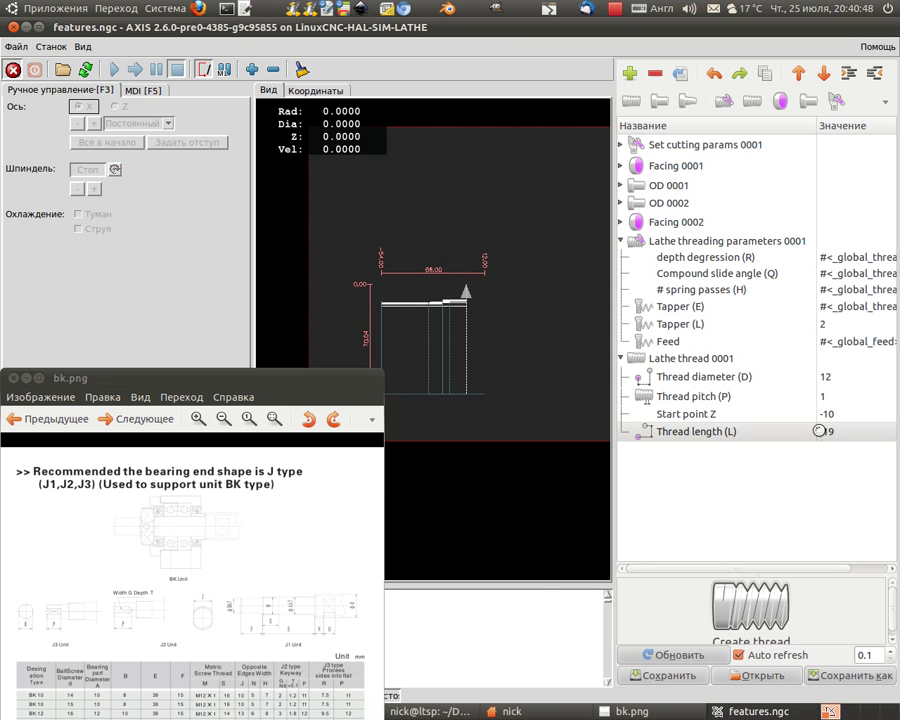
key(Return)
scroll(470, 280, up, 4)
drag(434, 240, 462, 280)
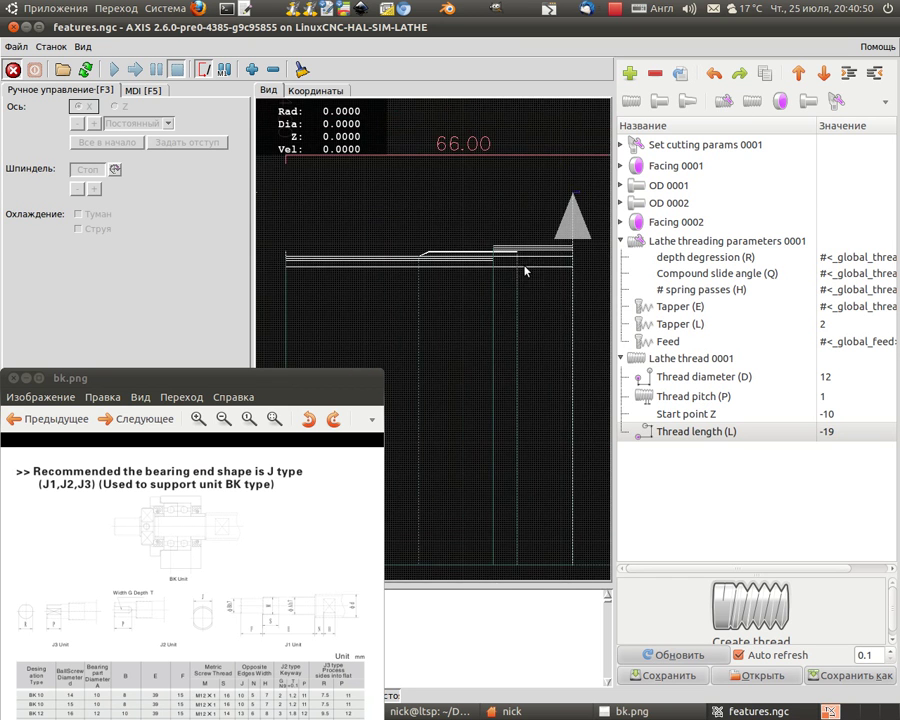
drag(423, 334, 485, 321)
scroll(440, 315, down, 4)
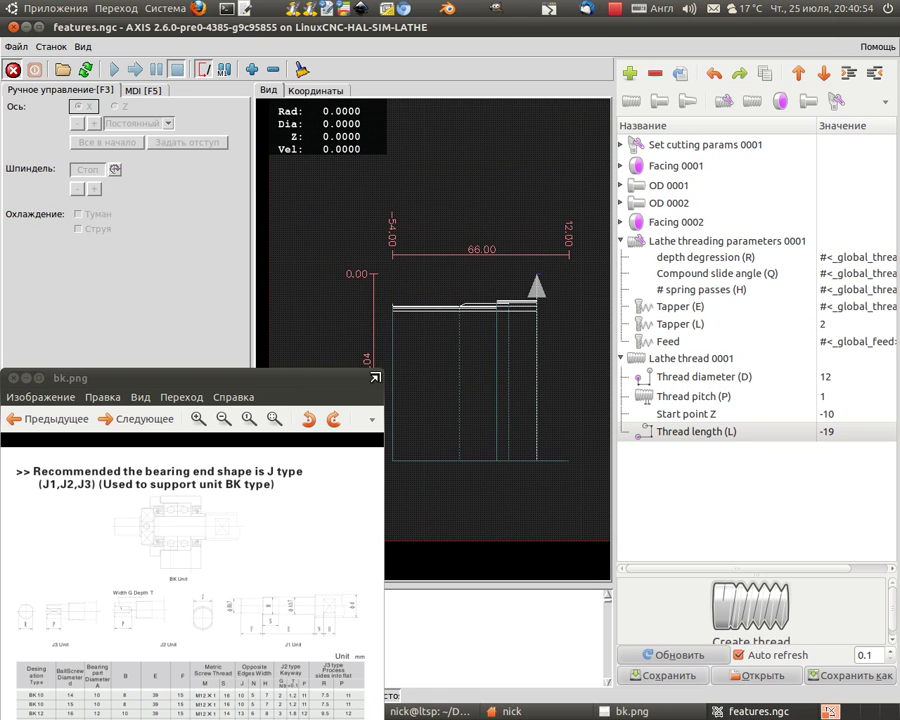
Collapse the threading features and save the feature list as an XML file named 1605 in the subroutines folder.
click(619, 358)
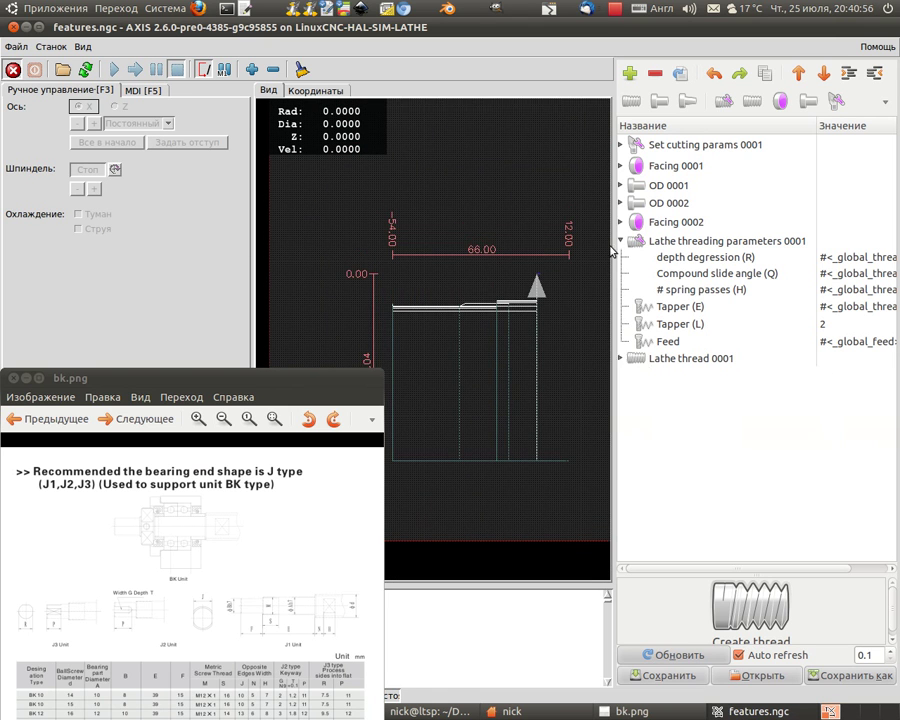
click(621, 241)
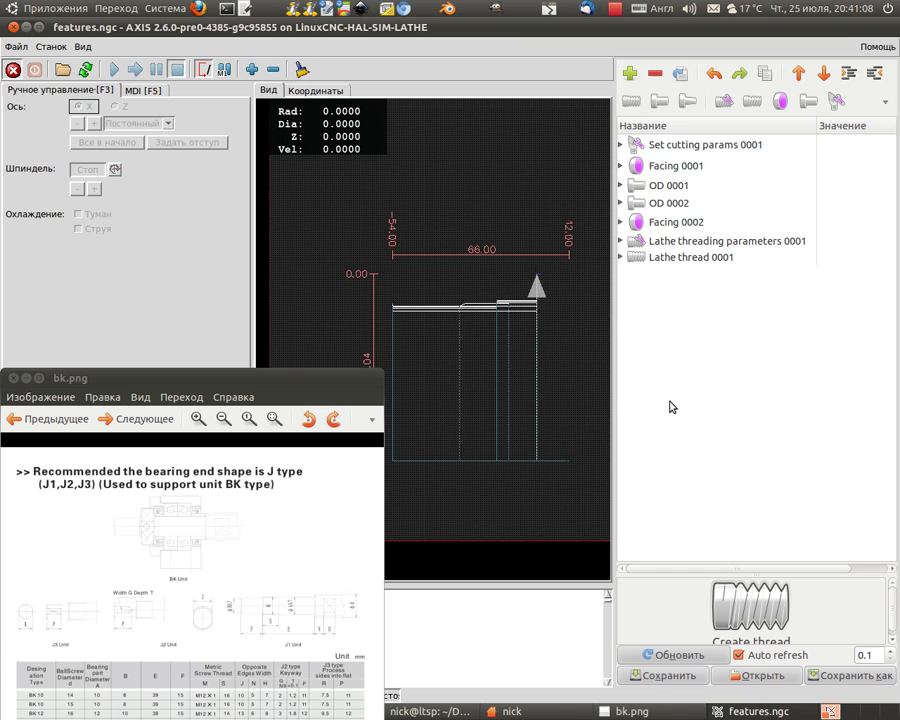
click(648, 678)
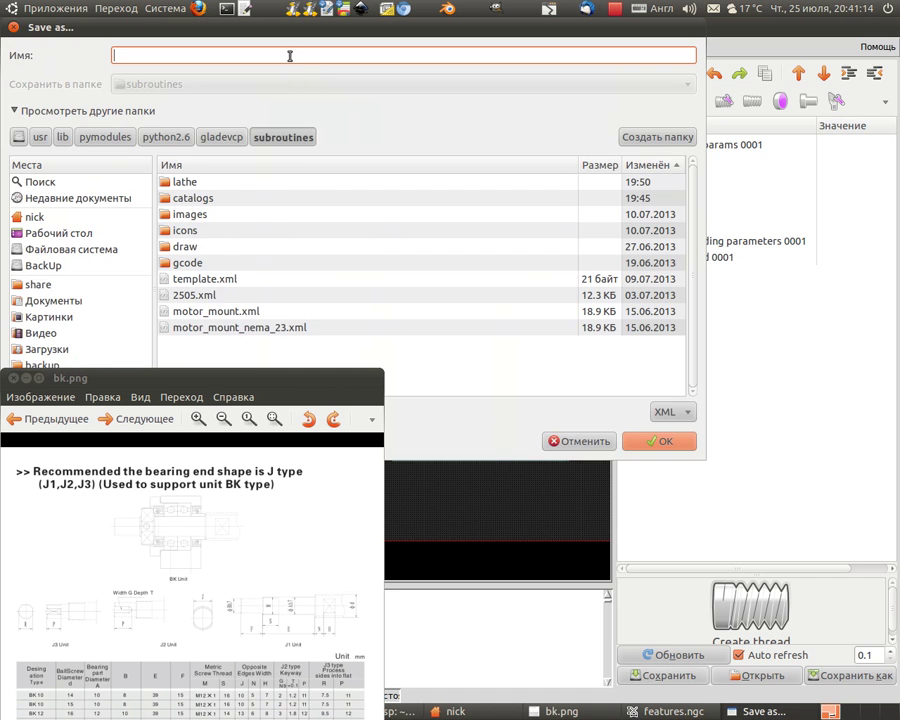
drag(291, 24, 351, 71)
drag(232, 373, 232, 399)
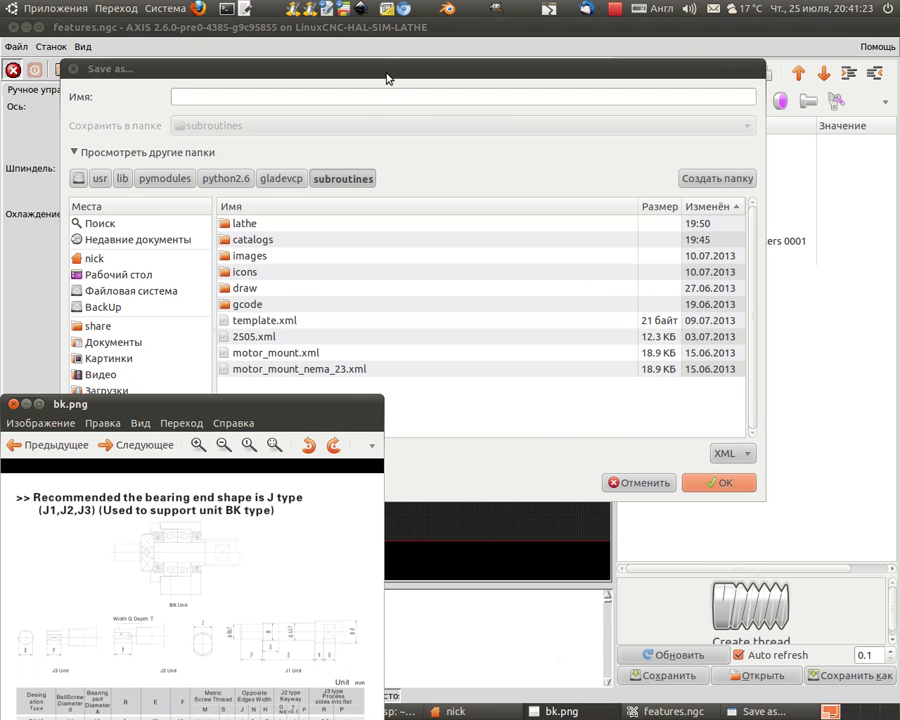
drag(387, 80, 431, 80)
drag(275, 411, 367, 466)
click(105, 460)
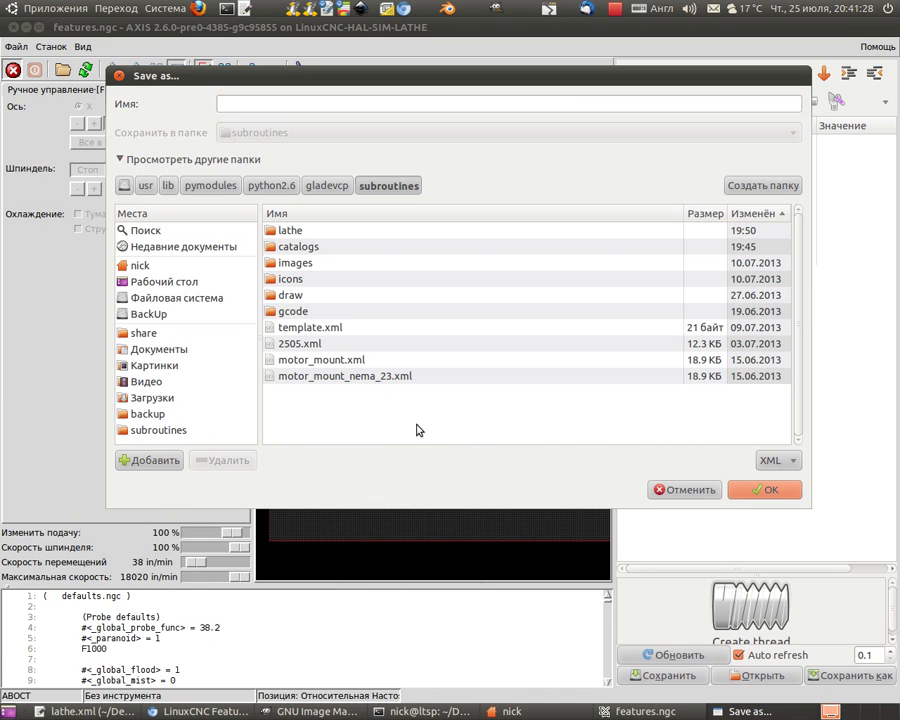
click(280, 106)
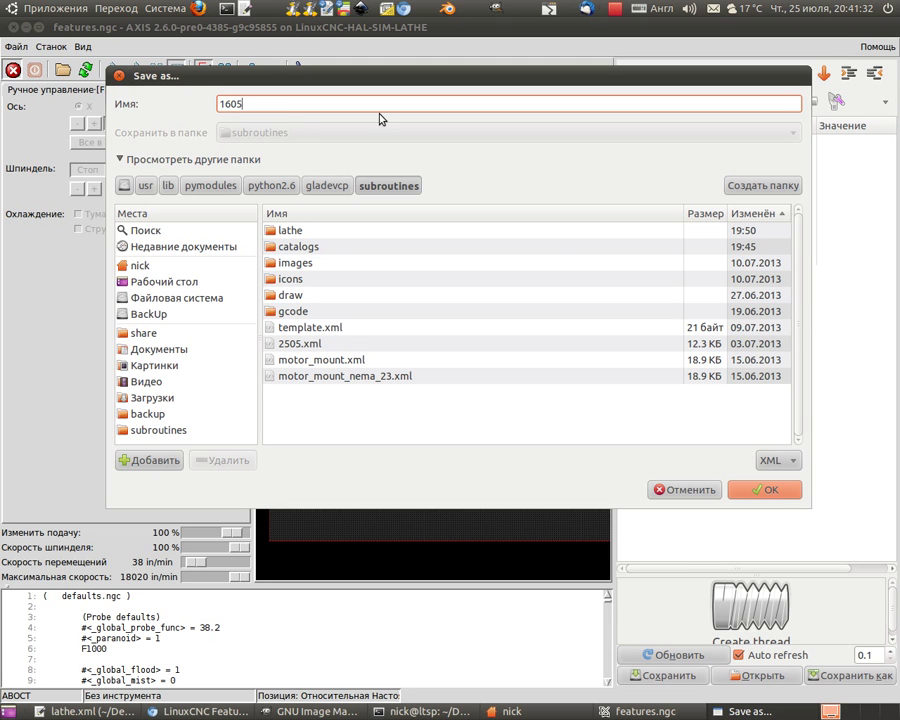
click(745, 491)
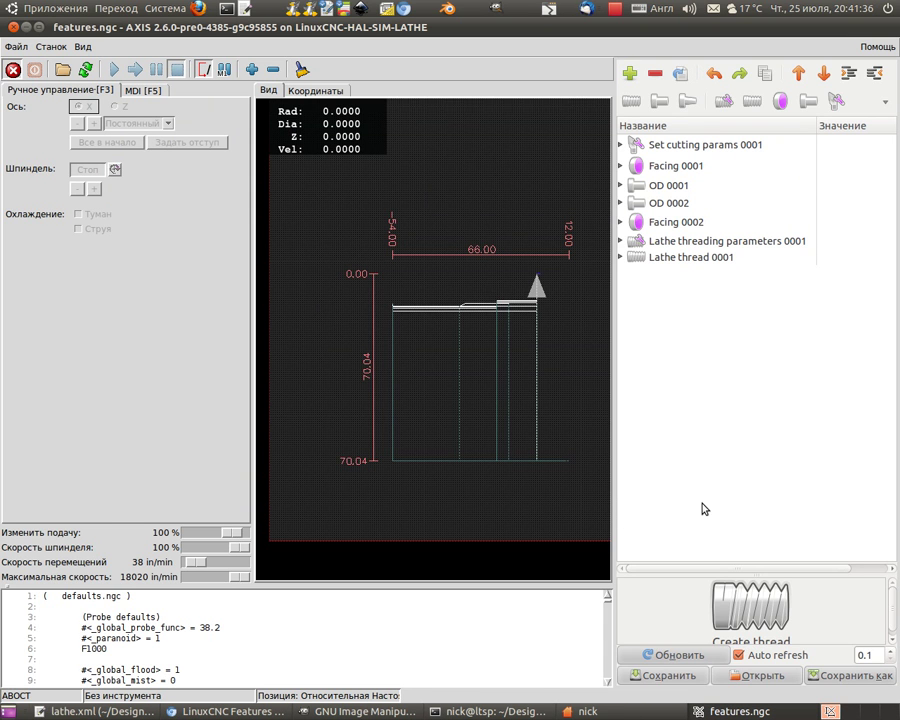
Import 1605.xml from the subroutines folder into the feature list and check the preview.
click(681, 76)
click(284, 385)
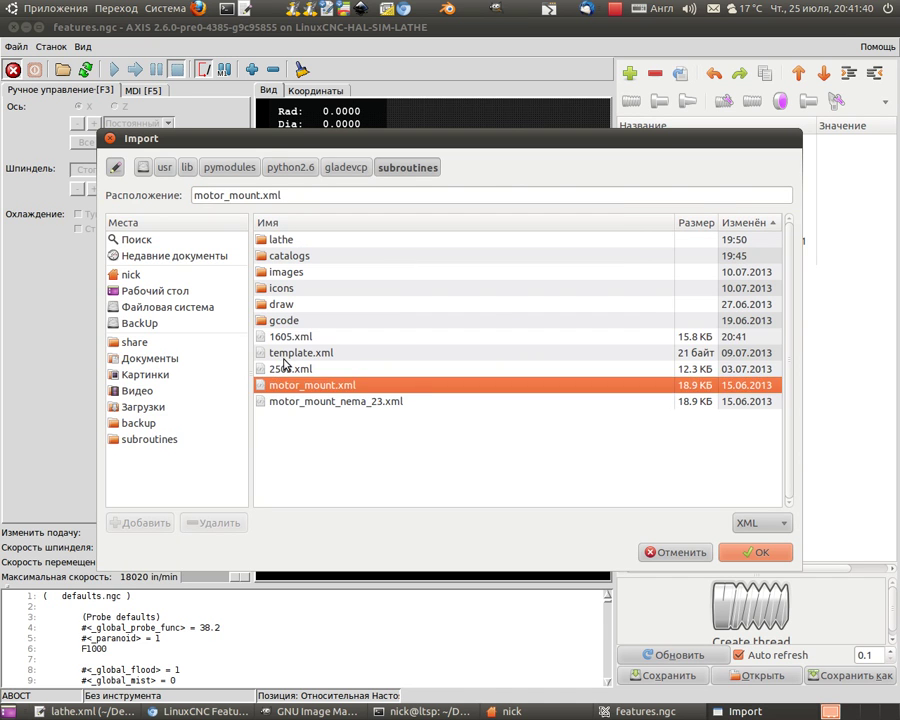
click(289, 337)
key(Return)
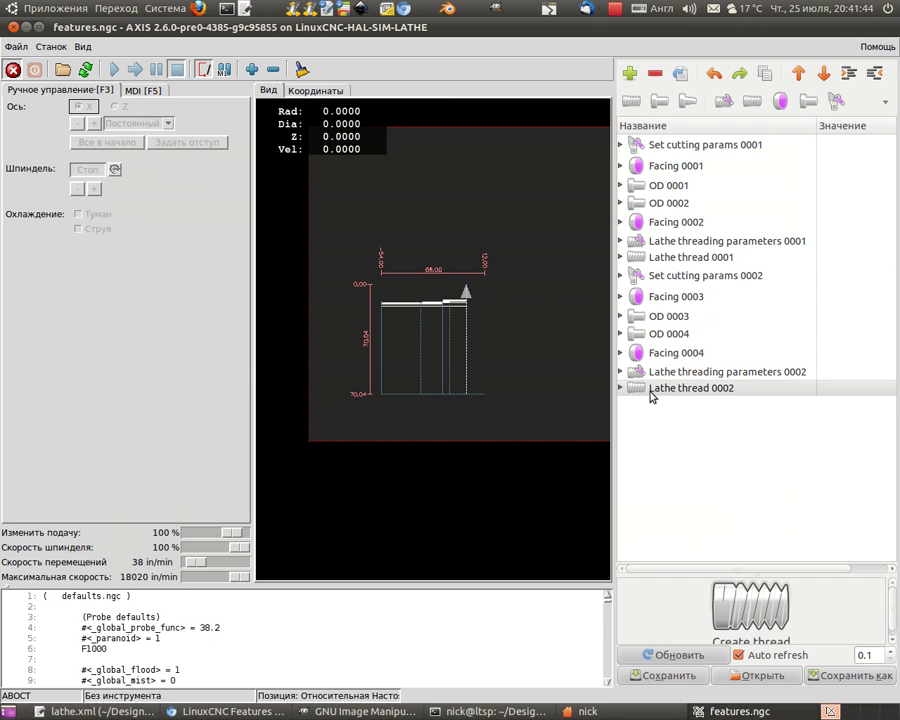
scroll(476, 328, up, 5)
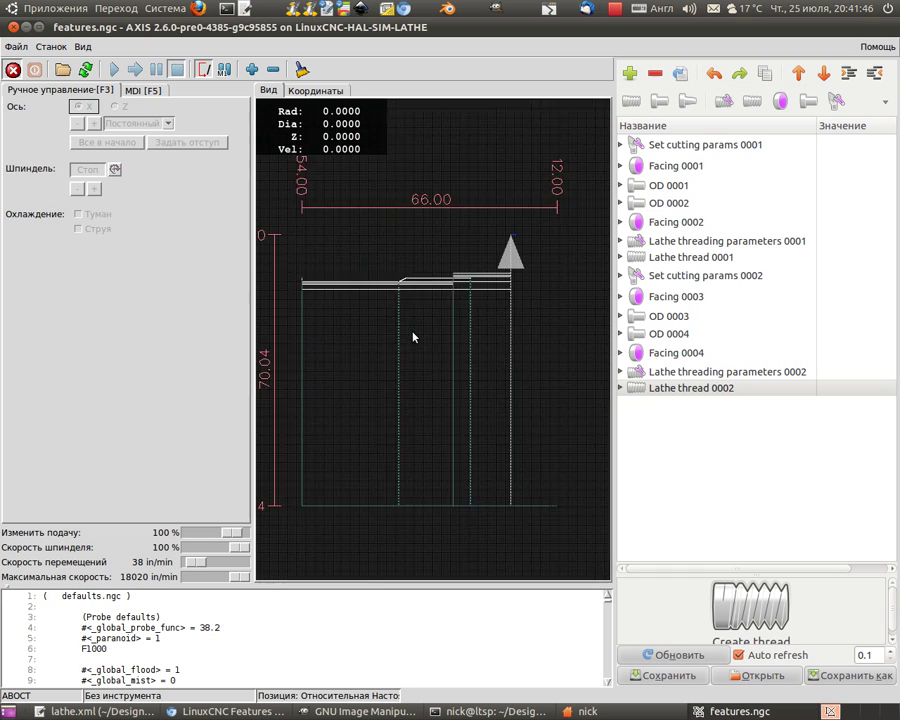
Delete the original features from Set cutting params 0001 through Lathe thread 0001, keeping only the imported set.
click(687, 151)
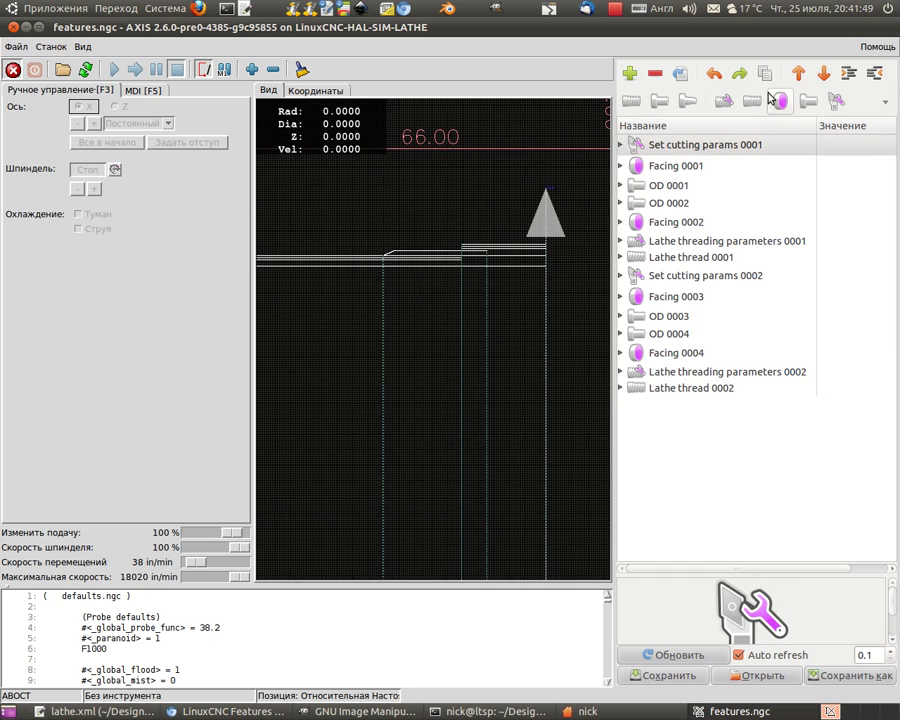
click(654, 76)
click(657, 141)
click(654, 76)
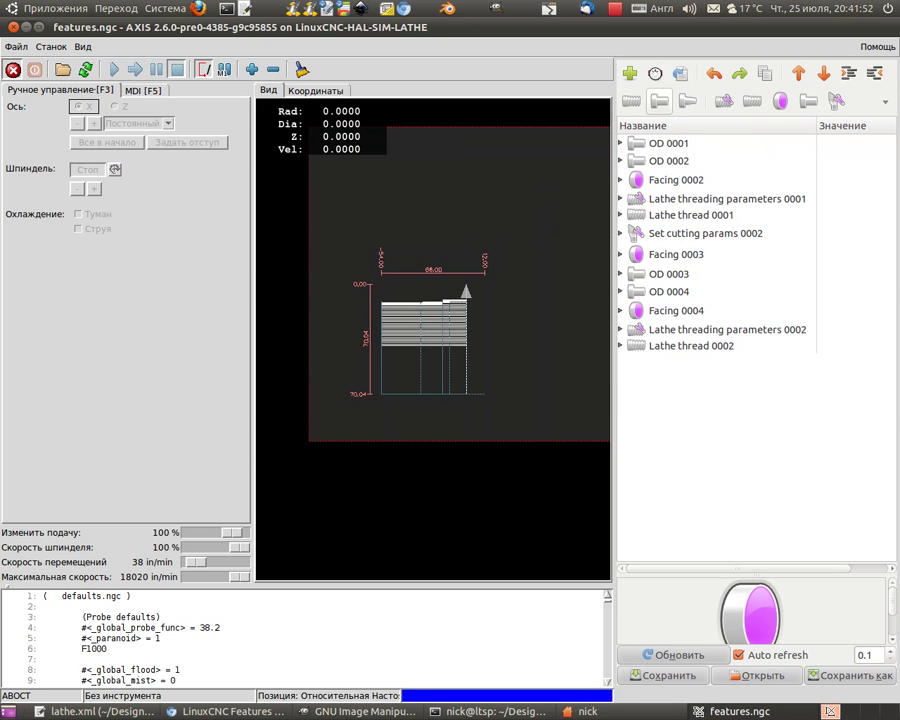
click(657, 142)
click(655, 76)
click(662, 163)
click(722, 140)
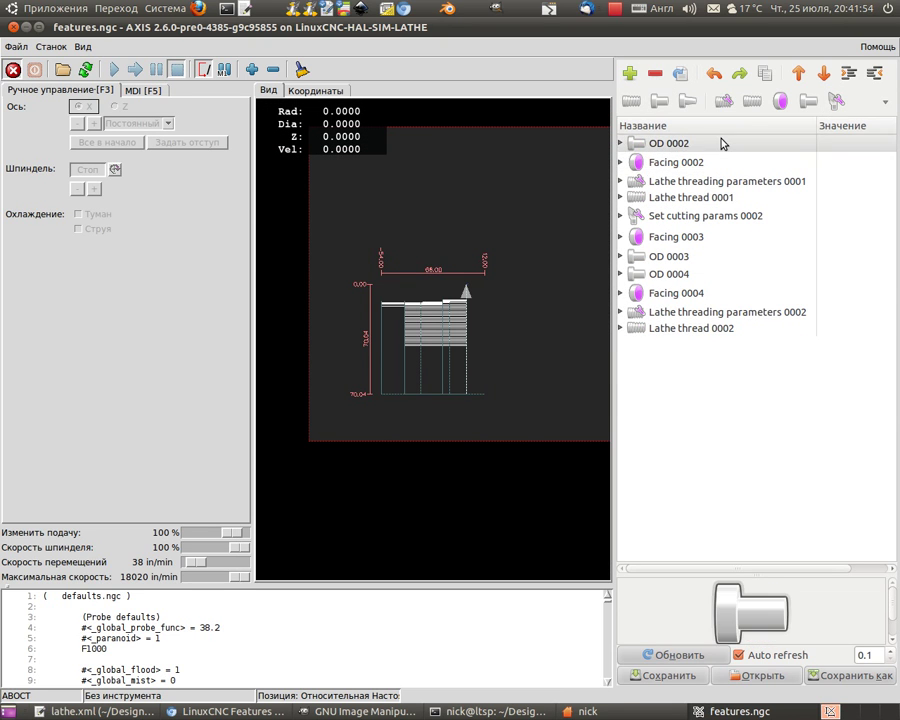
key(Delete)
click(693, 149)
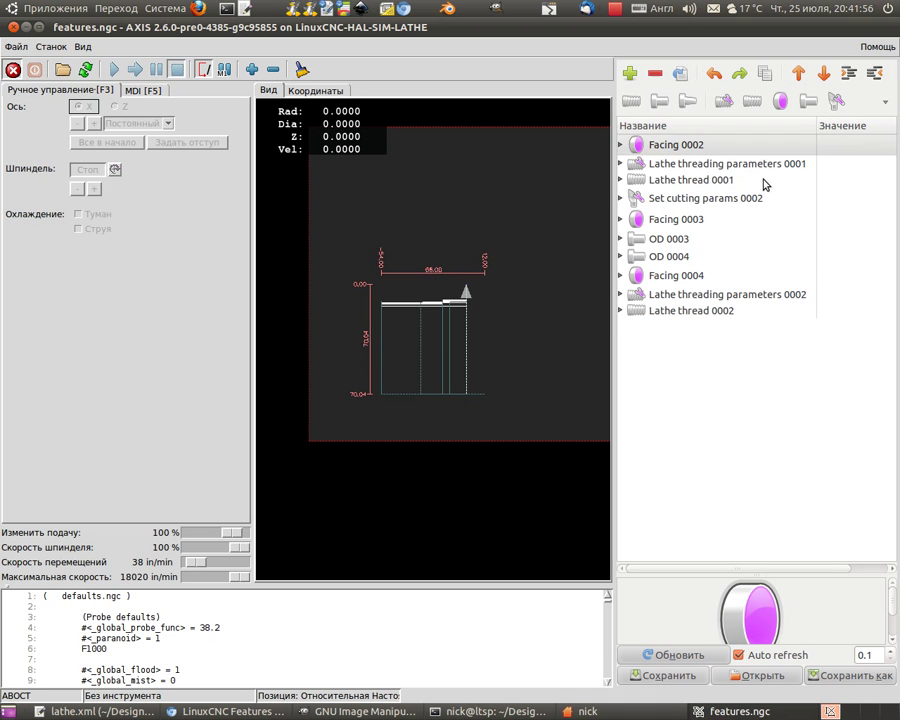
key(Delete)
click(707, 150)
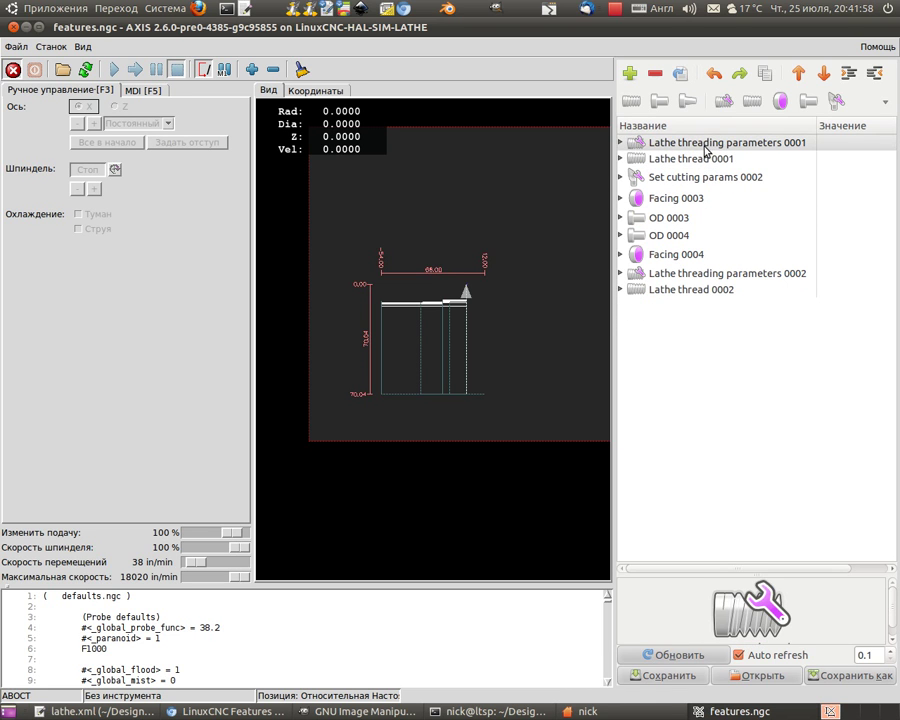
key(Delete)
key(Delete)
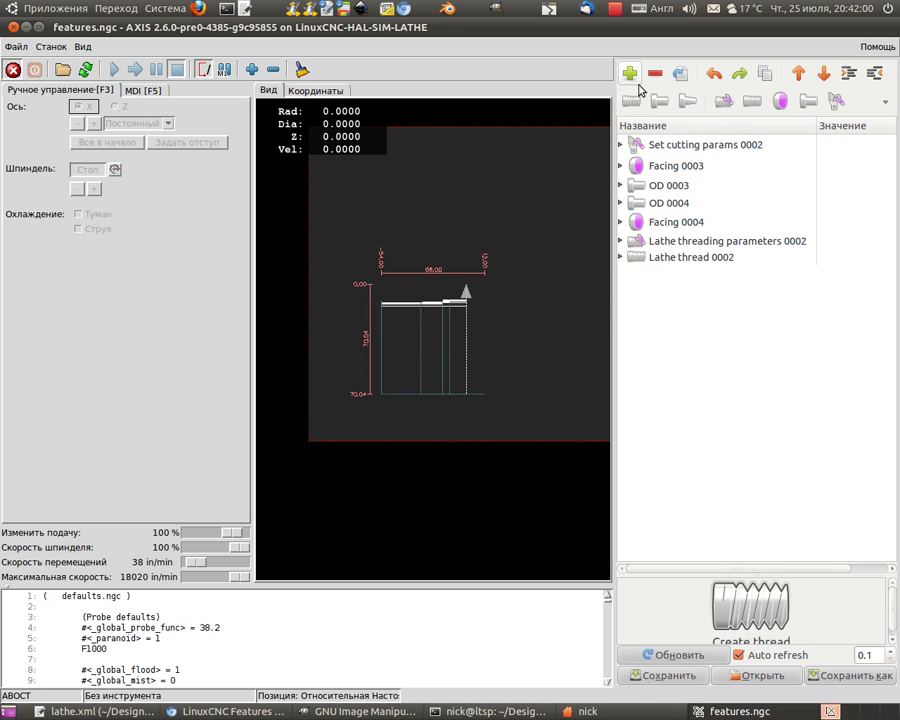
Add a group feature (Группа) from the Grouping category of the feature catalog.
click(629, 73)
double_click(294, 280)
double_click(278, 438)
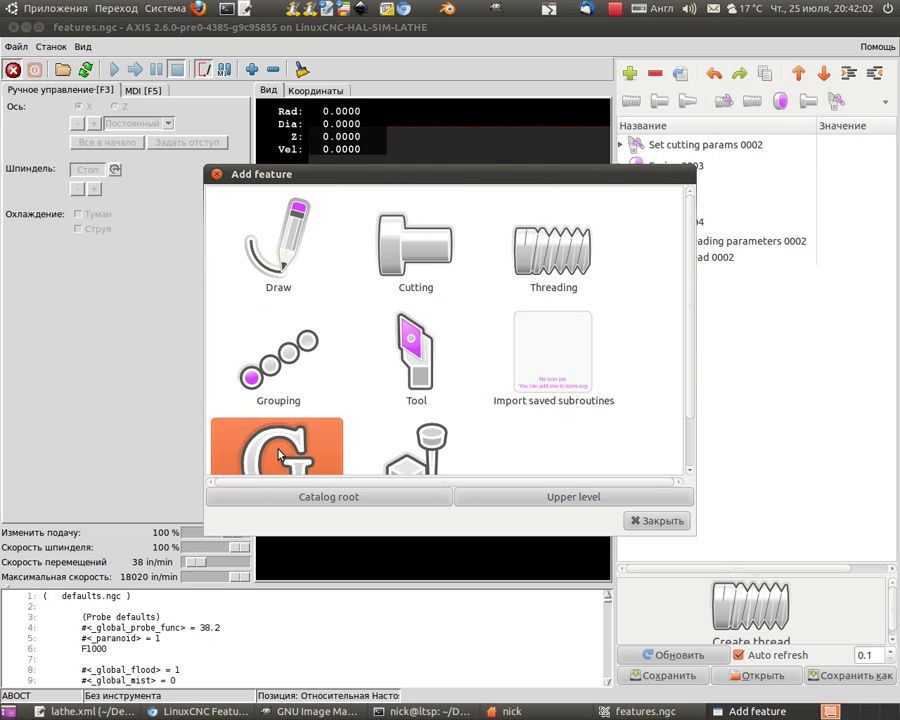
double_click(290, 268)
scroll(498, 328, down, 1)
scroll(498, 354, up, 1)
click(291, 372)
double_click(291, 372)
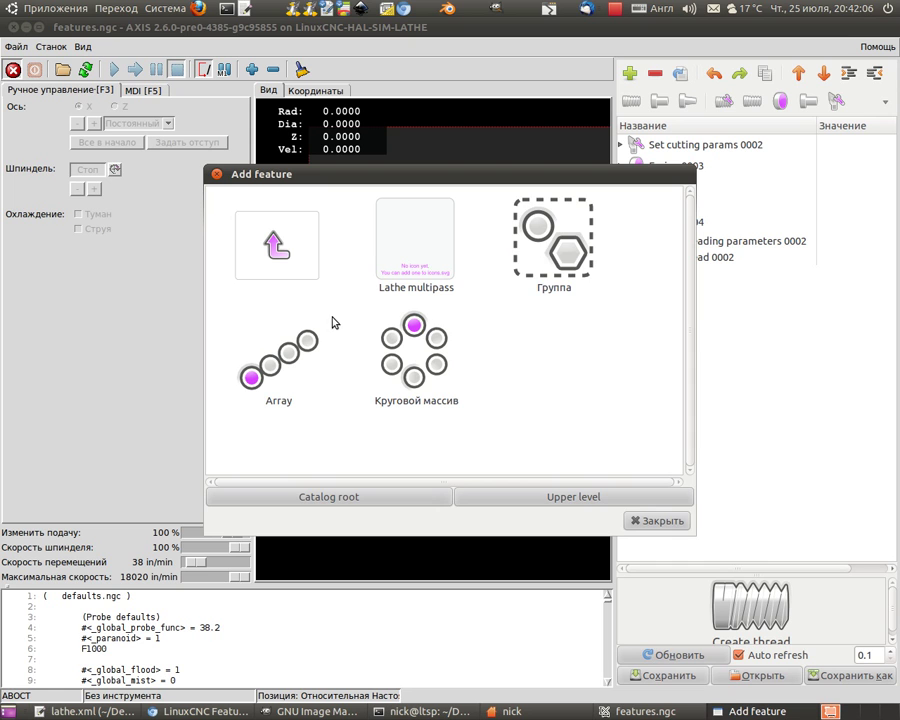
click(580, 263)
double_click(560, 230)
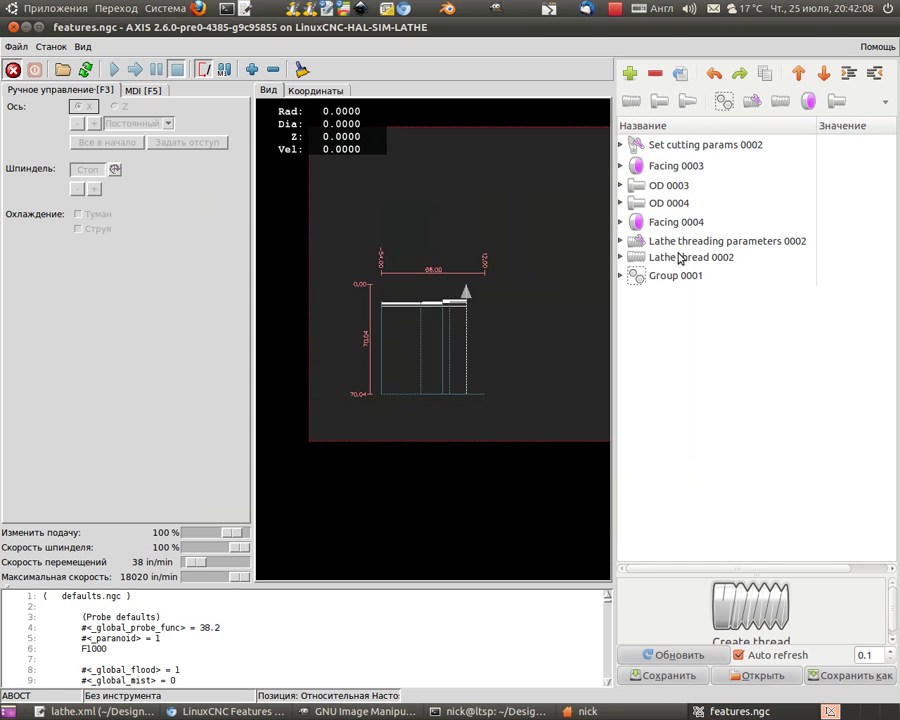
click(799, 74)
click(799, 74)
click(799, 74)
click(799, 74)
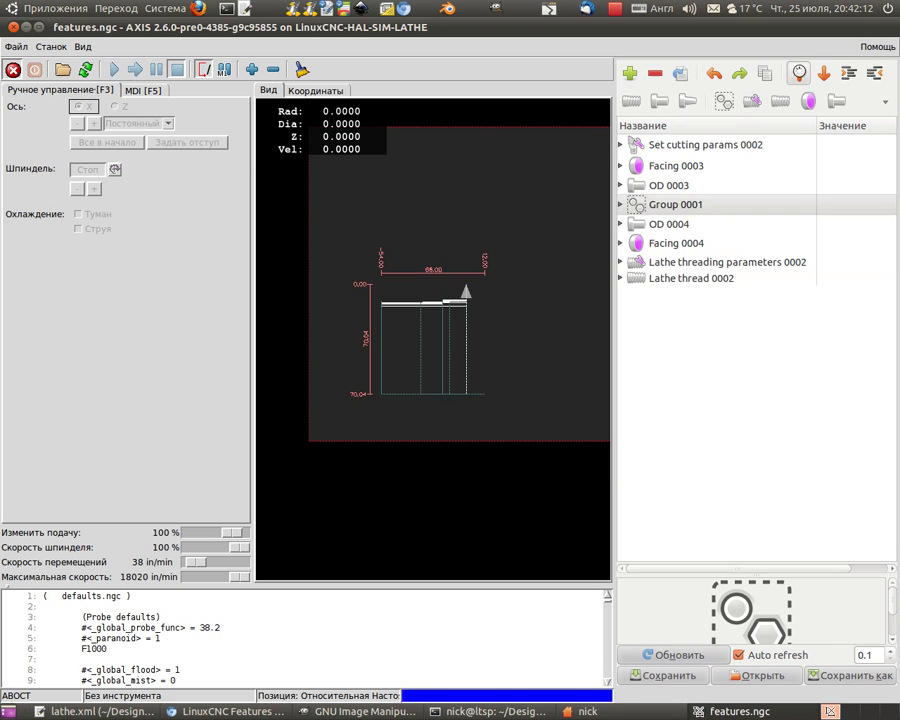
click(799, 74)
click(799, 74)
click(799, 74)
click(826, 75)
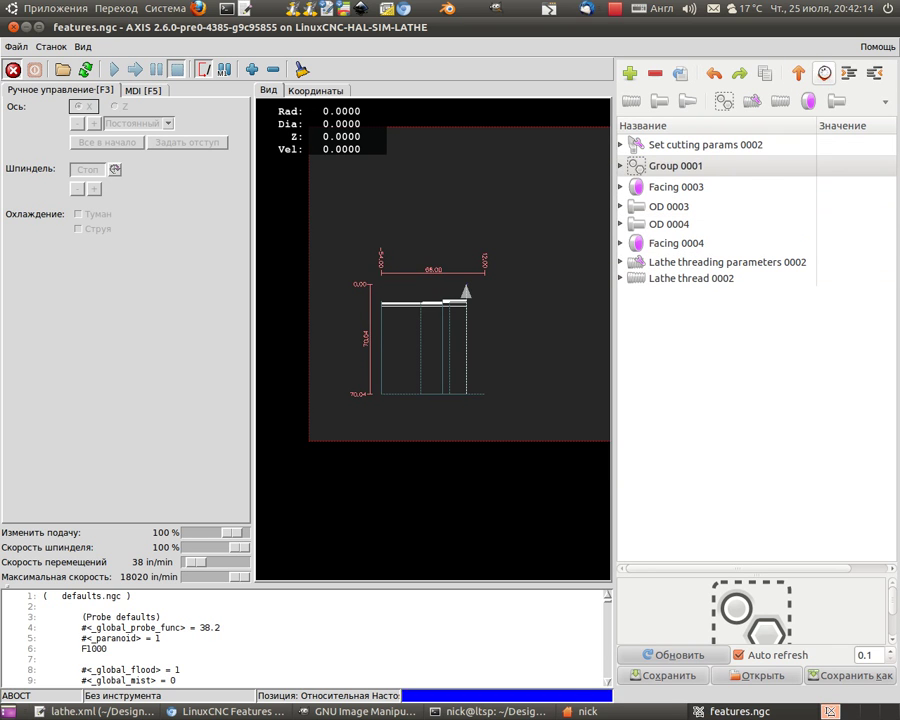
click(826, 75)
click(826, 75)
click(826, 75)
click(826, 75)
click(826, 75)
click(826, 75)
Nest every feature inside Group 0001 in its existing order, working upward from Lathe thread 0002 to Set cutting params 0002.
click(675, 260)
click(824, 74)
click(707, 243)
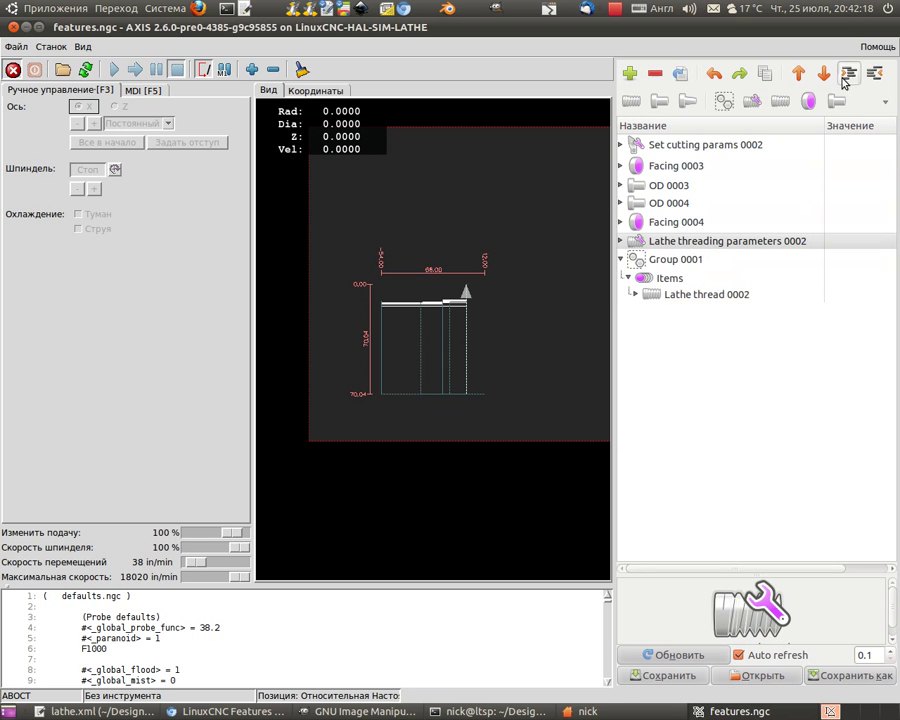
click(848, 73)
click(671, 246)
click(679, 227)
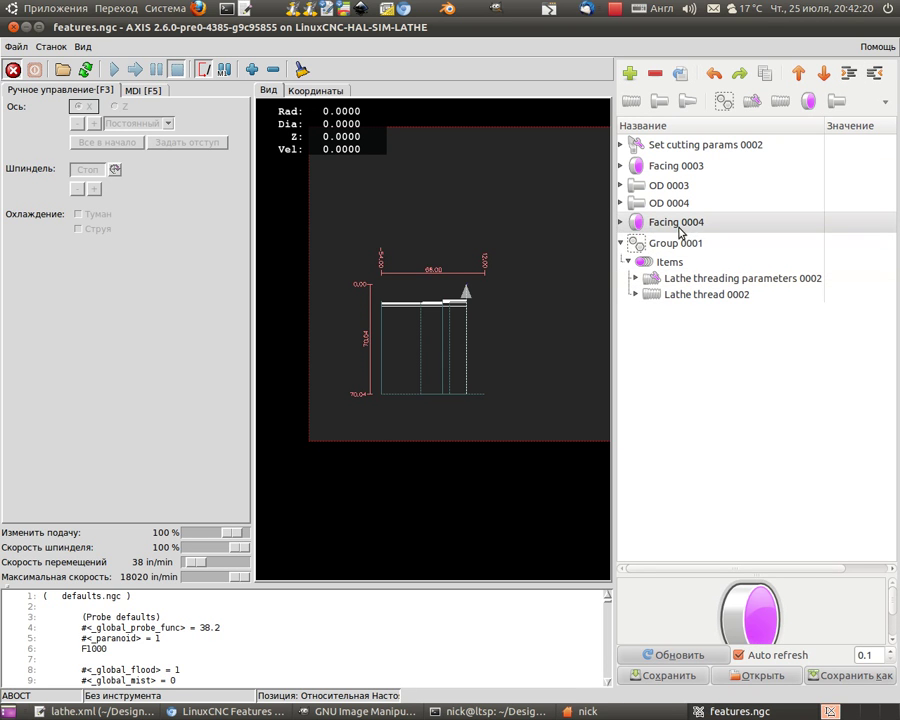
click(848, 73)
click(683, 202)
click(848, 73)
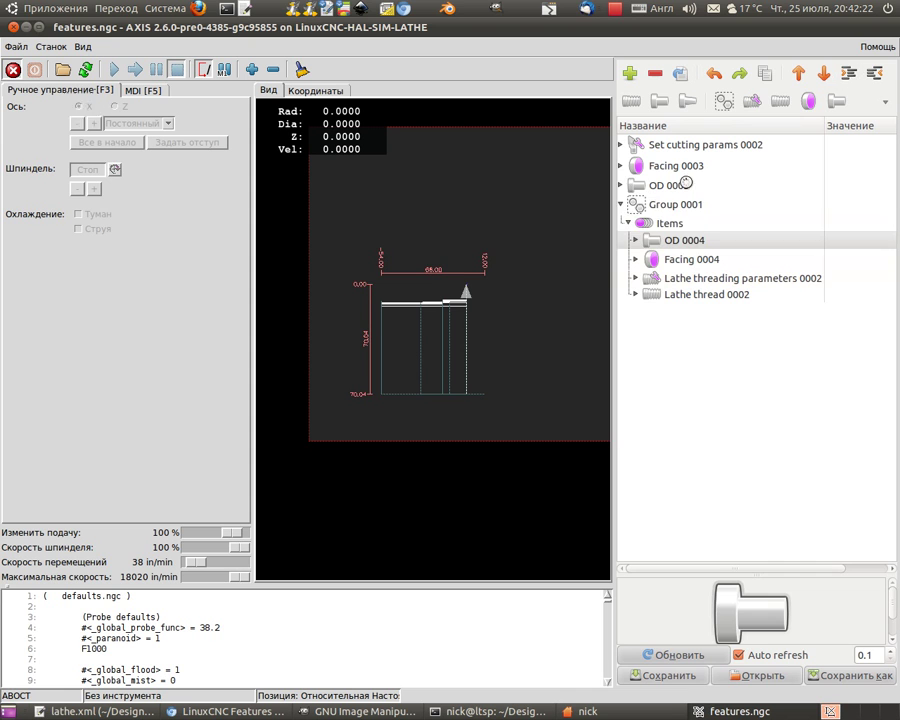
click(686, 185)
click(848, 74)
click(689, 166)
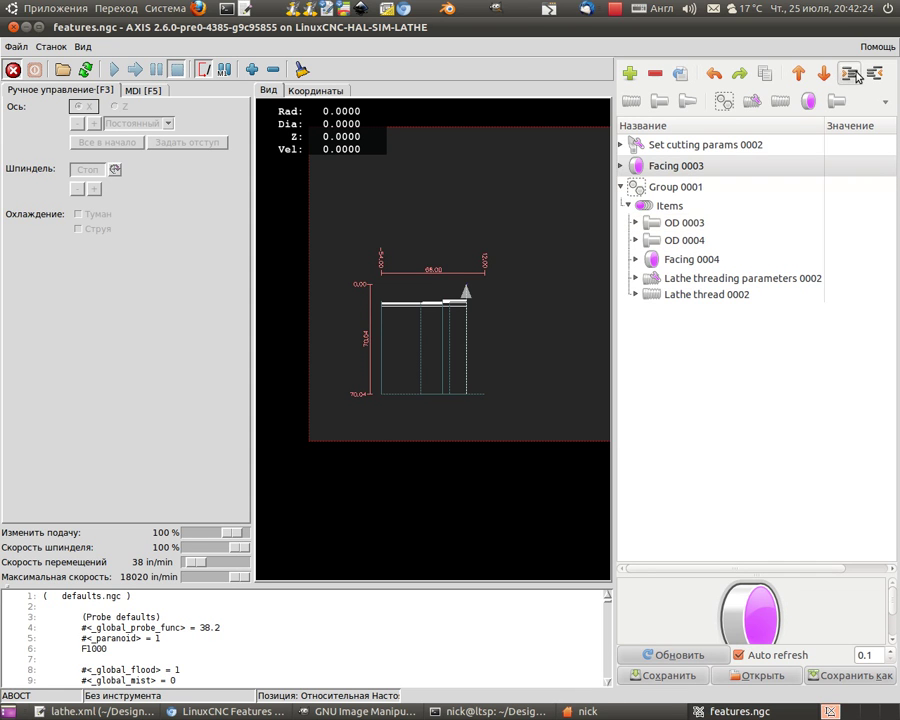
click(856, 76)
click(686, 146)
click(834, 82)
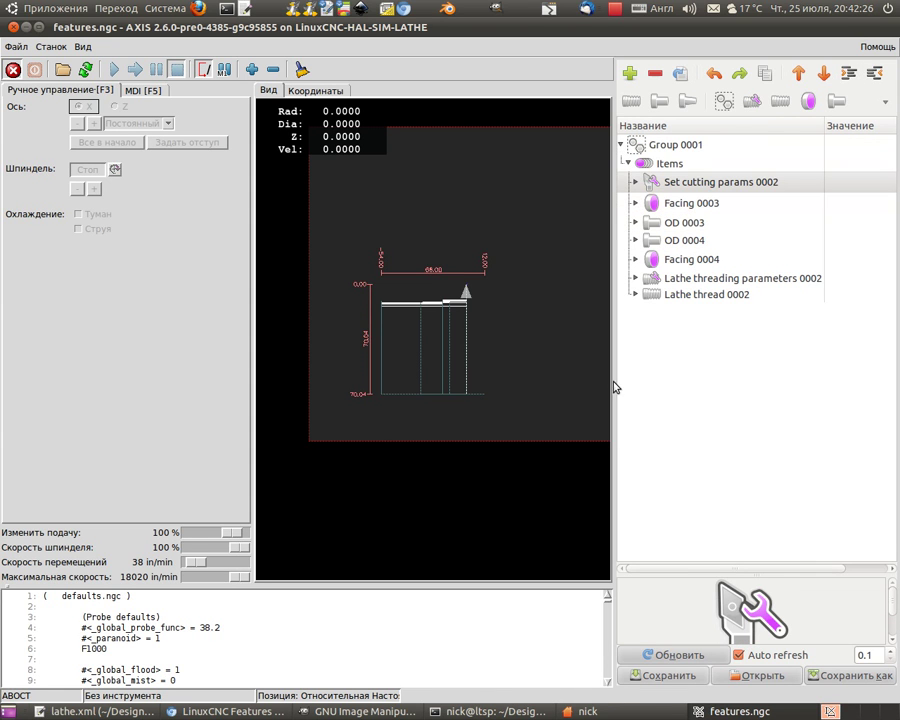
Set the value of Group 0001 to "Ballscrew BK12" and look over the toolpath preview.
click(751, 147)
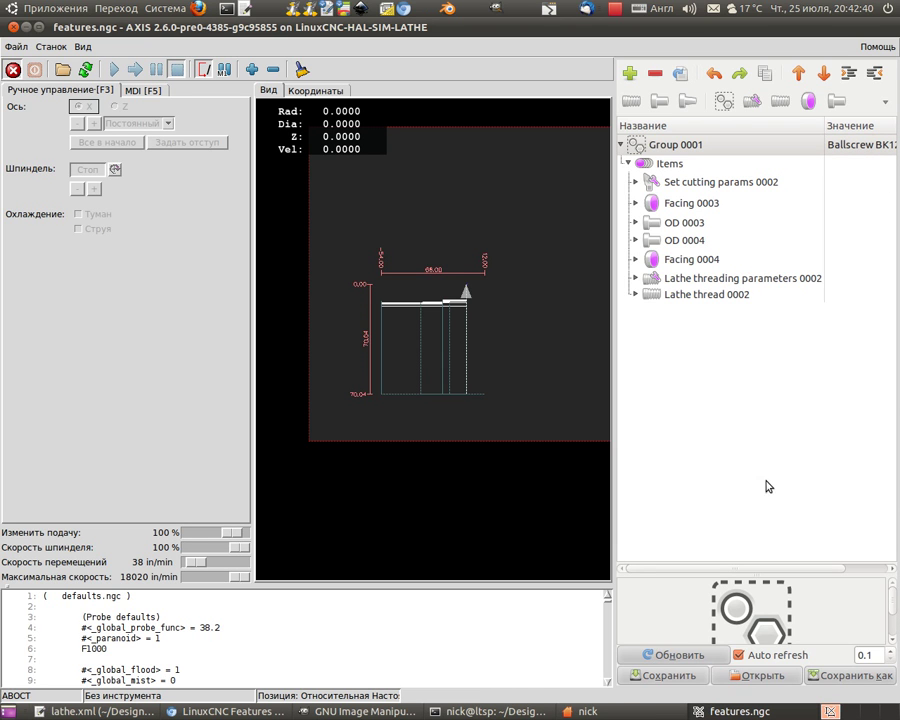
scroll(440, 426, up, 3)
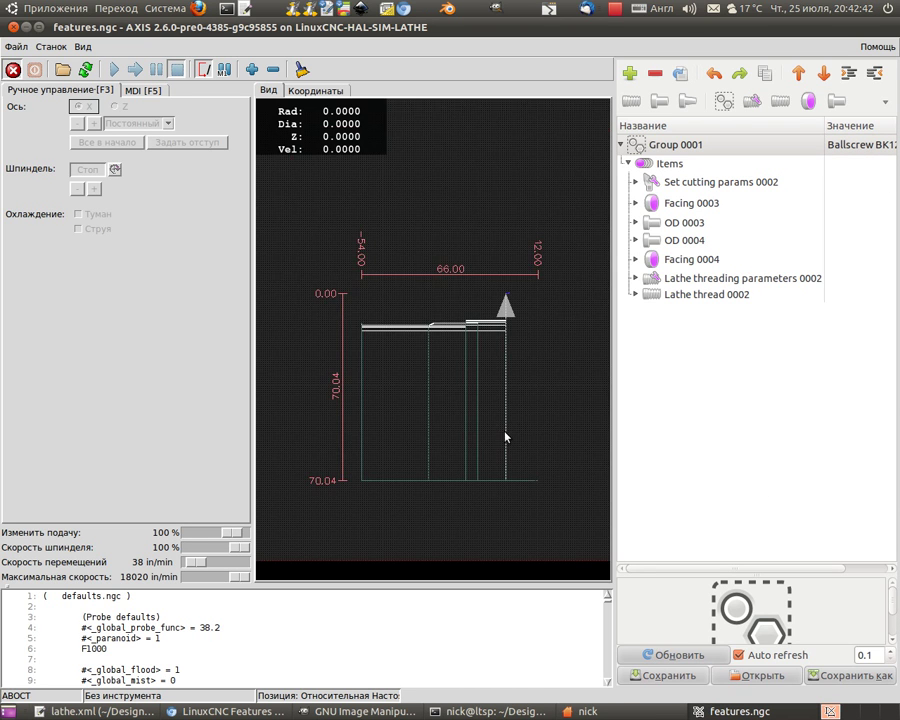
Save the grouped feature set over the existing 1605.xml file in the subroutines folder.
scroll(538, 527, up, 2)
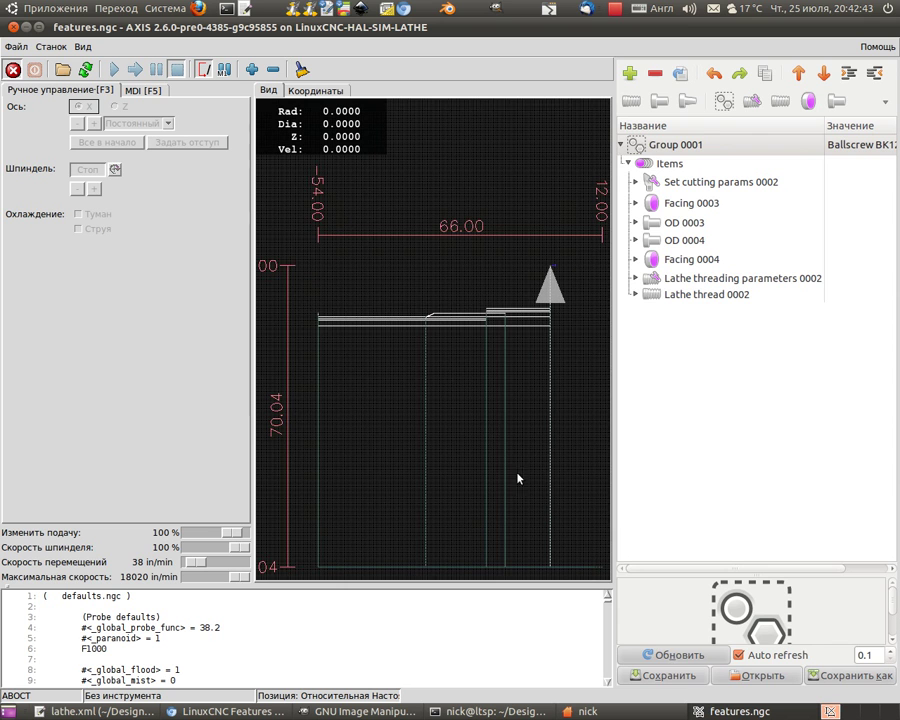
click(681, 677)
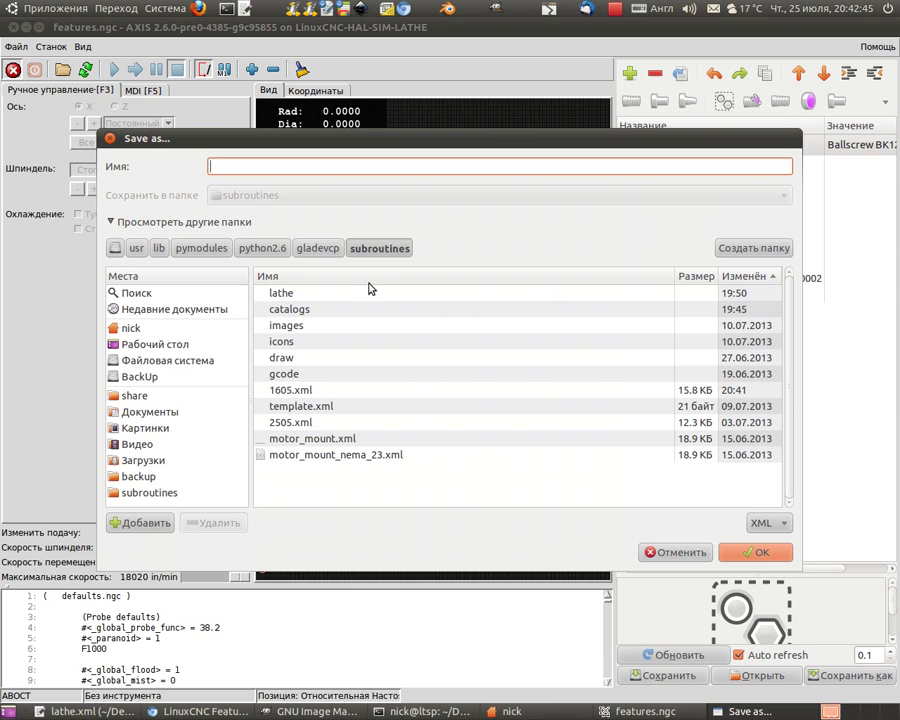
double_click(291, 391)
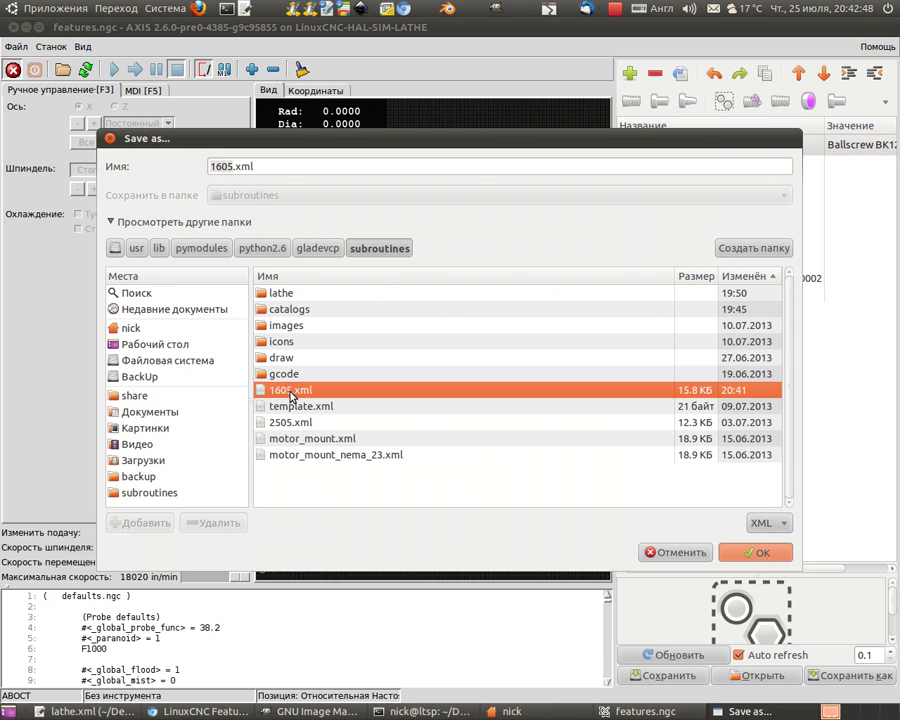
scroll(470, 414, down, 3)
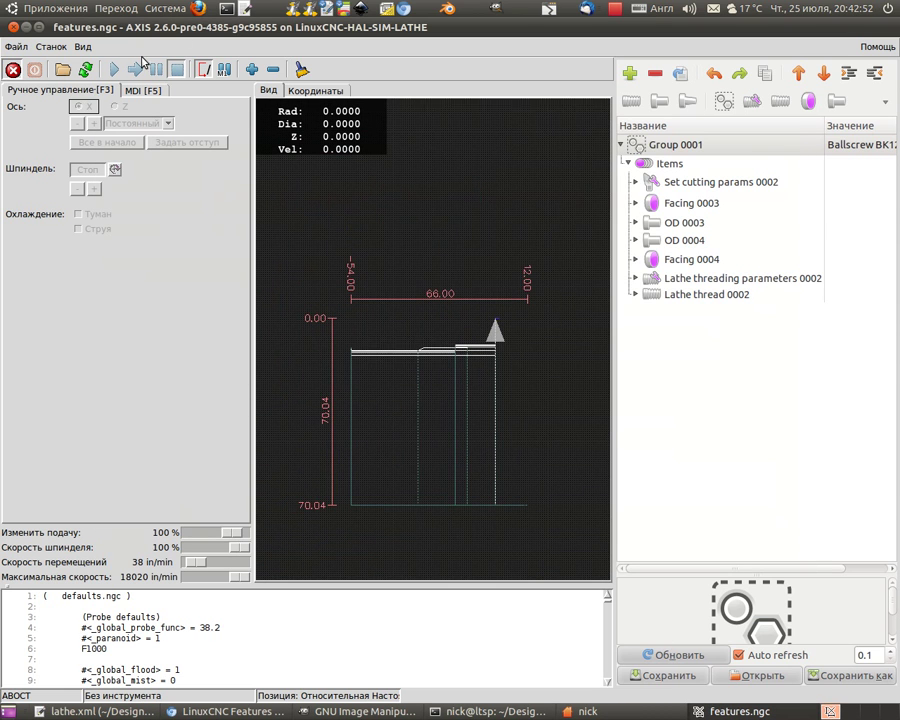
Power on and home the simulated lathe, and run the features program through its first turning passes before stopping it.
click(12, 69)
click(34, 69)
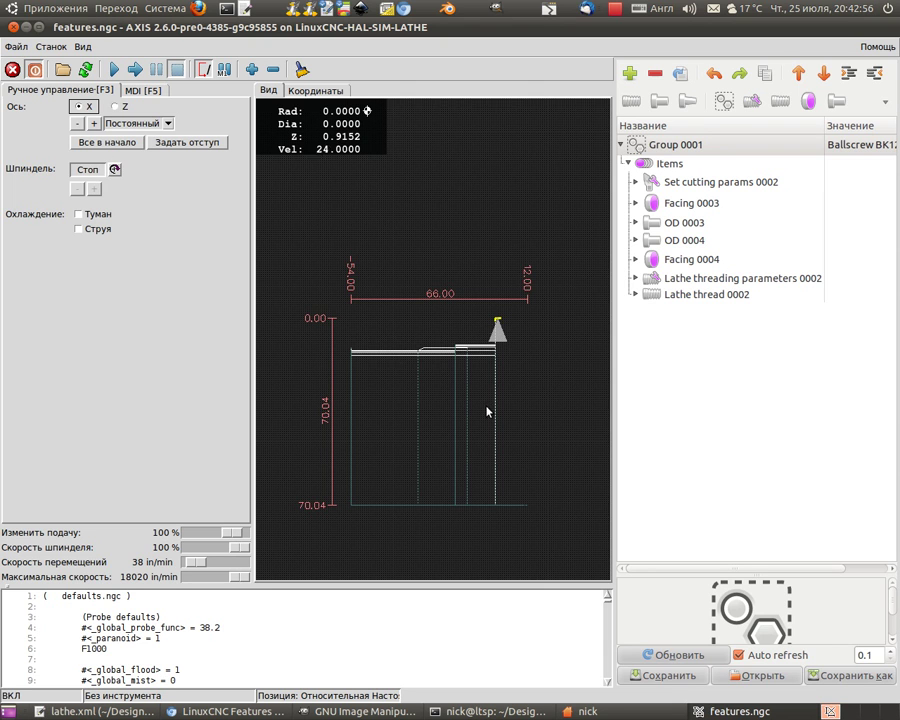
click(136, 70)
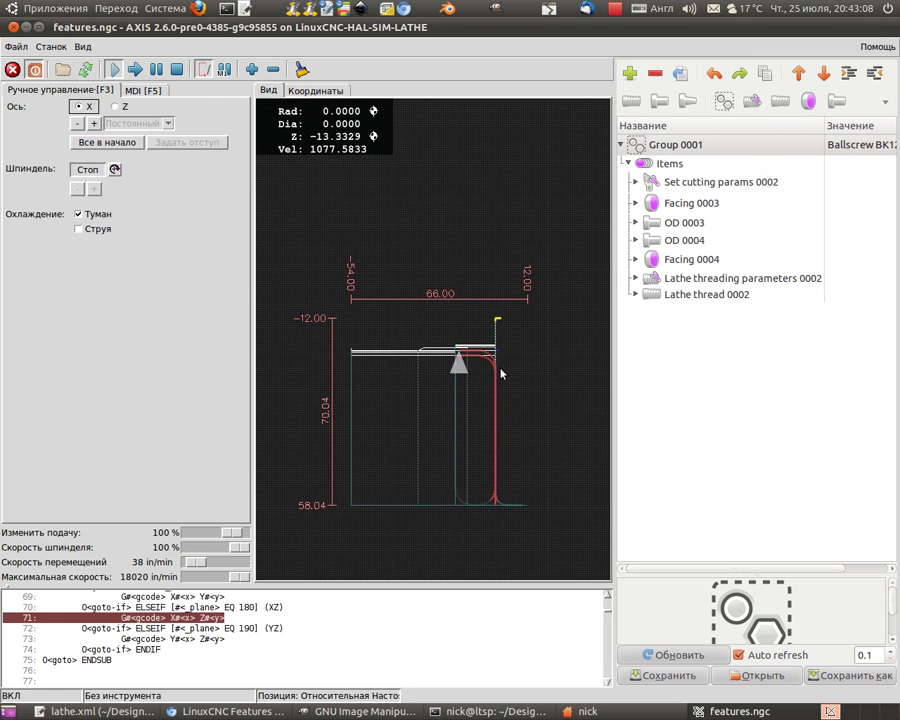
click(176, 72)
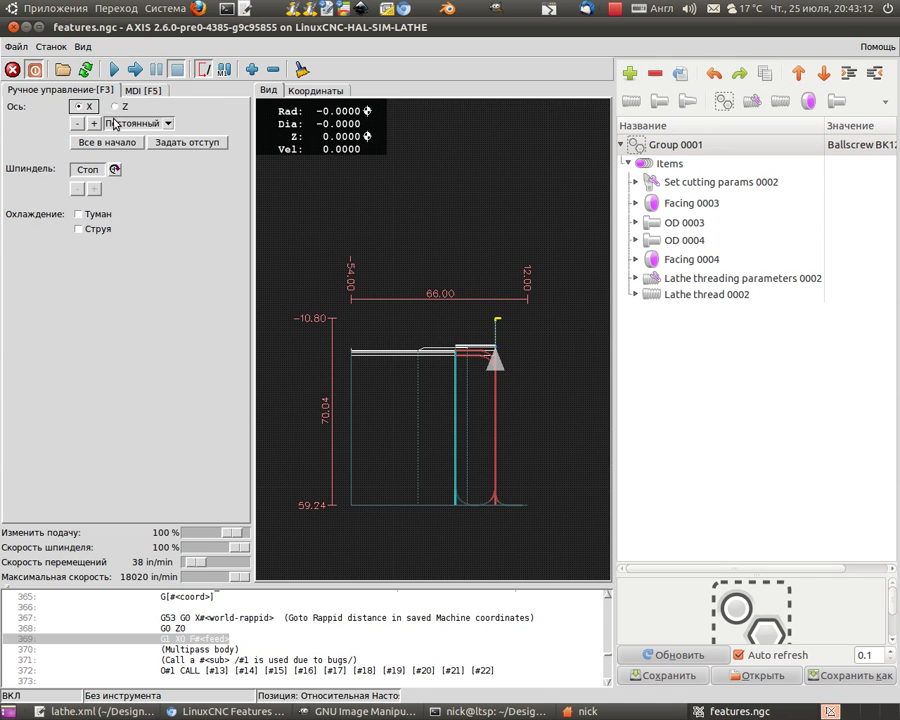
Execute the MDI command G64 P.02 to tighten the path-blending tolerance.
key(F5)
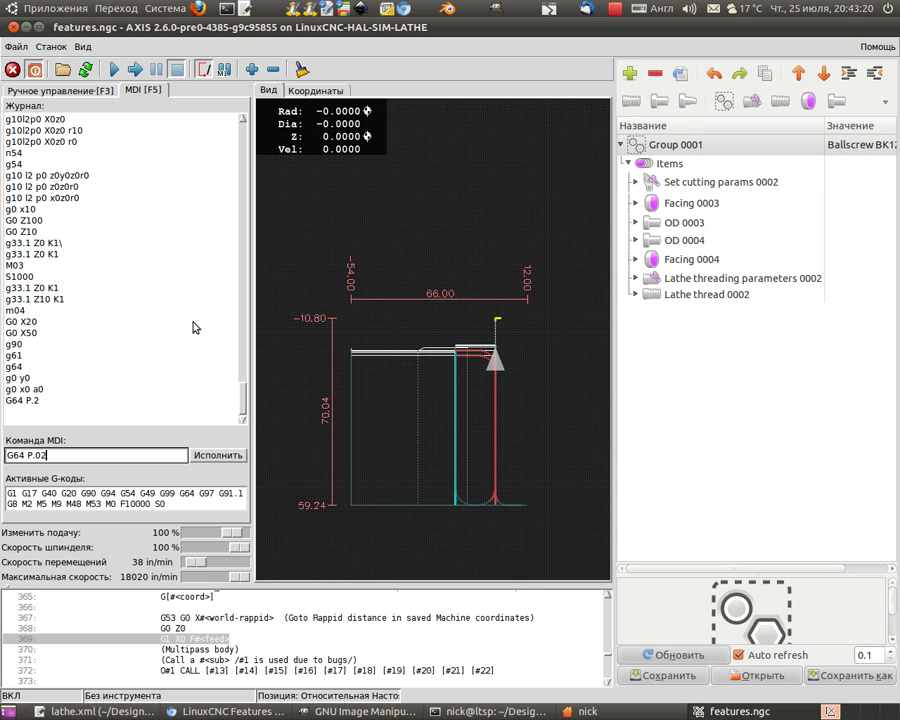
click(211, 457)
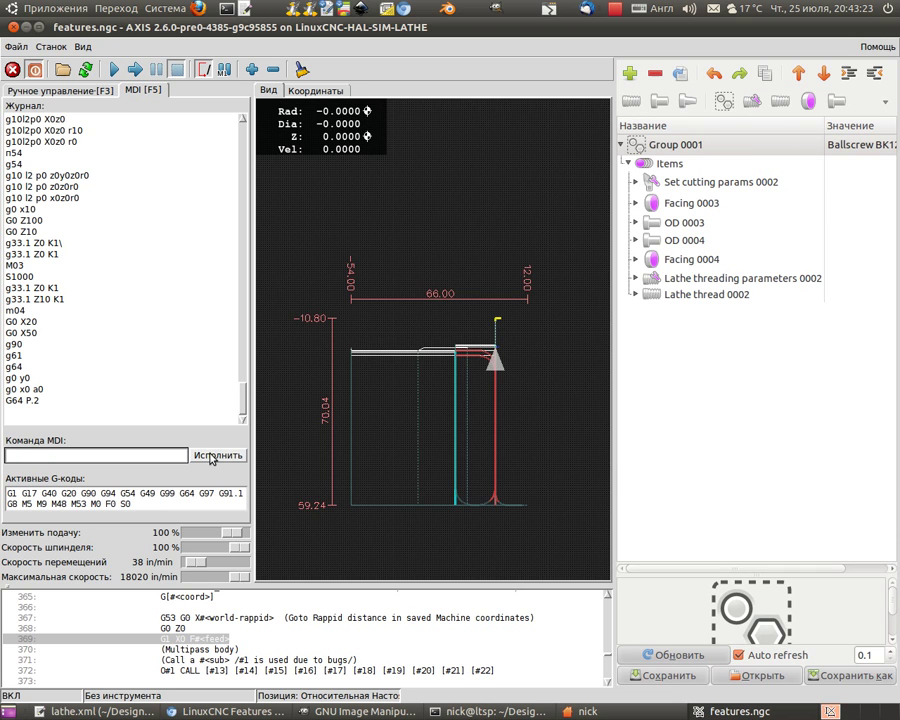
Run the features program again and follow the tool's turning passes up close in the toolpath preview.
click(115, 73)
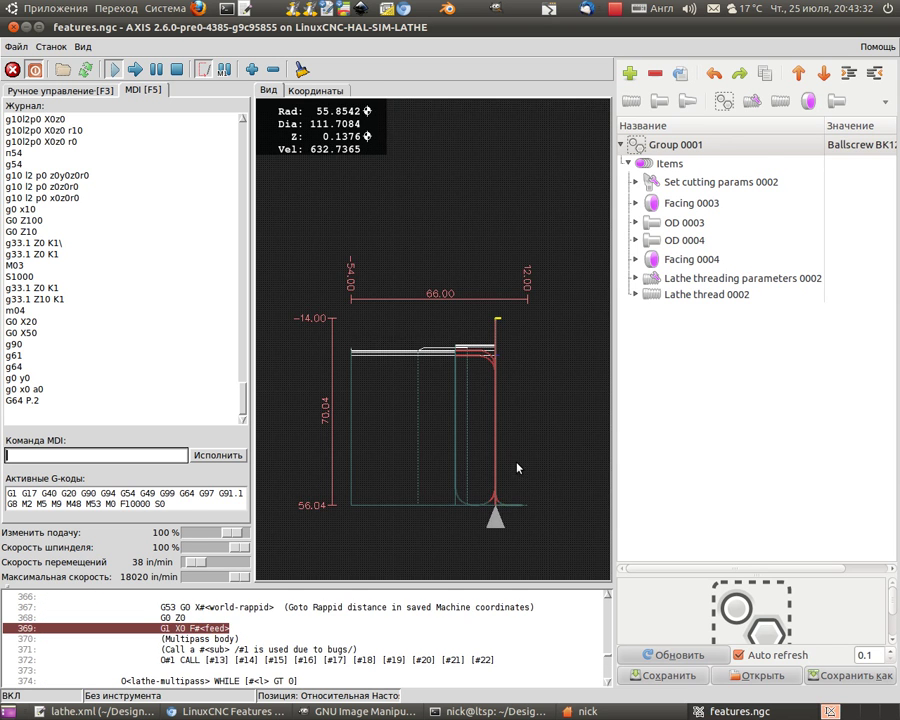
scroll(500, 412, up, 5)
drag(469, 406, 376, 336)
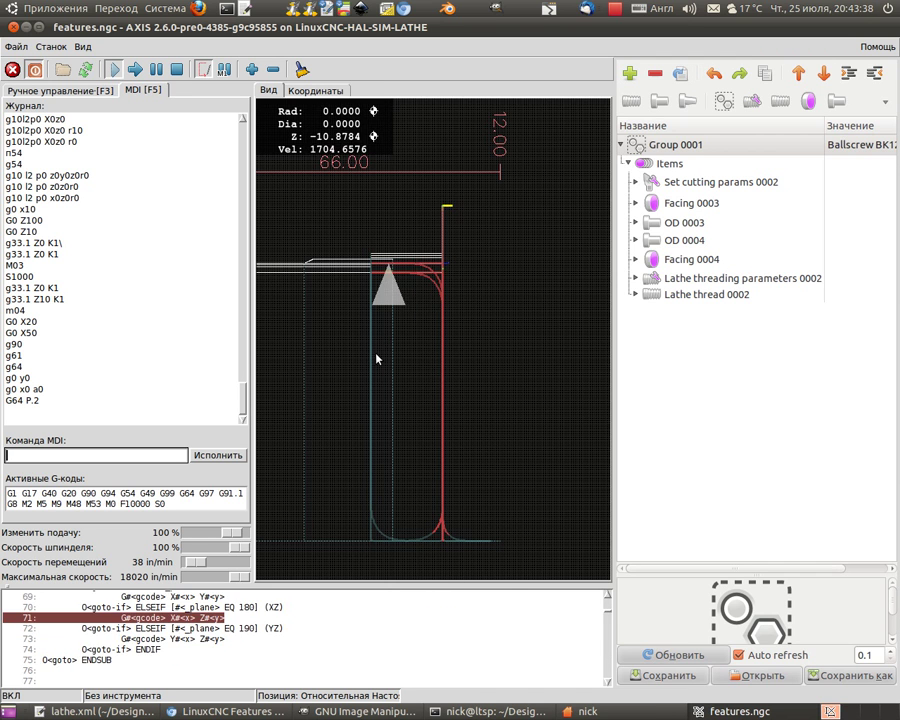
drag(469, 310, 475, 330)
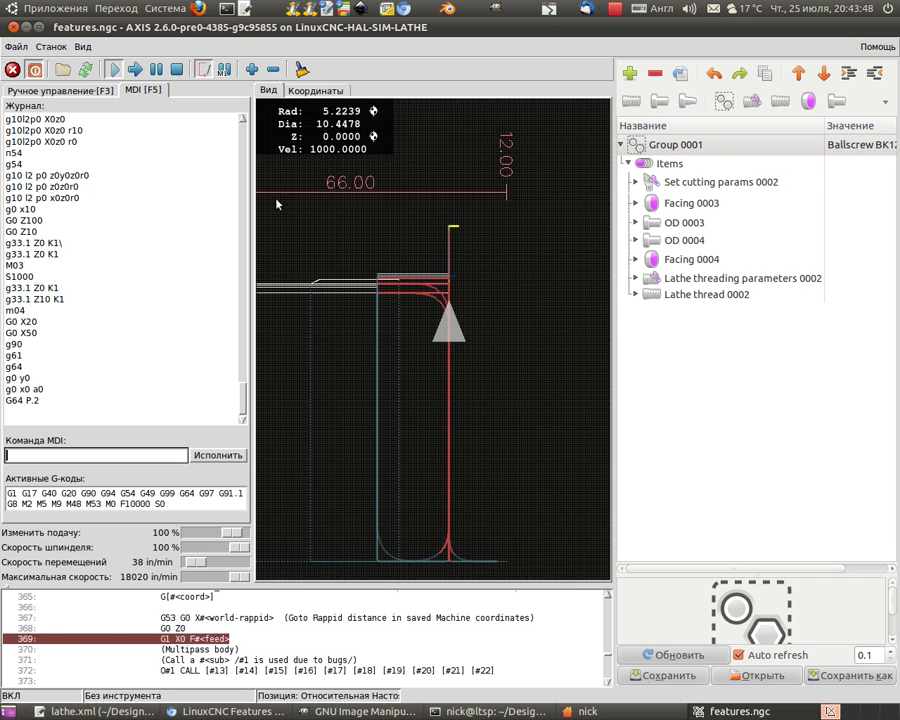
drag(343, 475, 417, 447)
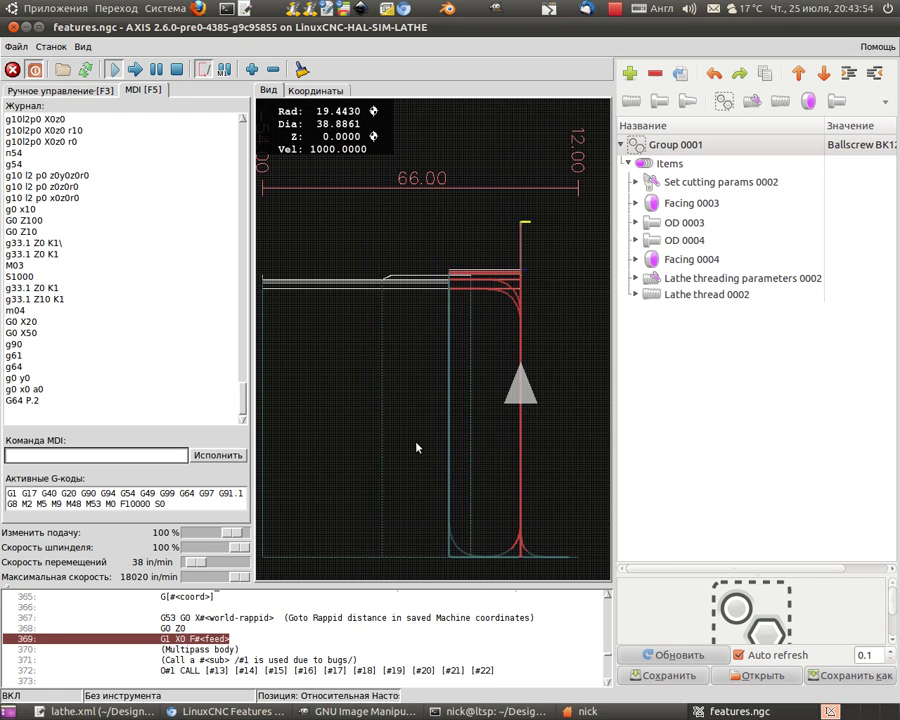